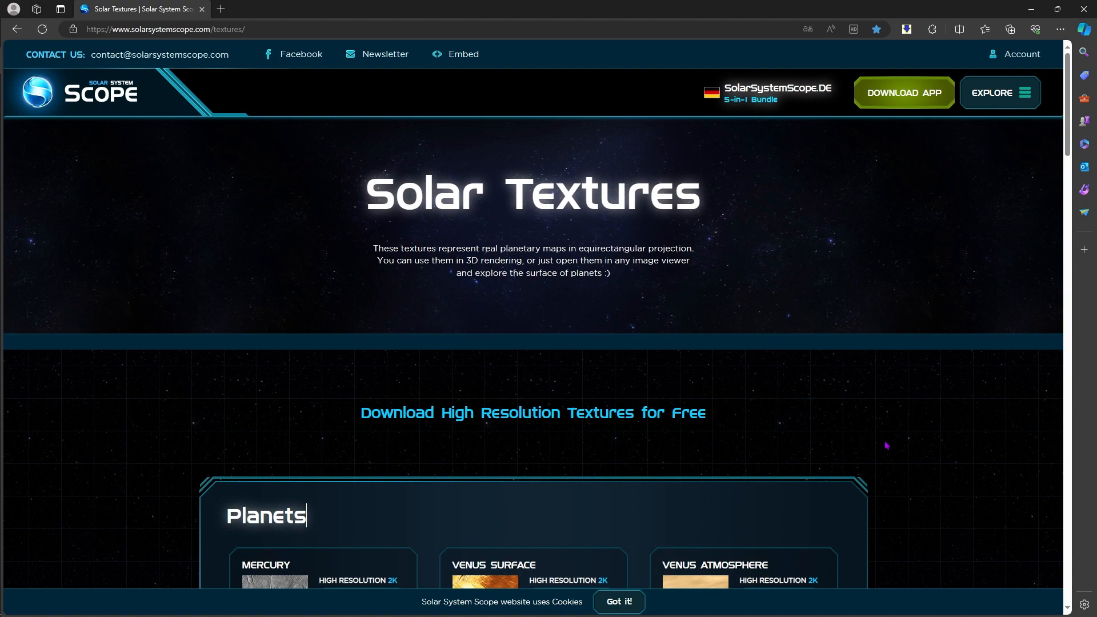
- Look through the planet and Earth texture downloads on the Solar Textures page
{"action": "scroll", "coordinate": [891, 445], "scroll_direction": "down", "scroll_amount": 10}
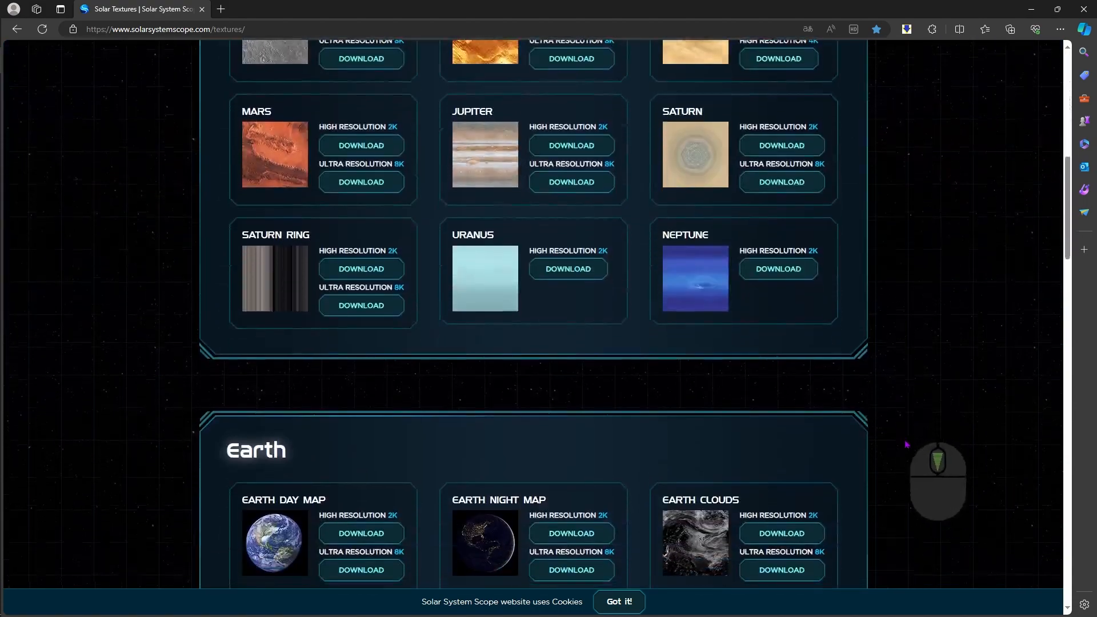
{"action": "scroll", "coordinate": [906, 444], "scroll_direction": "down", "scroll_amount": 12}
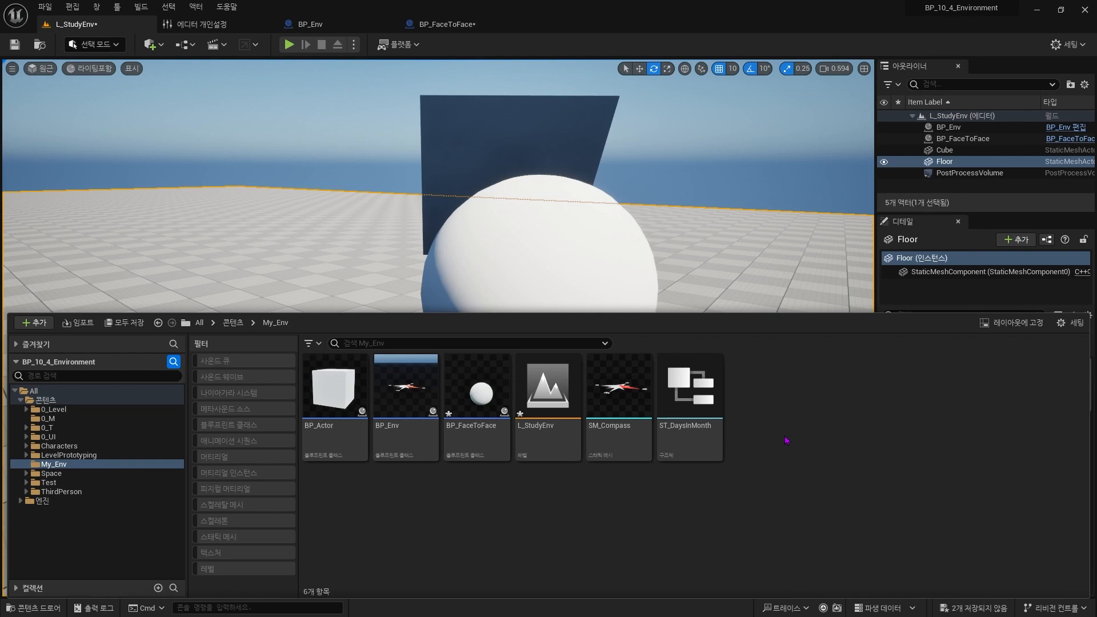
- In Unreal Editor, create a Texture folder and a Material folder inside My_Env
{"action": "right_click", "coordinate": [787, 440]}
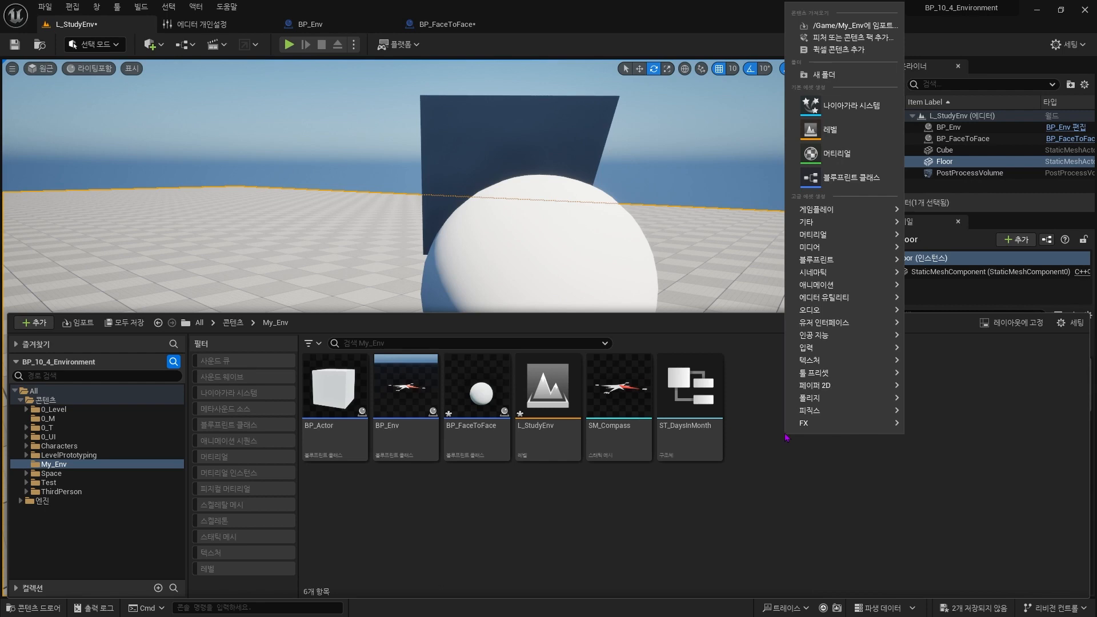
{"action": "left_click", "coordinate": [823, 74]}
{"action": "type", "text": "Texture"}
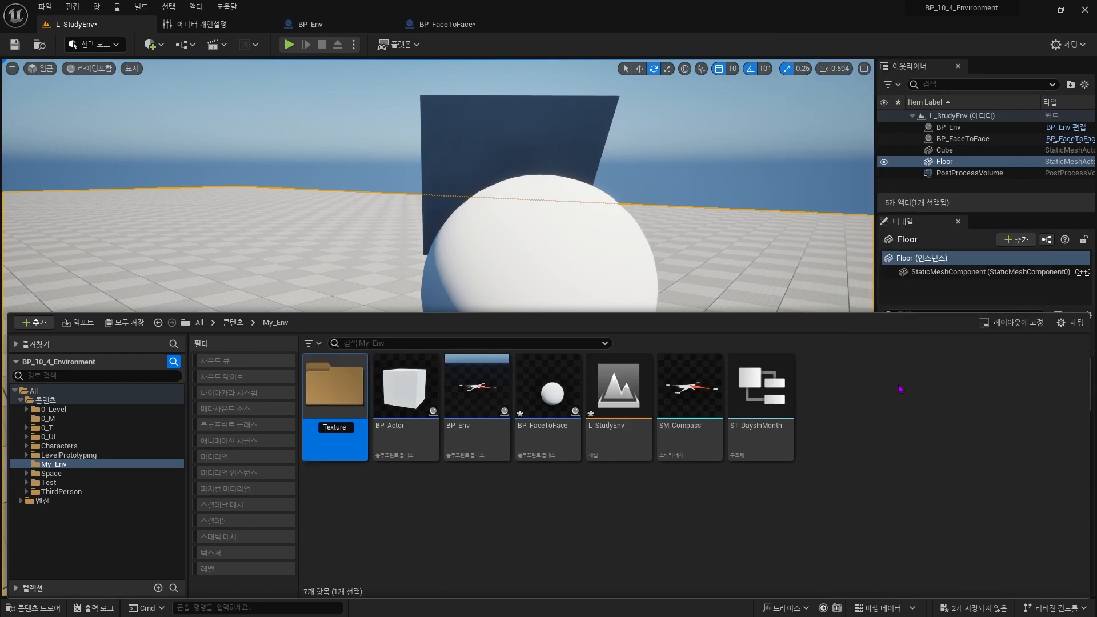
{"action": "key", "text": "Return"}
{"action": "right_click", "coordinate": [903, 391]}
{"action": "left_click", "coordinate": [925, 263]}
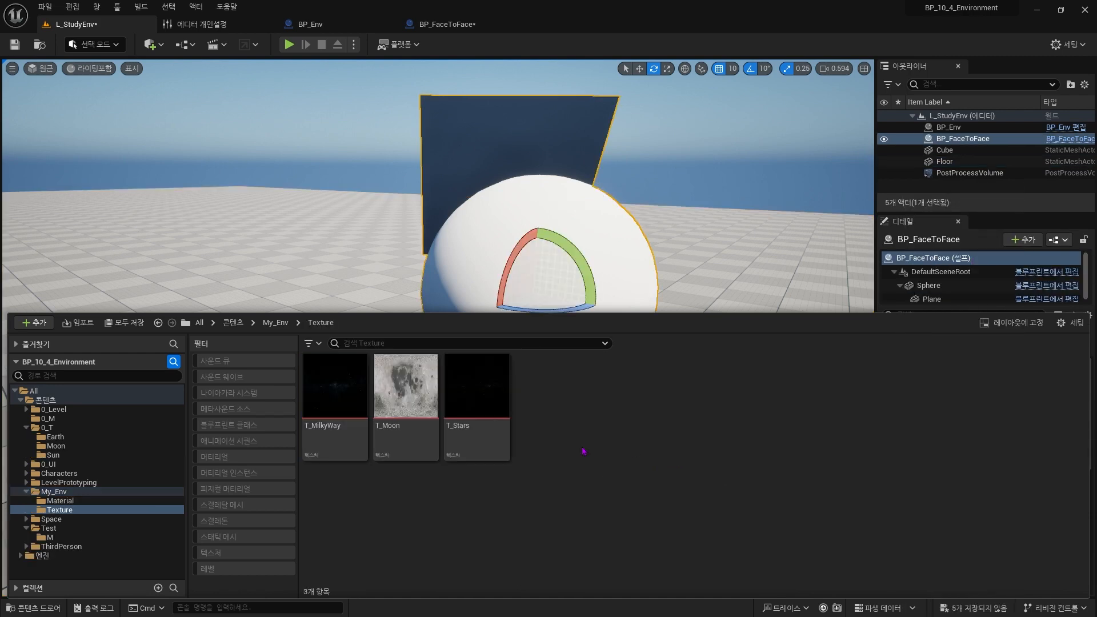
- Create a material named M_Moon2D in the Material folder of My_Env
{"action": "left_click", "coordinate": [55, 491]}
{"action": "left_click", "coordinate": [60, 501]}
{"action": "right_click", "coordinate": [473, 474]}
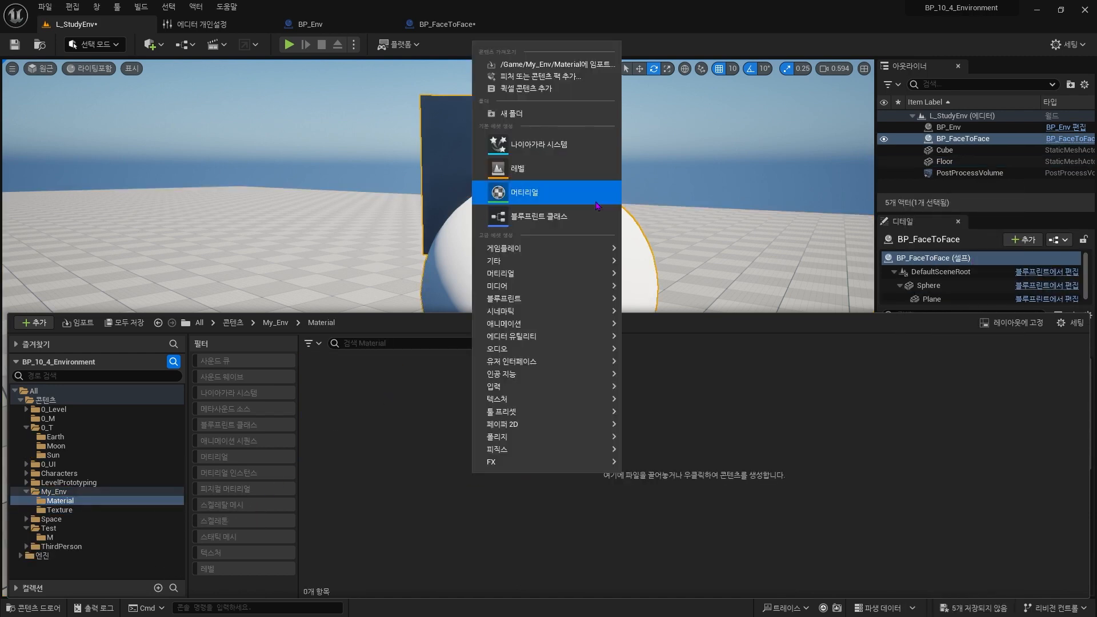
{"action": "left_click", "coordinate": [596, 205]}
{"action": "type", "text": "M_Mo"}
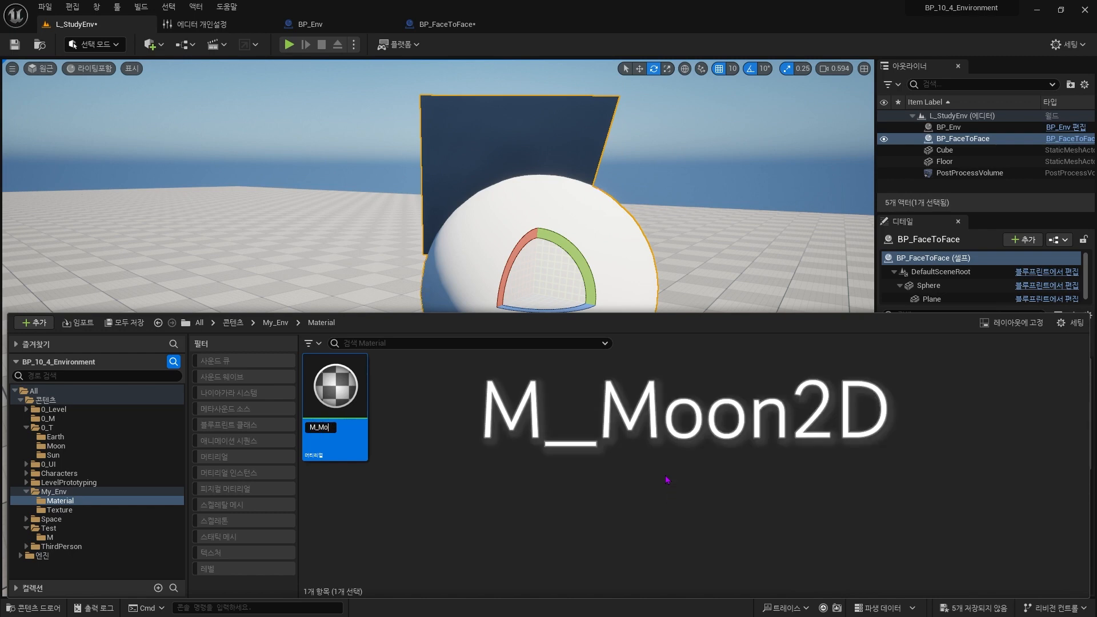
{"action": "type", "text": "on2D"}
{"action": "key", "text": "Return"}
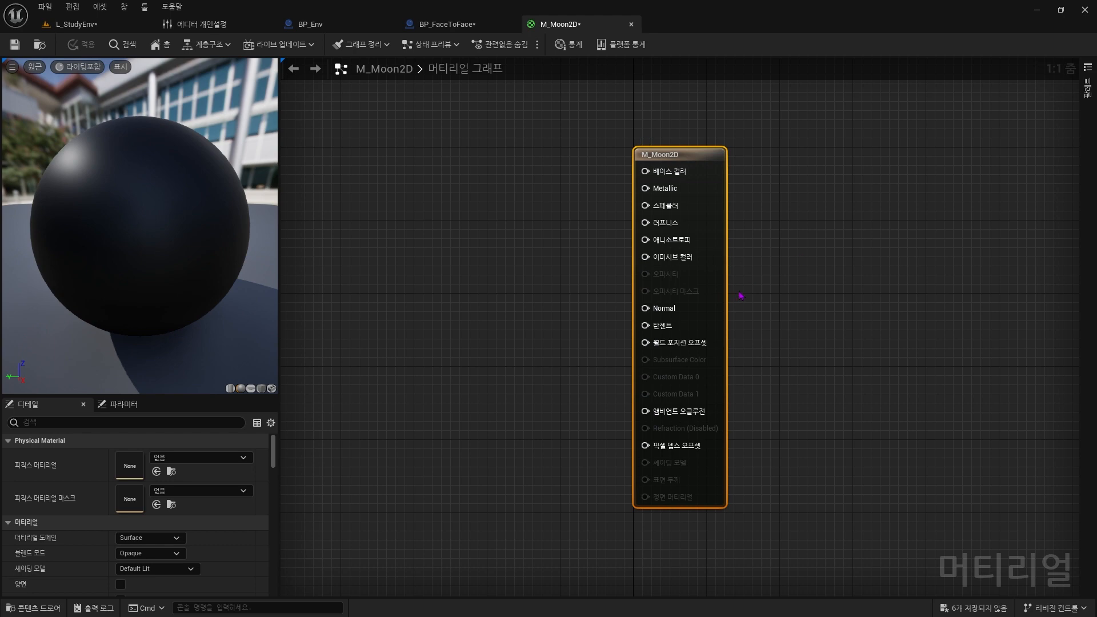
- Set the M_Moon2D material's blend mode to Translucent and its shading model to Unlit
{"action": "left_click", "coordinate": [149, 553]}
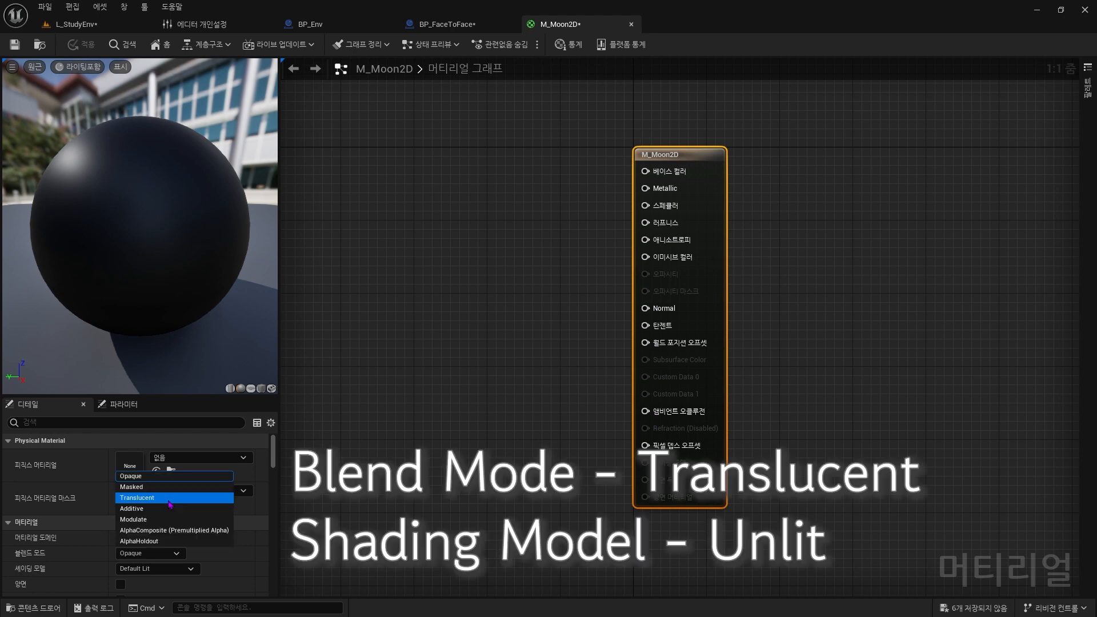
{"action": "left_click", "coordinate": [170, 498]}
{"action": "left_click", "coordinate": [171, 569]}
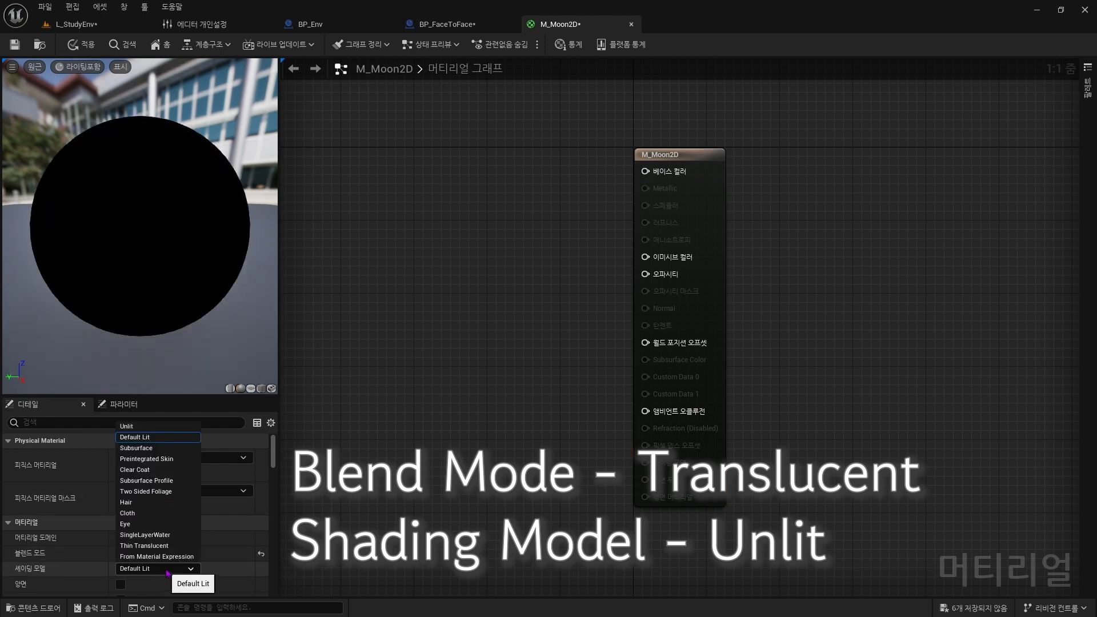
{"action": "left_click", "coordinate": [130, 426]}
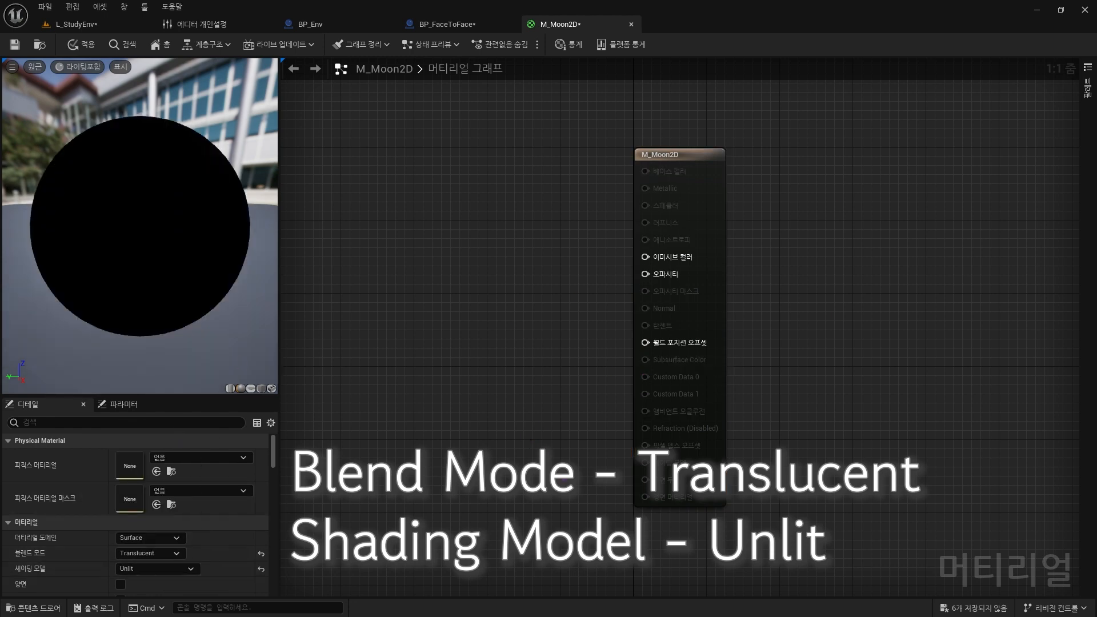
- Bring the T_Moon texture from the My_Env Texture folder into the M_Moon2D graph as a texture sample
{"action": "key", "text": "ctrl+space"}
{"action": "left_click", "coordinate": [65, 457]}
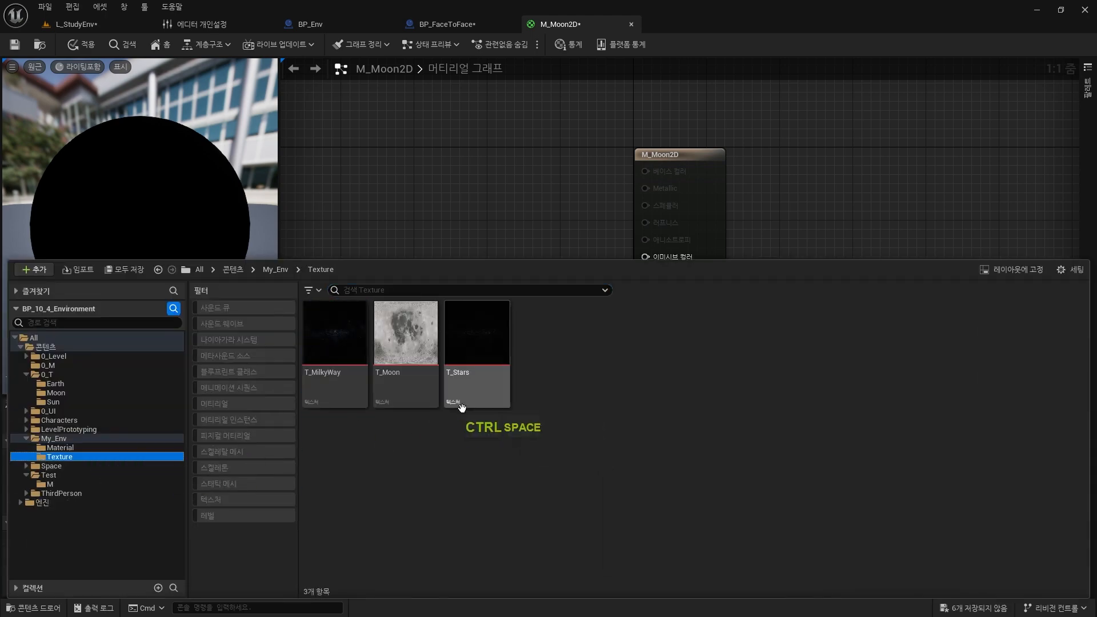
{"action": "left_click_drag", "start_coordinate": [406, 334], "coordinate": [340, 177]}
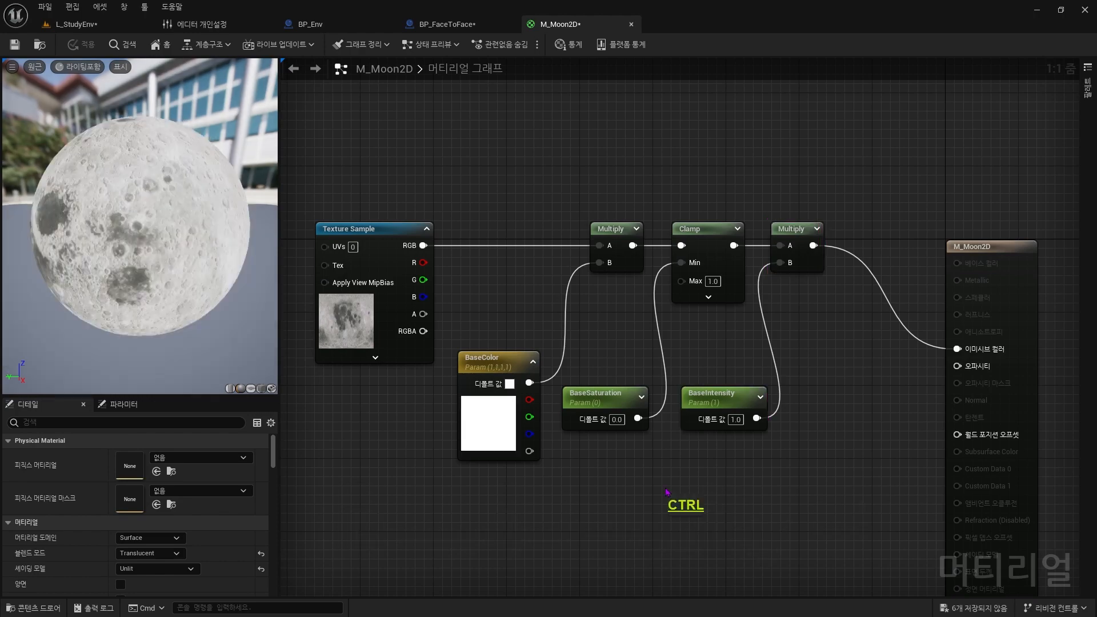
- Create a material instance from M_Moon2D in the Material folder and name it MI_Moon2D
{"action": "key", "text": "ctrl+space"}
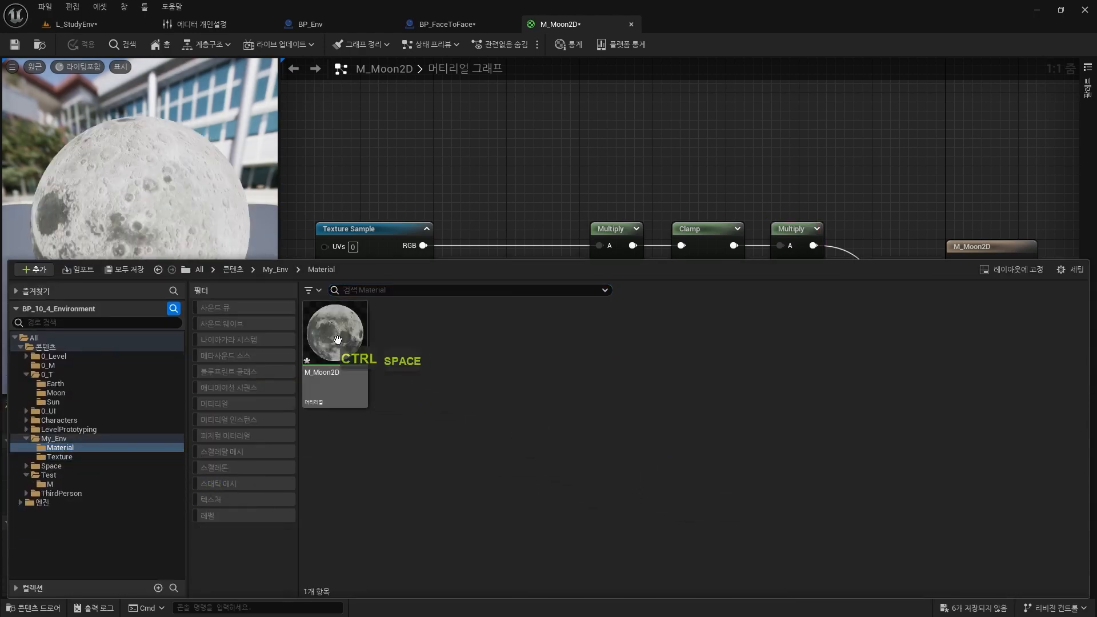
{"action": "right_click", "coordinate": [335, 342]}
{"action": "left_click", "coordinate": [439, 83]}
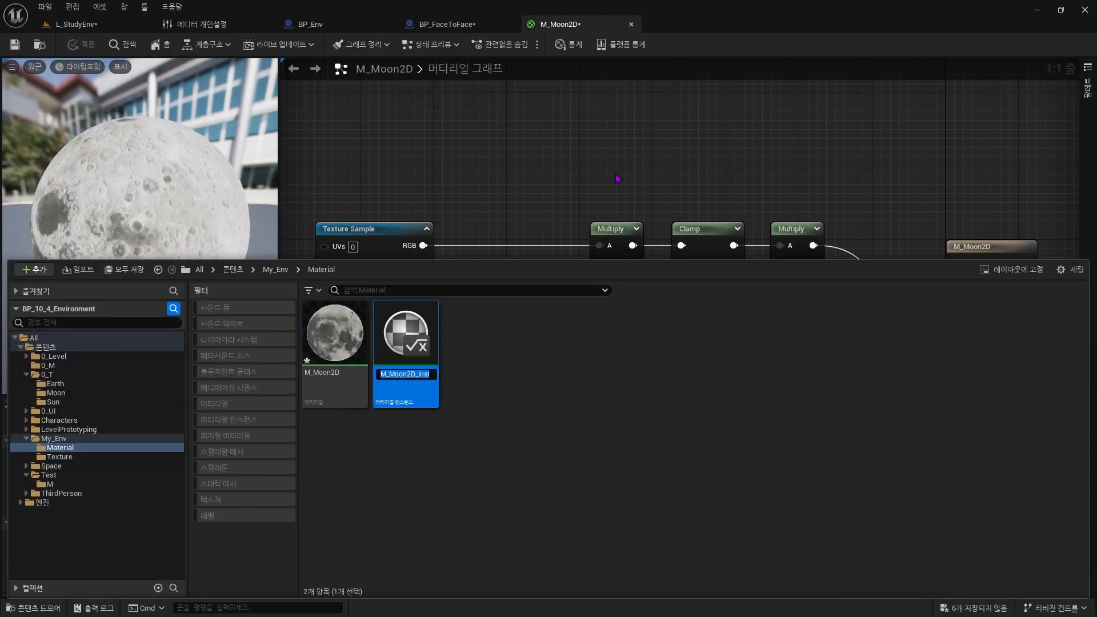
{"action": "key", "text": "Left"}
{"action": "key", "text": "Right"}
{"action": "type", "text": "I"}
{"action": "key", "text": "End"}
{"action": "key", "text": "BackSpace"}
{"action": "key", "text": "BackSpace"}
{"action": "key", "text": "BackSpace"}
{"action": "key", "text": "BackSpace"}
{"action": "key", "text": "BackSpace"}
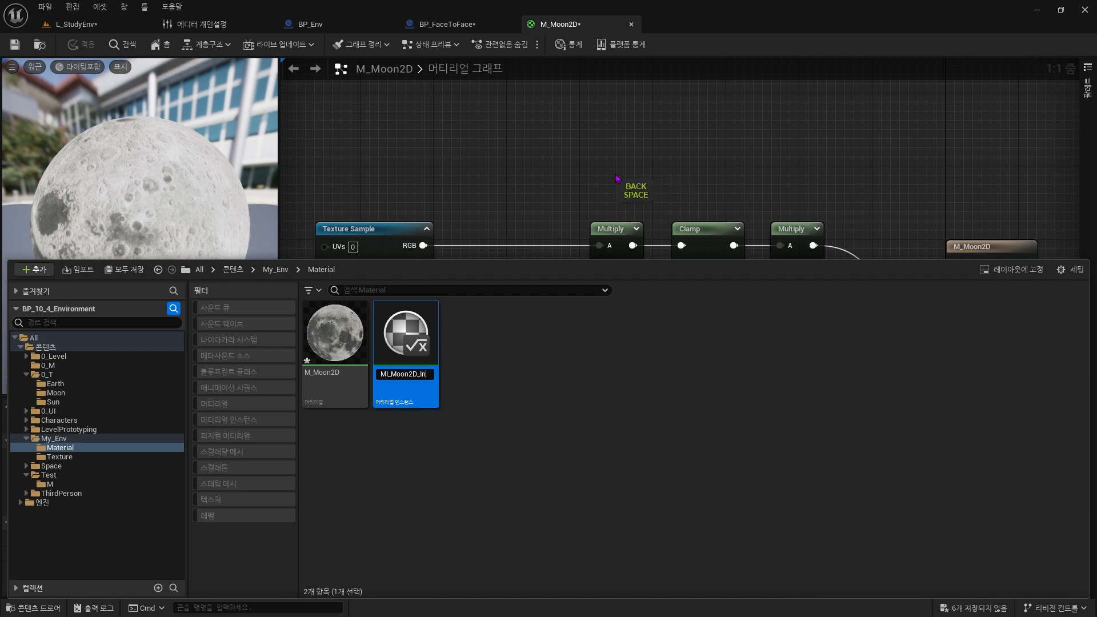
{"action": "key", "text": "Return"}
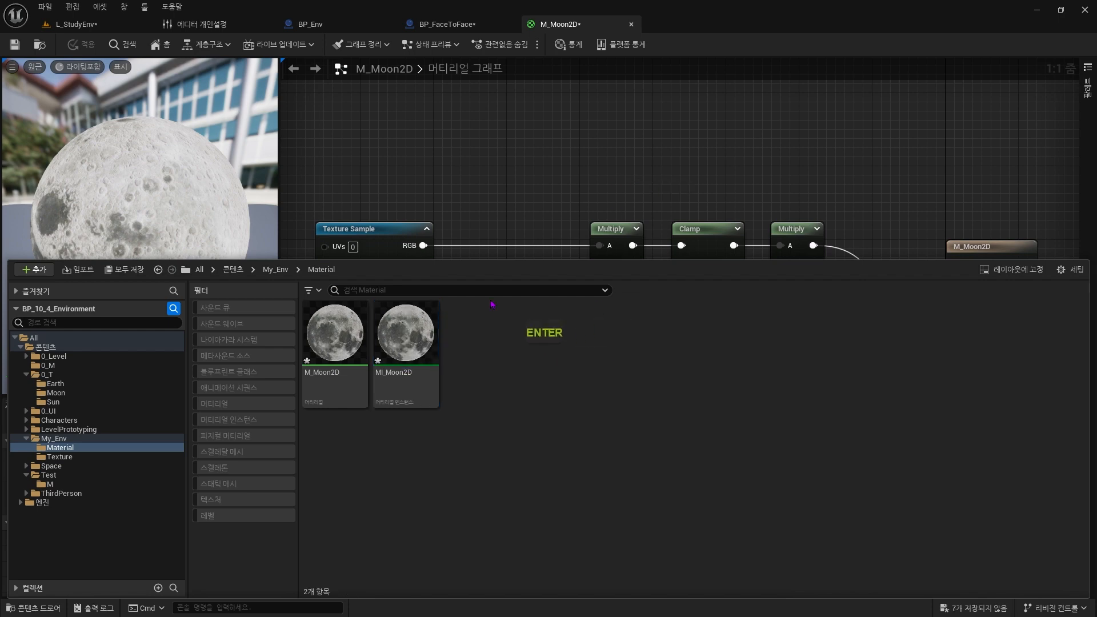
- Assign the MI_Moon2D material instance to the Plane component of BP_FaceToFace
{"action": "left_click", "coordinate": [447, 24]}
{"action": "left_click", "coordinate": [54, 141]}
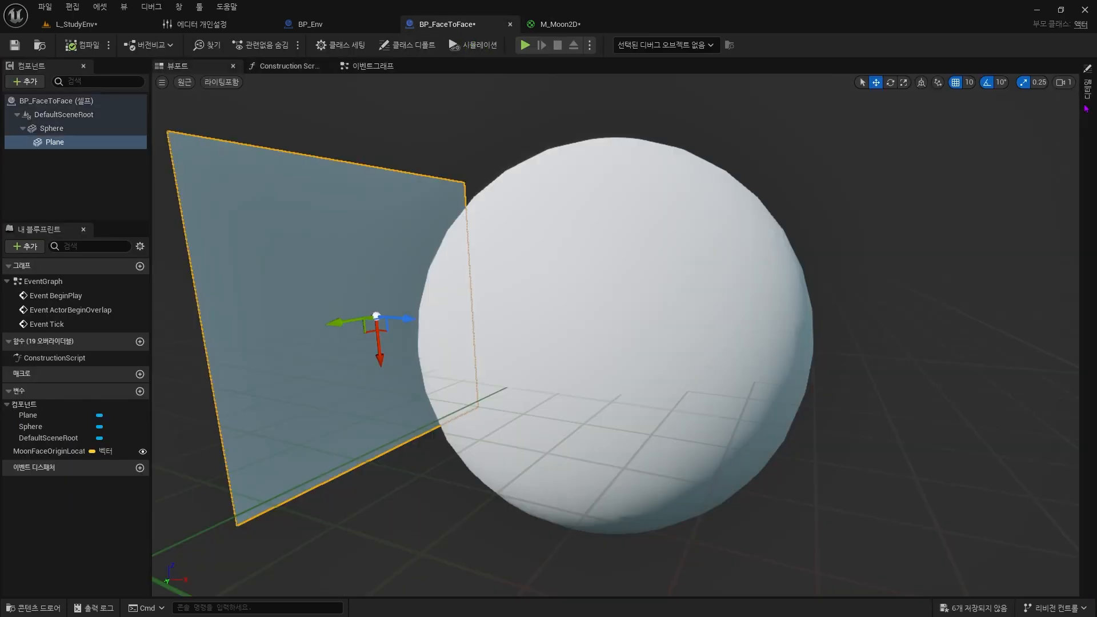
{"action": "left_click", "coordinate": [1027, 353]}
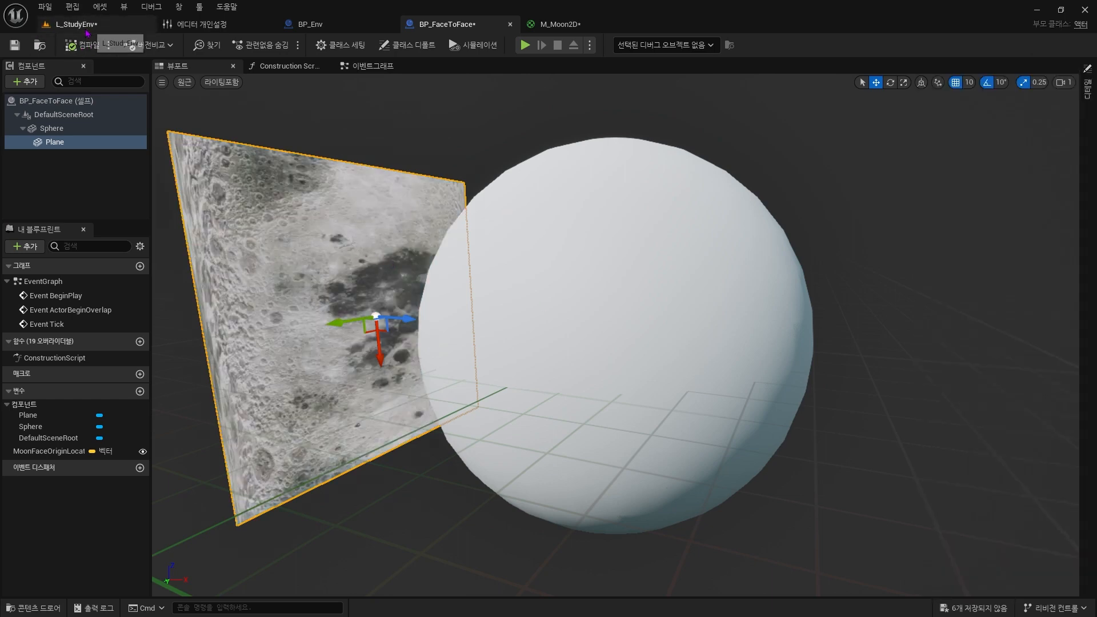
- In L_StudyEnv, try different BaseColor tints for MI_Moon2D and discard the color change
{"action": "left_click", "coordinate": [129, 25]}
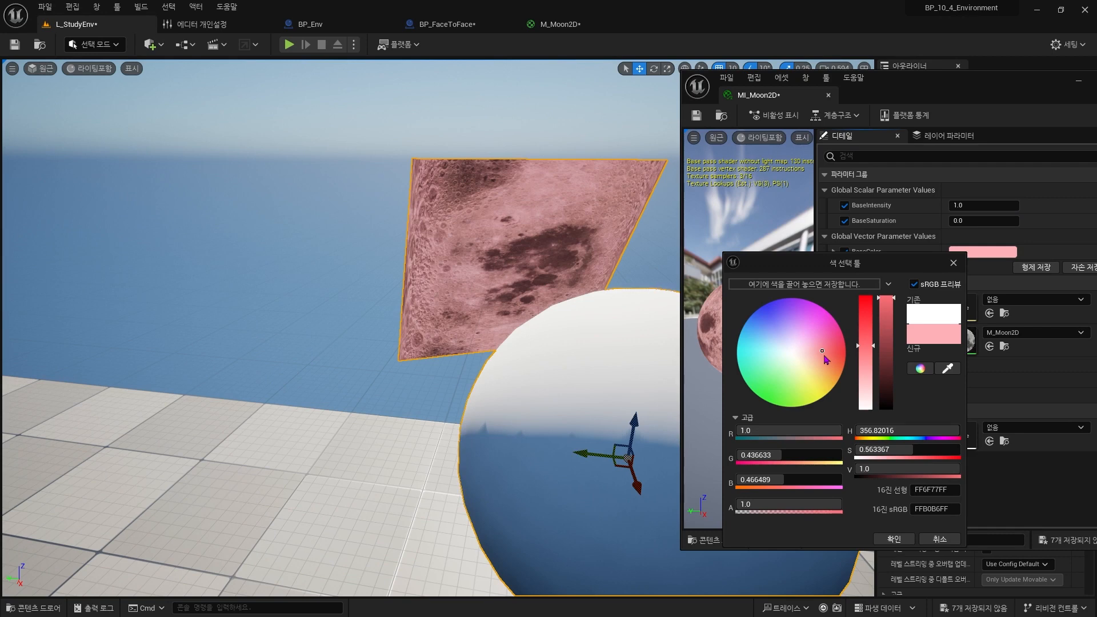
{"action": "mouse_move", "coordinate": [824, 355]}
{"action": "left_mouse_down"}
{"action": "mouse_move", "coordinate": [830, 367]}
{"action": "mouse_move", "coordinate": [835, 352]}
{"action": "mouse_move", "coordinate": [773, 329]}
{"action": "mouse_move", "coordinate": [773, 339]}
{"action": "left_mouse_up"}
{"action": "left_click", "coordinate": [943, 537]}
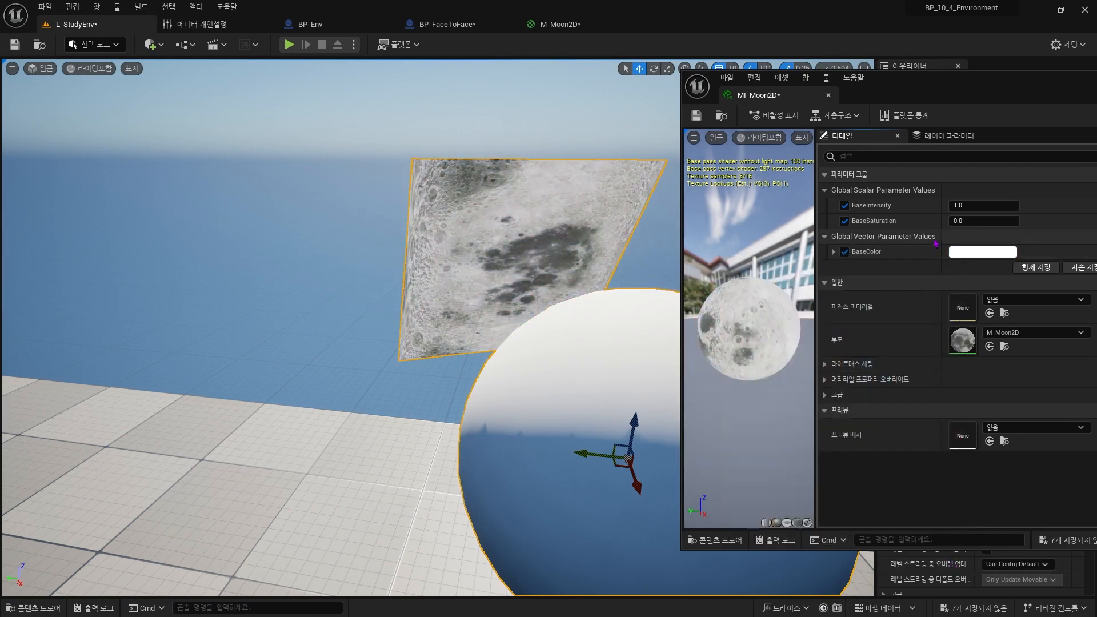
- Try a BaseIntensity of 2.471574 and a BaseSaturation of -0.528 on MI_Moon2D, and disable the BaseIntensity, BaseSaturation and BaseColor overrides
{"action": "left_click_drag", "start_coordinate": [966, 222], "coordinate": [997, 207]}
{"action": "left_click", "coordinate": [845, 205]}
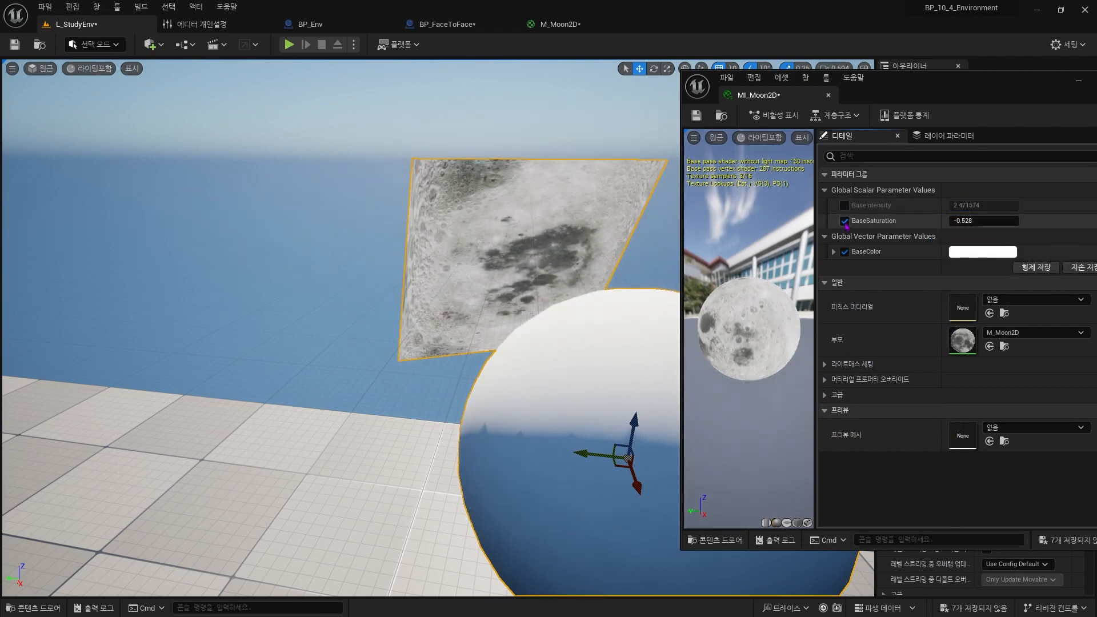
{"action": "left_click", "coordinate": [844, 220]}
{"action": "left_click", "coordinate": [844, 252]}
{"action": "left_click_drag", "start_coordinate": [972, 80], "coordinate": [832, 82]}
{"action": "left_click", "coordinate": [705, 207]}
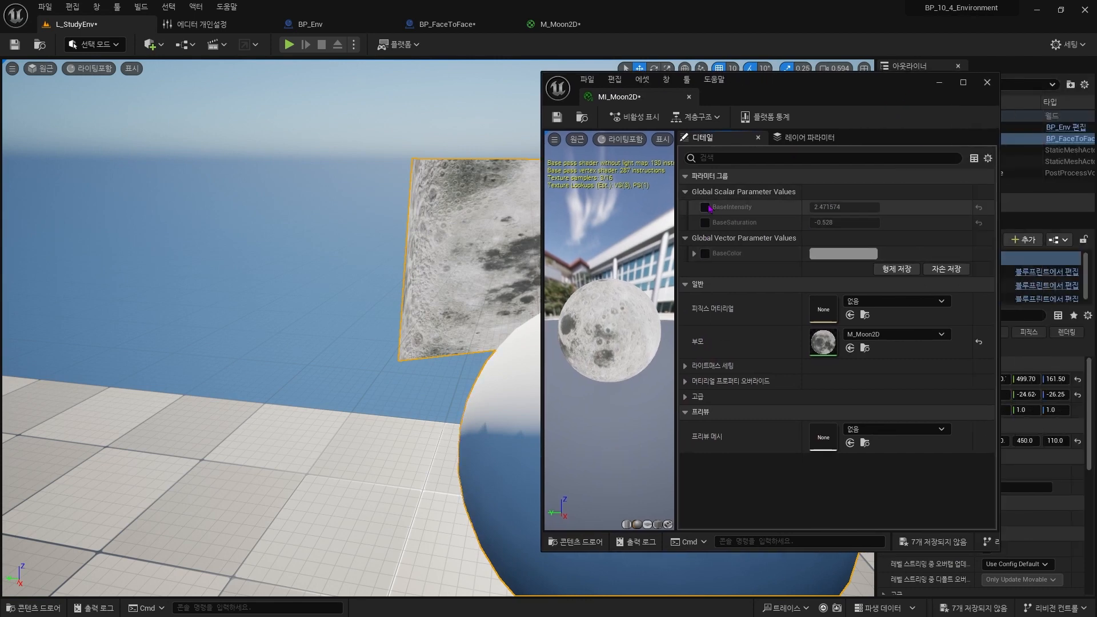
{"action": "left_click", "coordinate": [705, 223]}
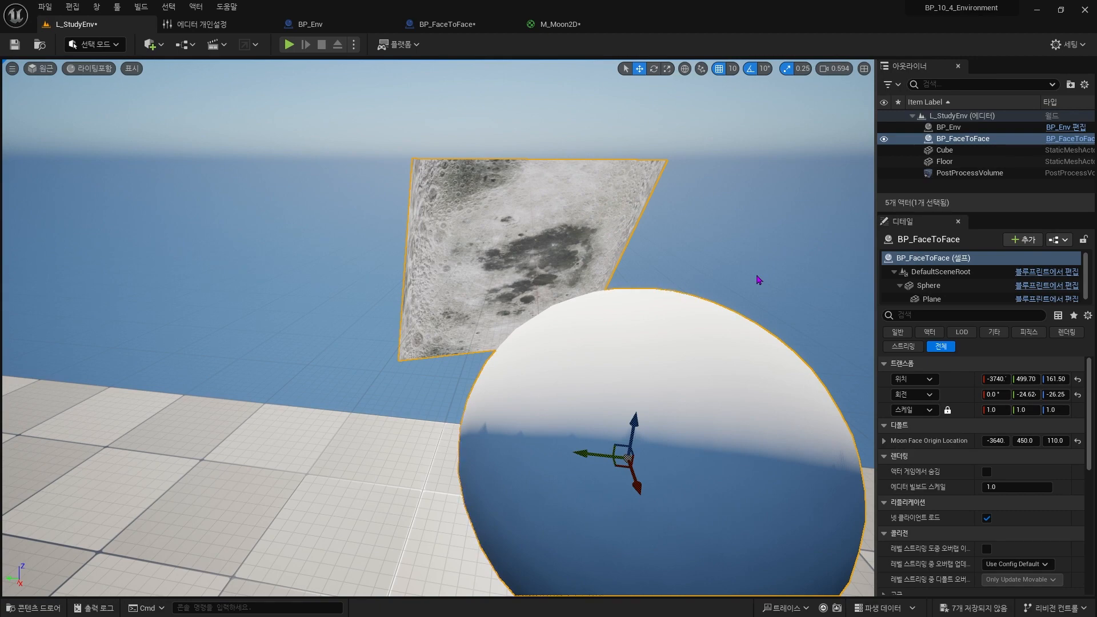
- Add a SphereMask node below the BaseColor parameter in M_Moon2D and feed its B input from a two-component 0,0 constant
{"action": "left_click", "coordinate": [447, 24]}
{"action": "left_click", "coordinate": [559, 24]}
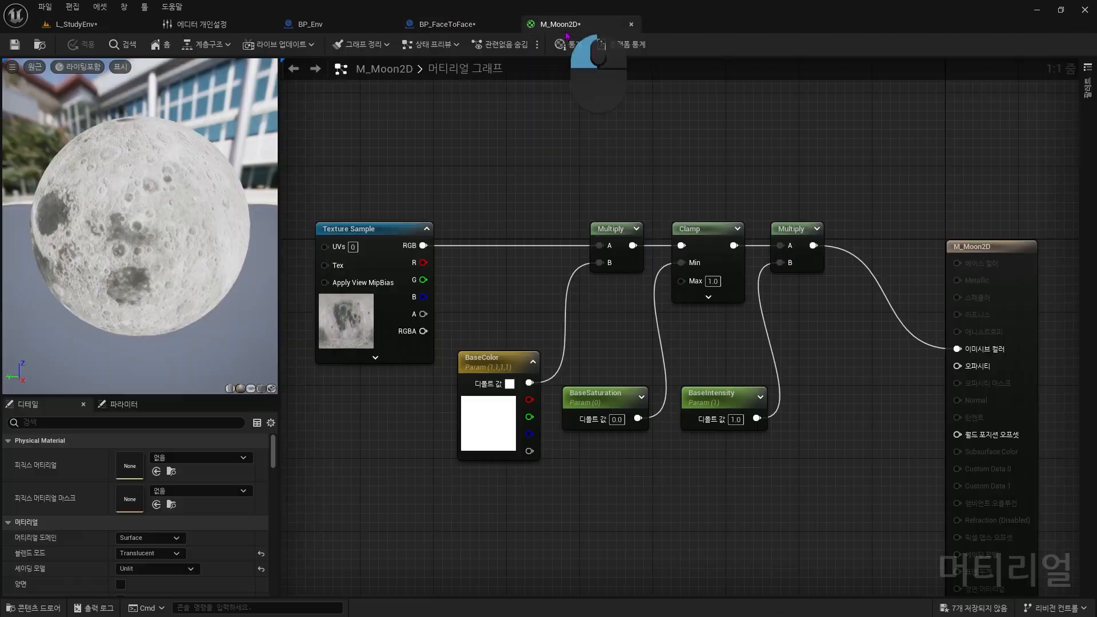
{"action": "right_click_drag", "start_coordinate": [592, 299], "coordinate": [686, 300]}
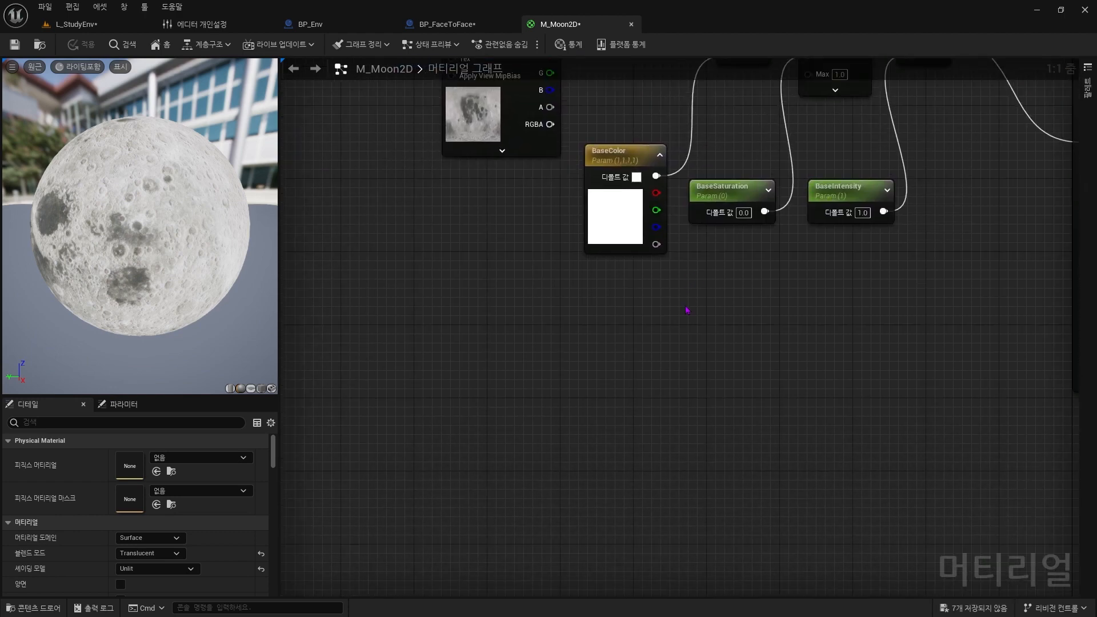
{"action": "right_click", "coordinate": [511, 353]}
{"action": "type", "text": "sphere "}
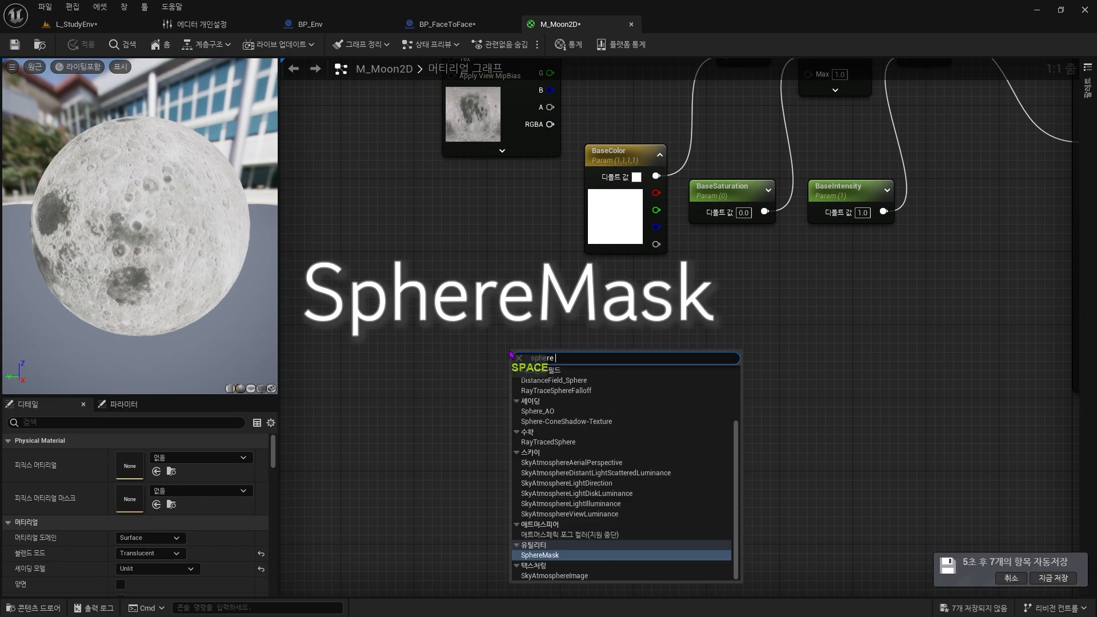
{"action": "type", "text": "mask"}
{"action": "key", "text": "Return"}
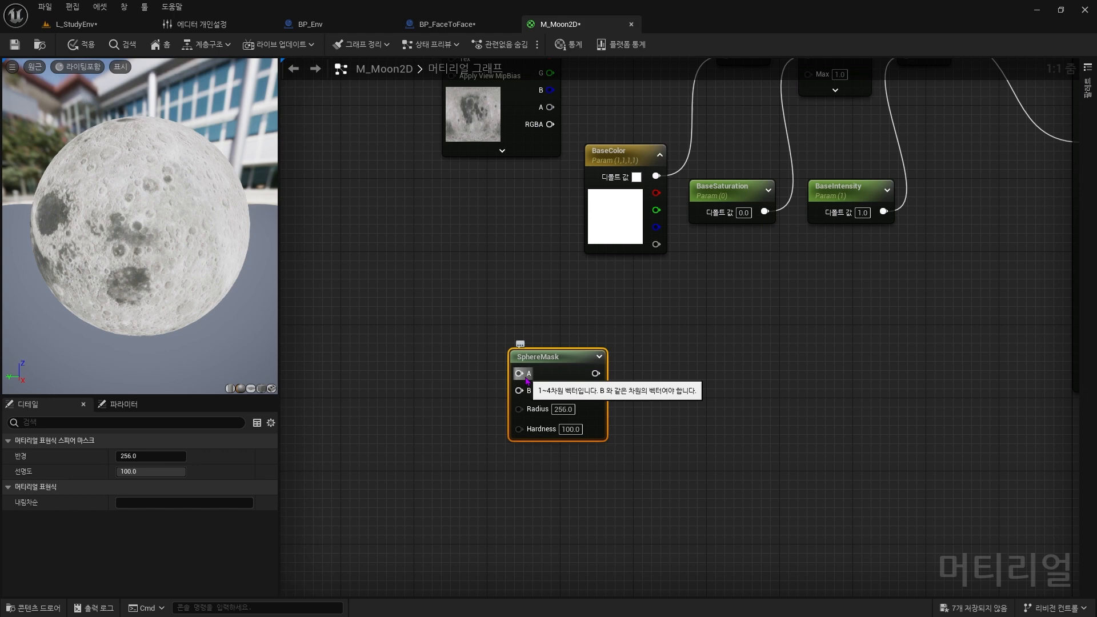
{"action": "left_click", "coordinate": [399, 392]}
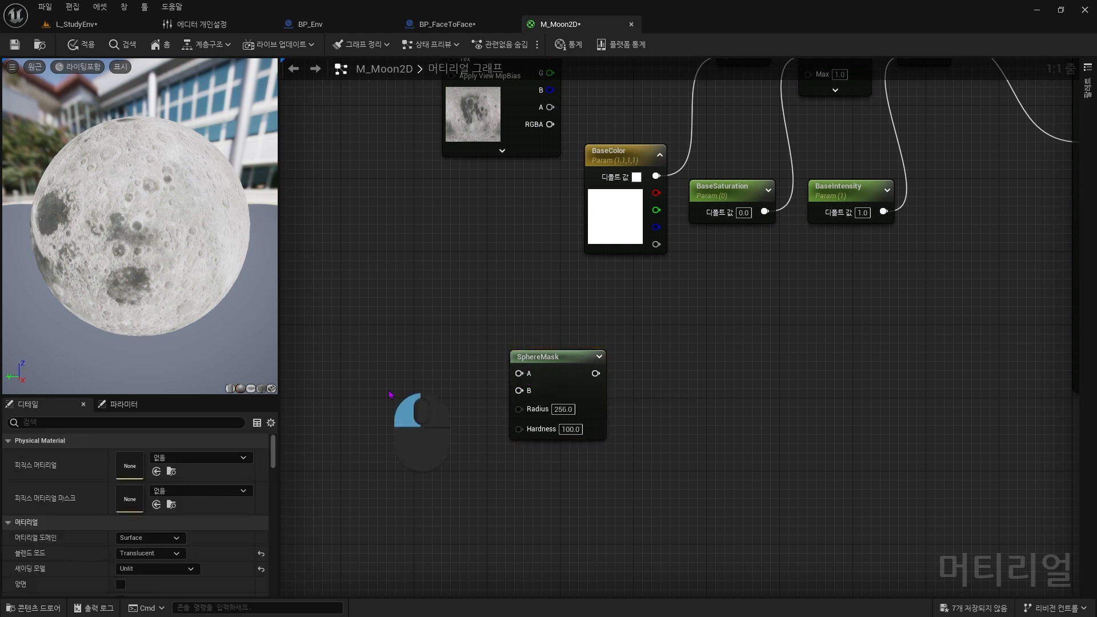
{"action": "left_click_drag", "start_coordinate": [442, 413], "coordinate": [519, 390]}
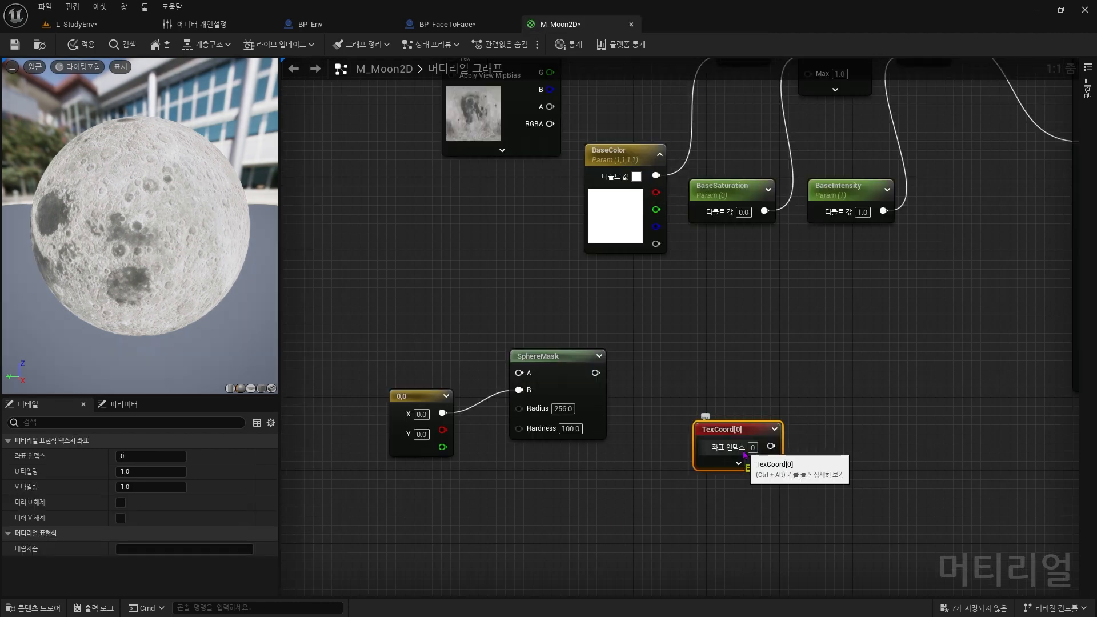
- Add a TexCoord node beside the SphereMask, expand its preview and reposition it
{"action": "key", "text": "Return"}
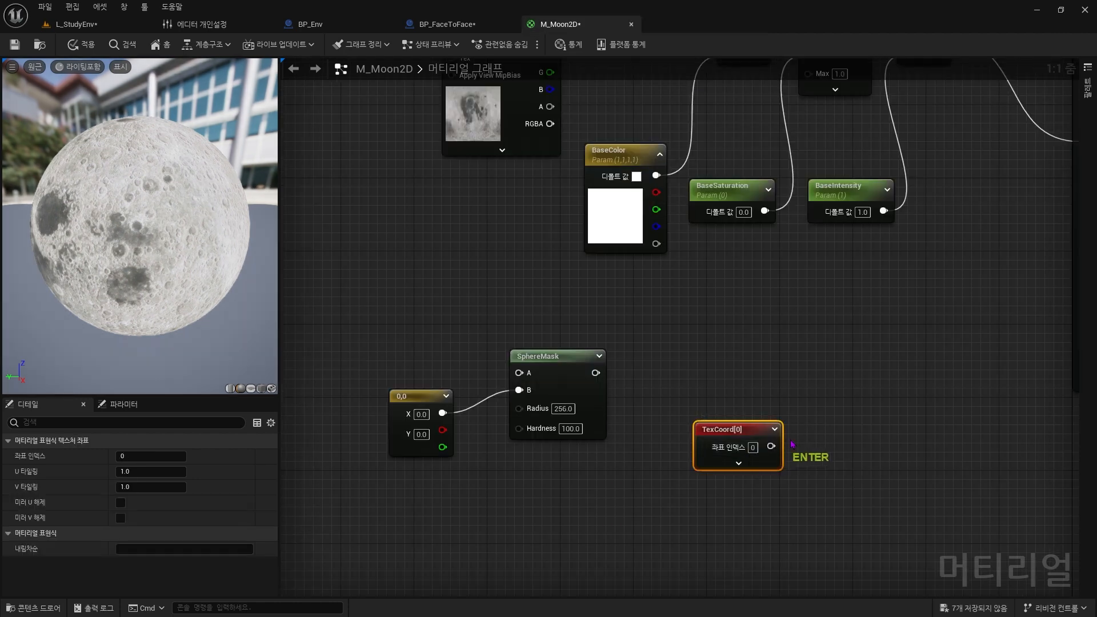
{"action": "scroll", "coordinate": [794, 466], "scroll_direction": "up", "scroll_amount": 4, "text": "ctrl"}
{"action": "right_click_drag", "start_coordinate": [794, 464], "coordinate": [714, 345]}
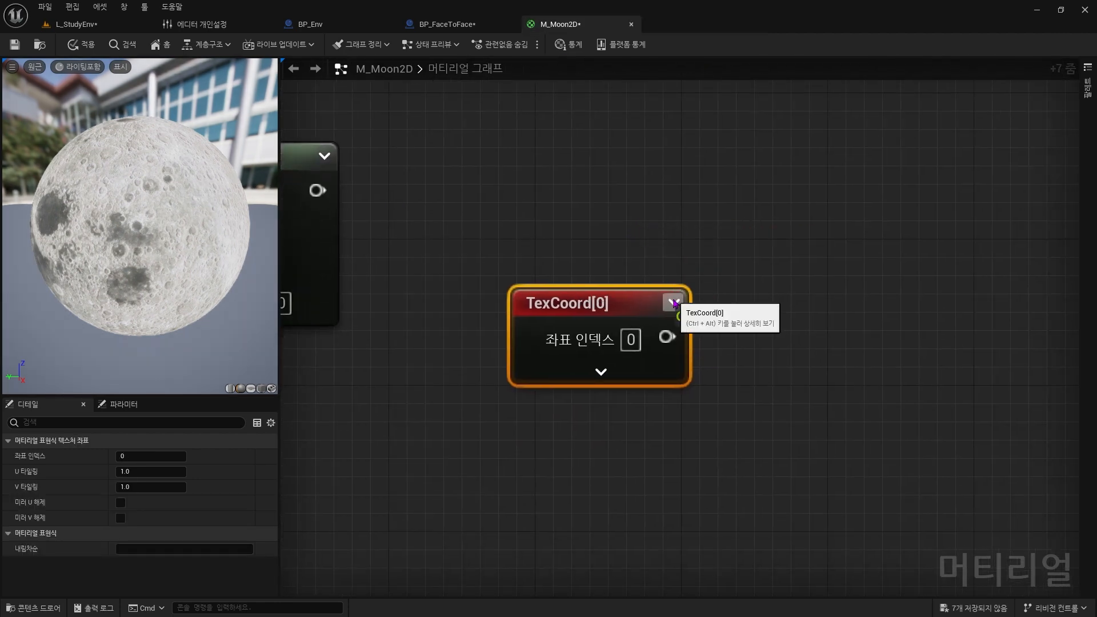
{"action": "left_click", "coordinate": [675, 302]}
{"action": "left_click_drag", "start_coordinate": [666, 310], "coordinate": [618, 208]}
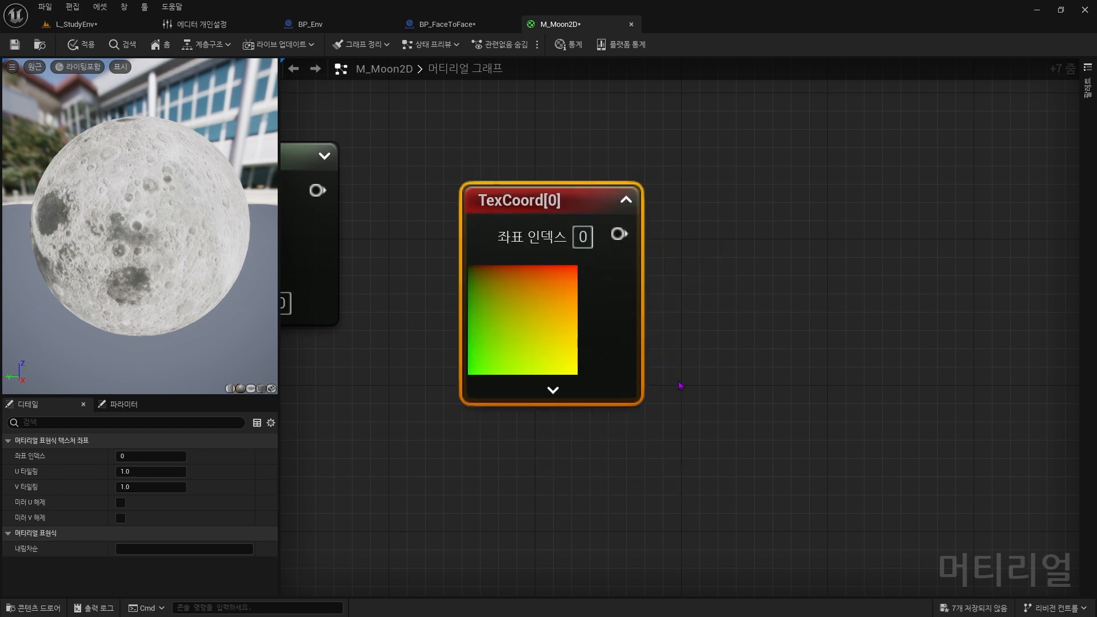
- Add a Multiply node, connect the TexCoord output to its A input and expand its preview
{"action": "left_click", "coordinate": [782, 219]}
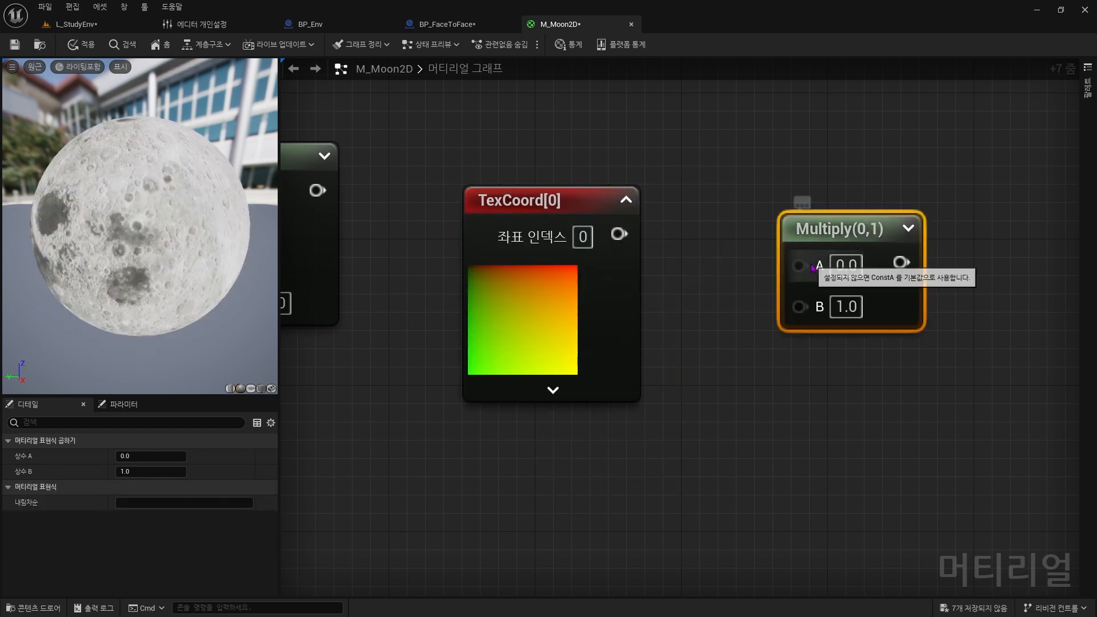
{"action": "left_click_drag", "start_coordinate": [798, 262], "coordinate": [618, 234]}
{"action": "left_click", "coordinate": [899, 228]}
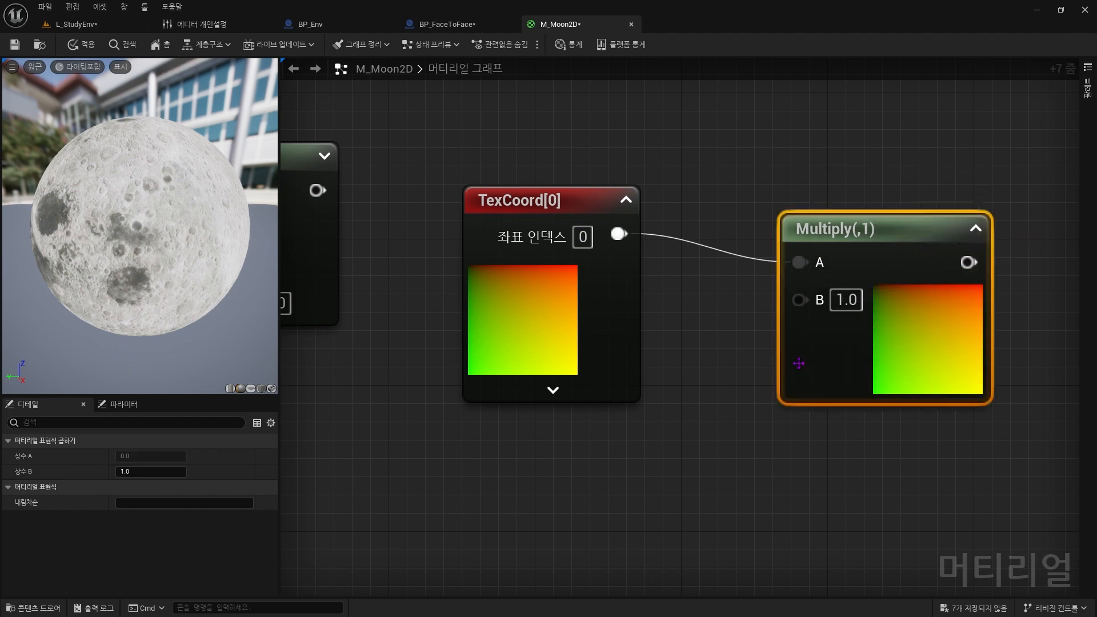
- Delete the Multiply node and set three of the four constants beside the TexCoord to 1,0, 0,1 and 1,1
{"action": "key", "text": "Delete"}
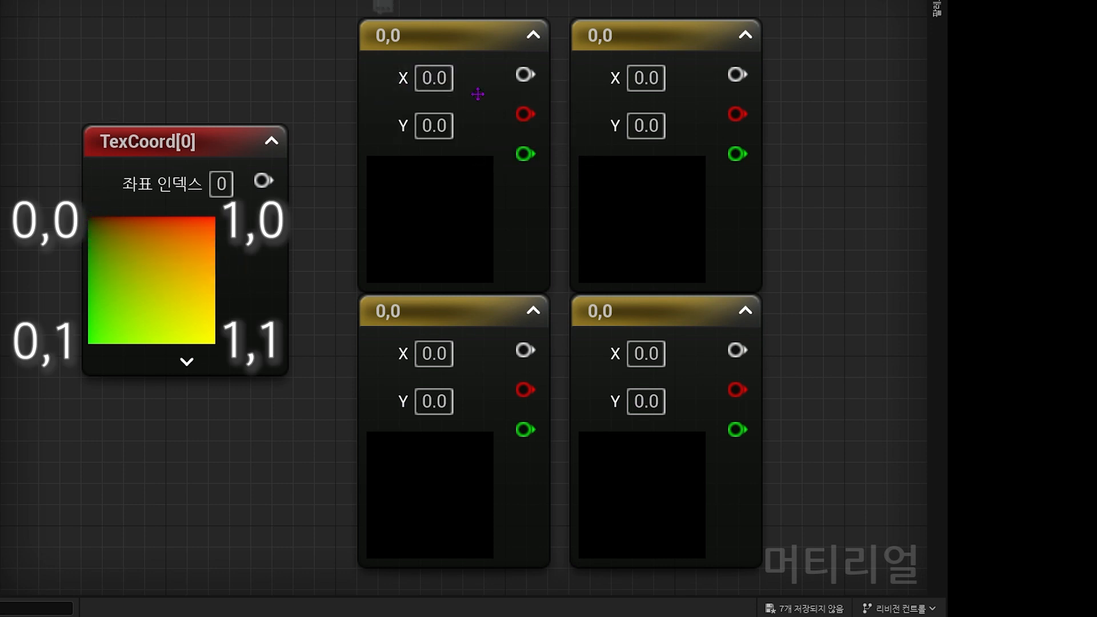
{"action": "left_click", "coordinate": [647, 78]}
{"action": "type", "text": "1"}
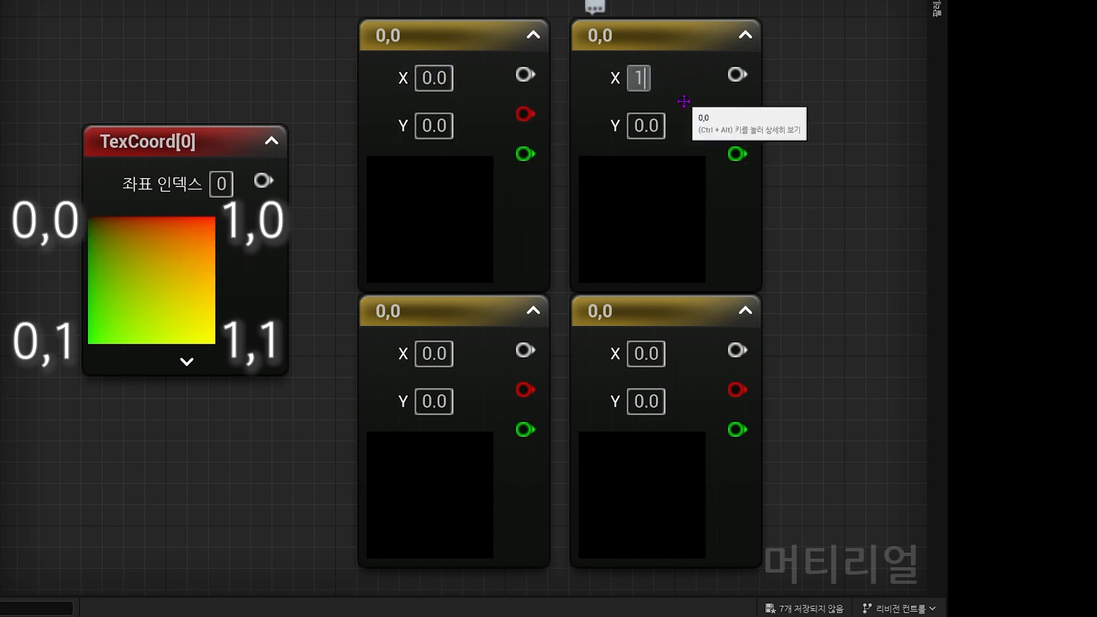
{"action": "left_click", "coordinate": [684, 101]}
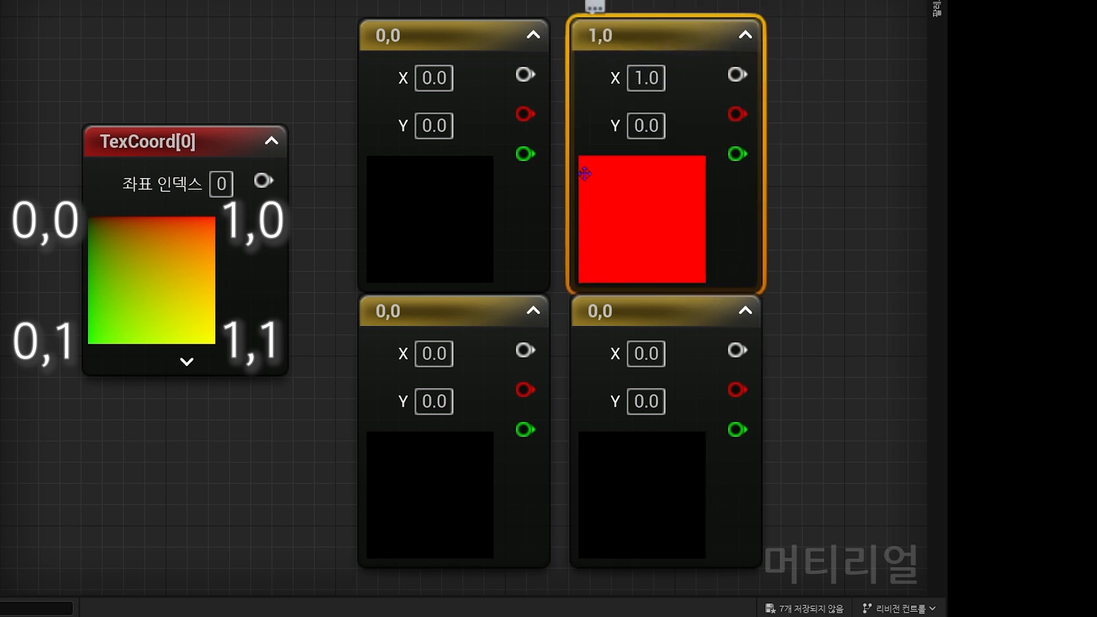
{"action": "left_click", "coordinate": [434, 401]}
{"action": "type", "text": "1"}
{"action": "left_click", "coordinate": [478, 410]}
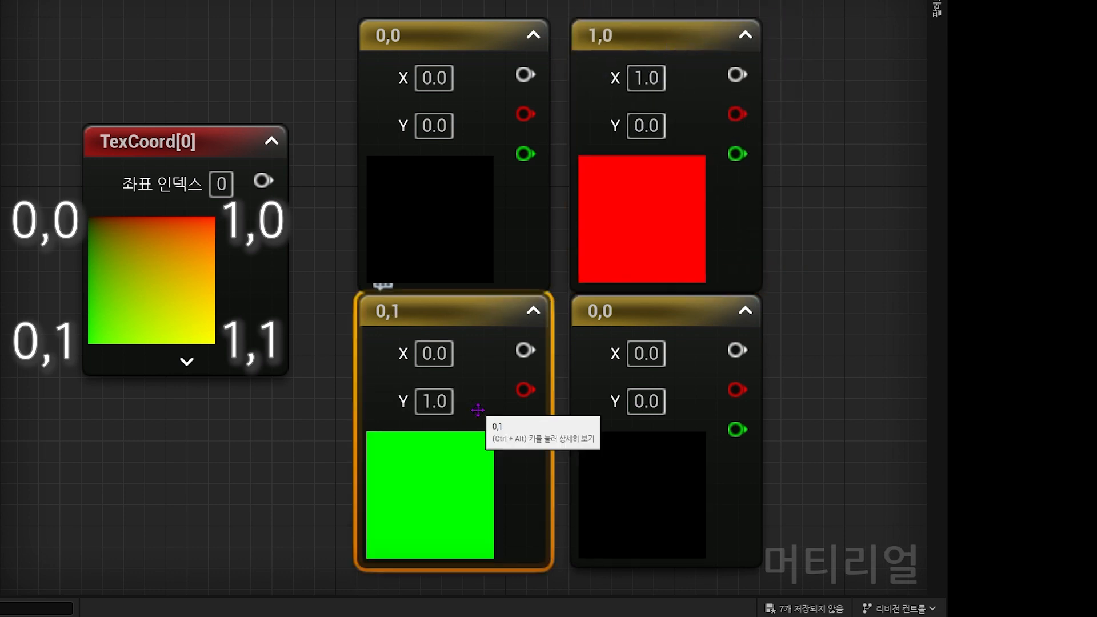
{"action": "left_click", "coordinate": [651, 355]}
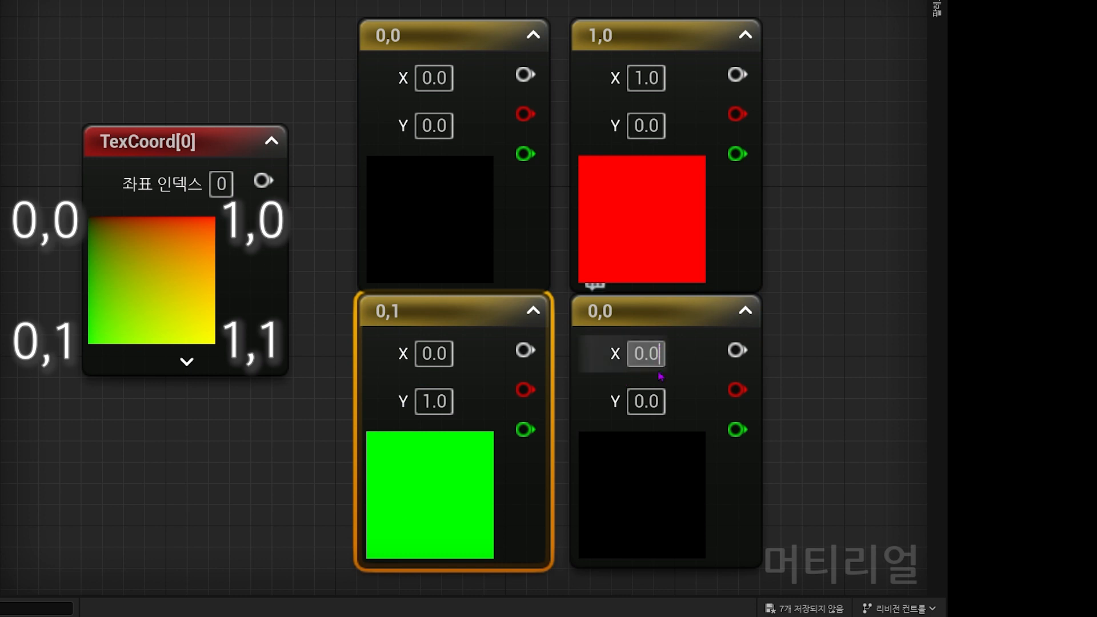
{"action": "key", "text": "ctrl+a"}
{"action": "type", "text": "12"}
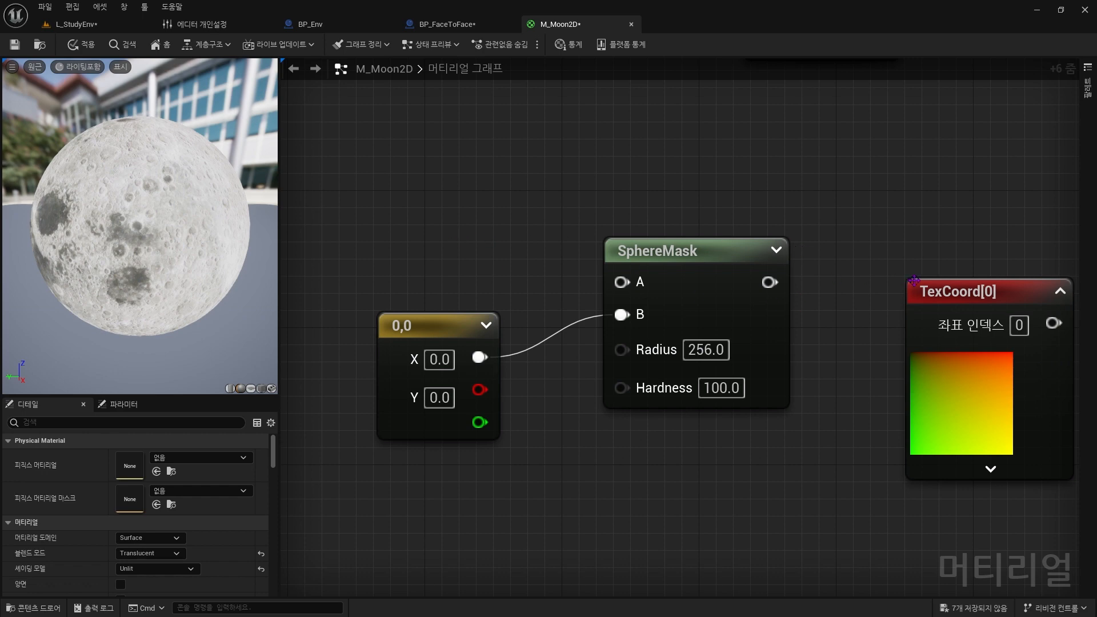
- Move the TexCoord beside the SphereMask, connect it to input A, and set the constant feeding input B to 0.5, 0.5
{"action": "left_click_drag", "start_coordinate": [914, 280], "coordinate": [372, 126]}
{"action": "left_click_drag", "start_coordinate": [470, 152], "coordinate": [647, 280]}
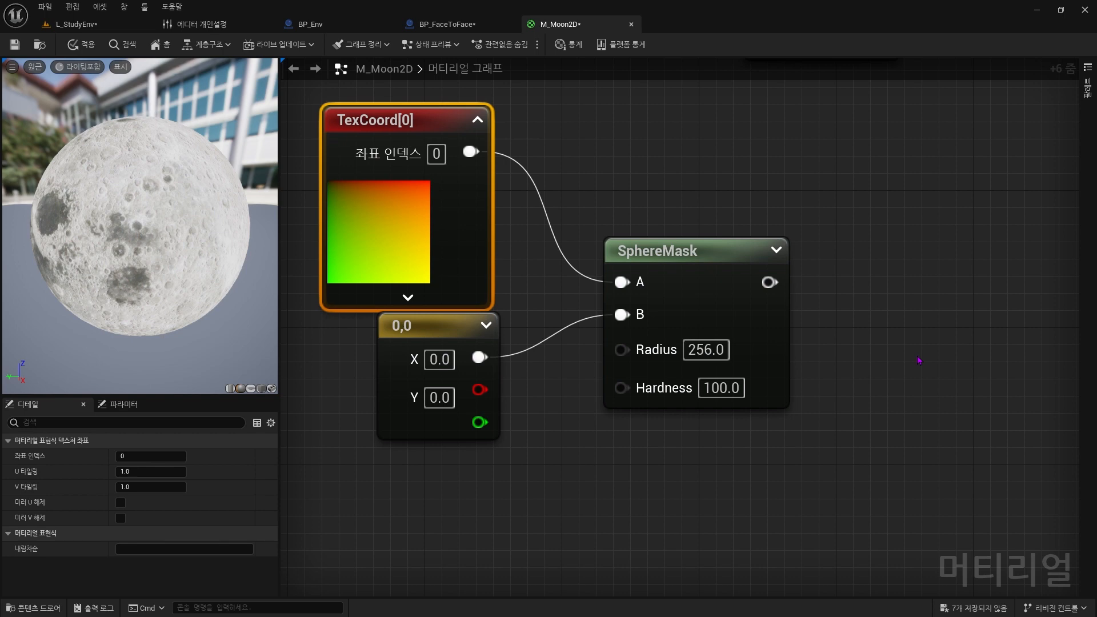
{"action": "left_click", "coordinate": [436, 359]}
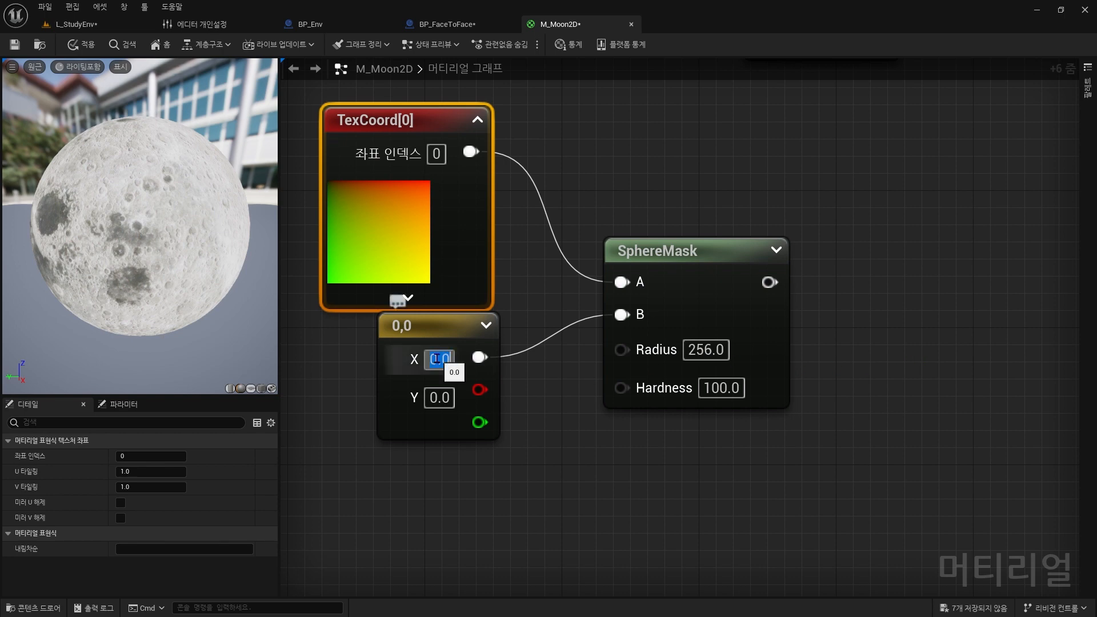
{"action": "type", "text": "0.5"}
{"action": "key", "text": "Tab"}
{"action": "type", "text": "0.5"}
{"action": "left_click", "coordinate": [814, 362]}
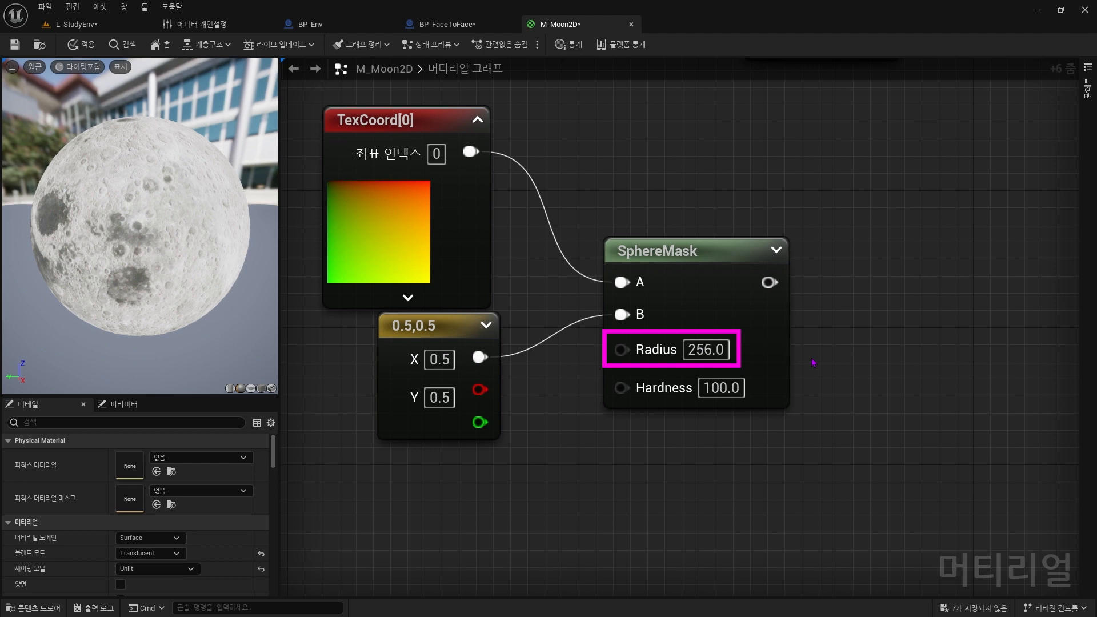
- Set the SphereMask Radius to 0.5 and expand the node's preview
{"action": "left_click", "coordinate": [707, 350]}
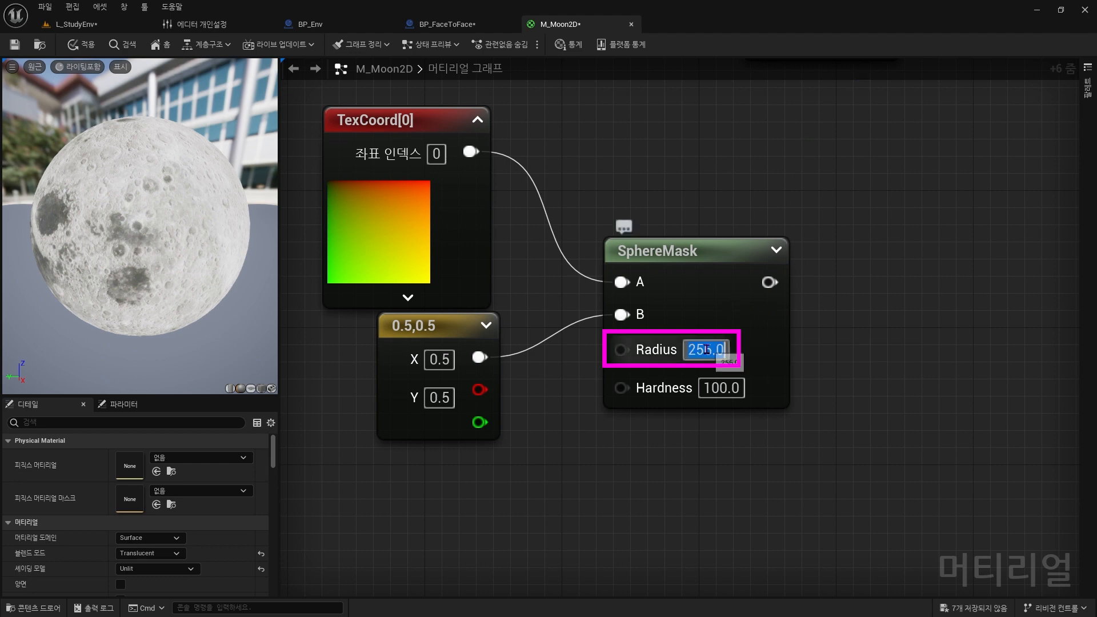
{"action": "type", "text": "0.5"}
{"action": "key", "text": "Return"}
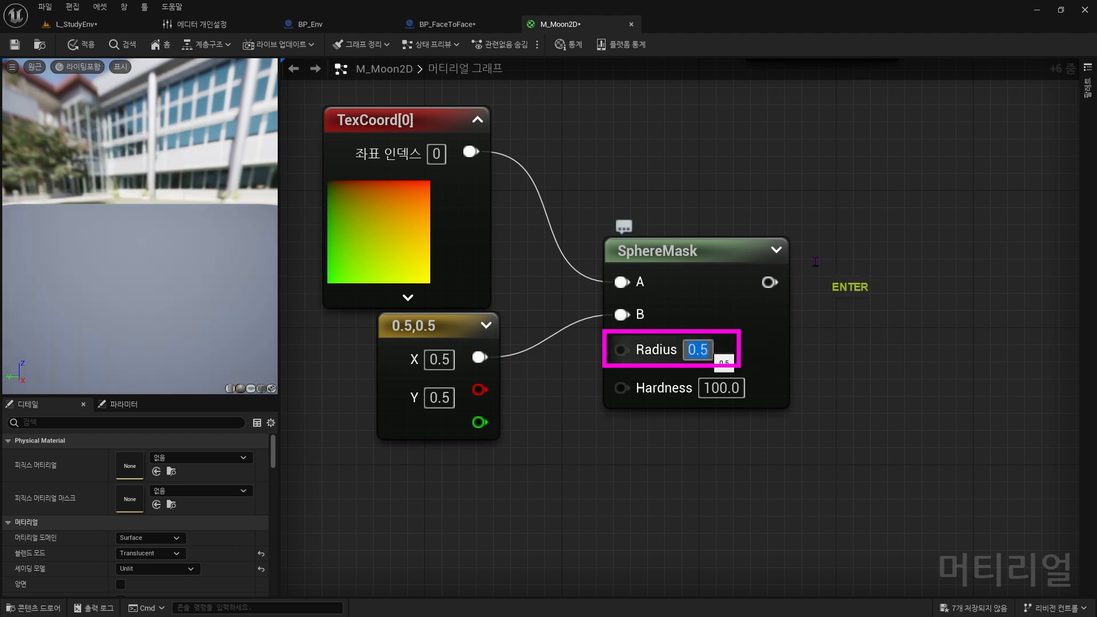
{"action": "left_click", "coordinate": [776, 250]}
- Try SphereMask Radius values of 0.4 and 0.6, and set the Radius back to 0.5
{"action": "left_click", "coordinate": [699, 350]}
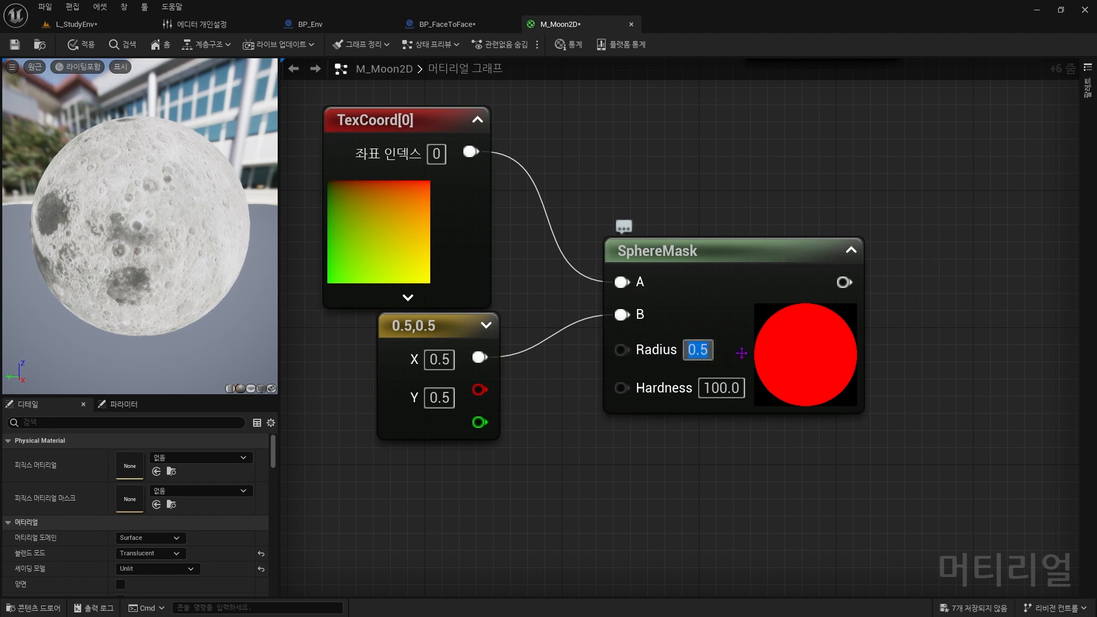
{"action": "type", "text": "0.4"}
{"action": "key", "text": "Return"}
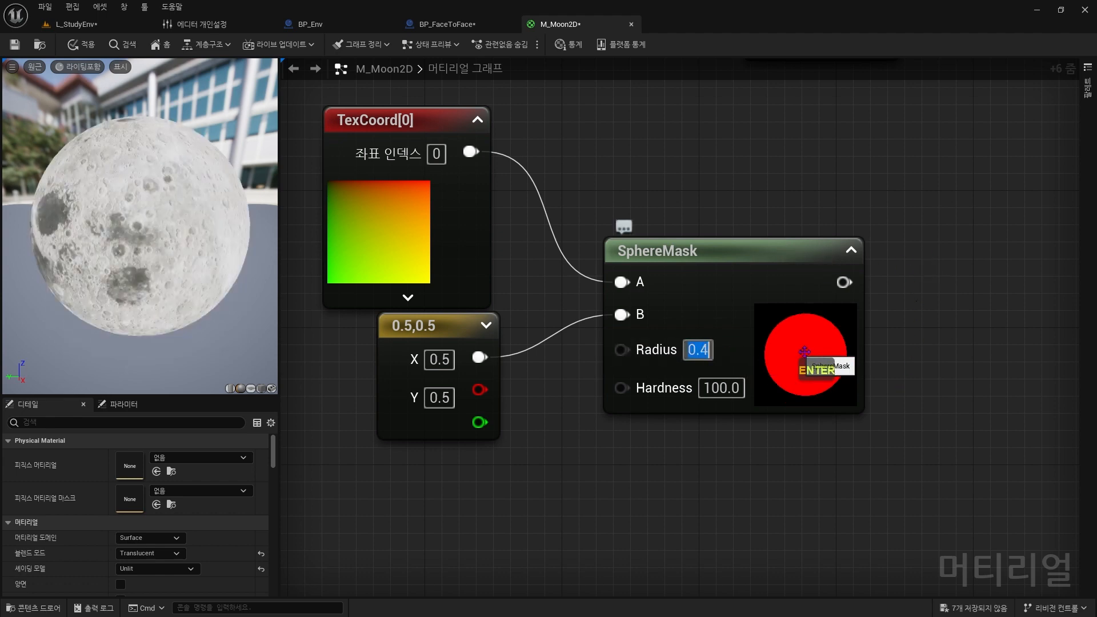
{"action": "left_click", "coordinate": [476, 366]}
{"action": "left_click", "coordinate": [479, 200]}
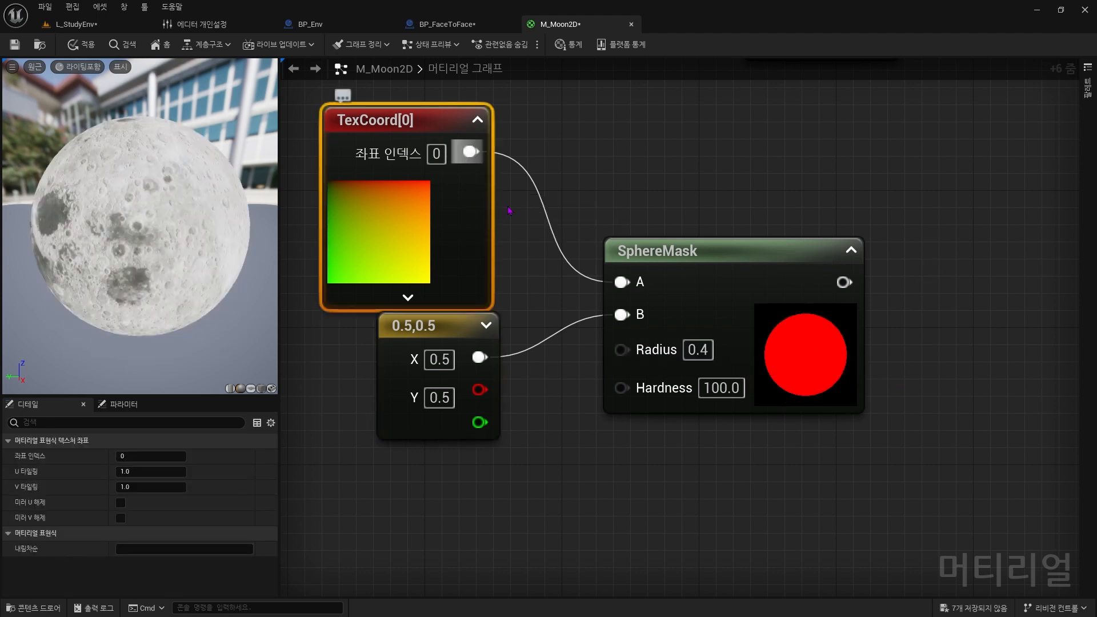
{"action": "left_click", "coordinate": [472, 363]}
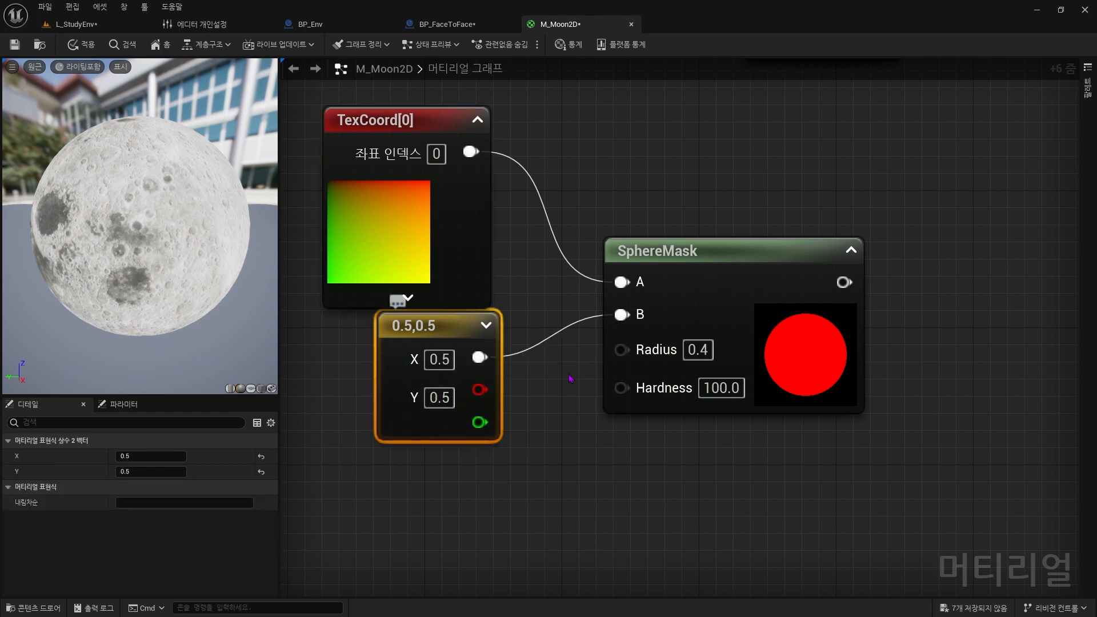
{"action": "left_click", "coordinate": [846, 370]}
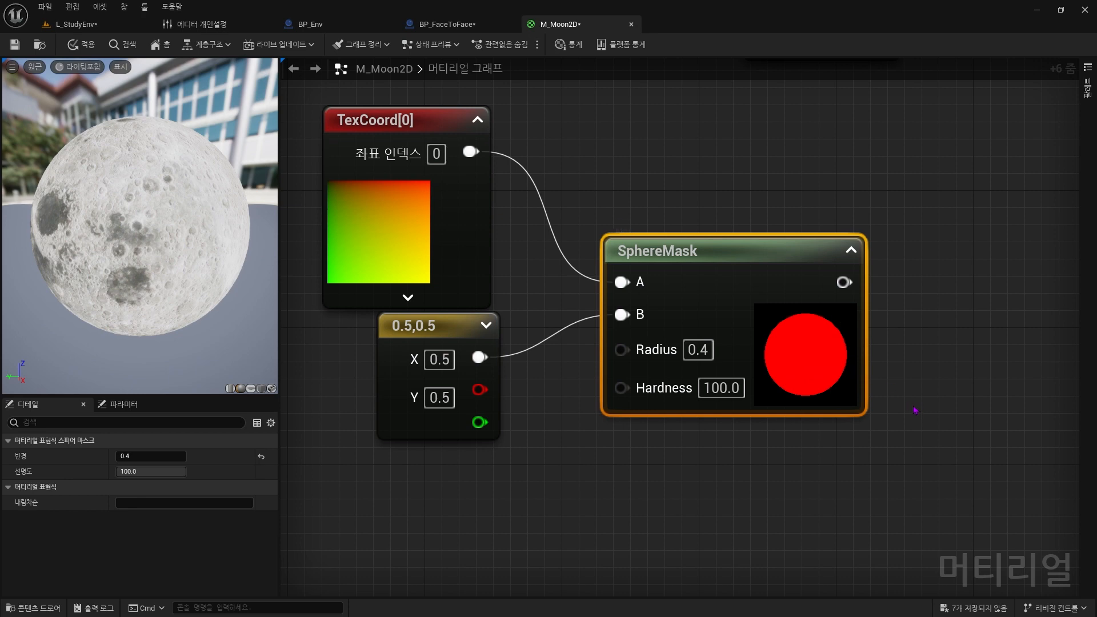
{"action": "left_click", "coordinate": [692, 350]}
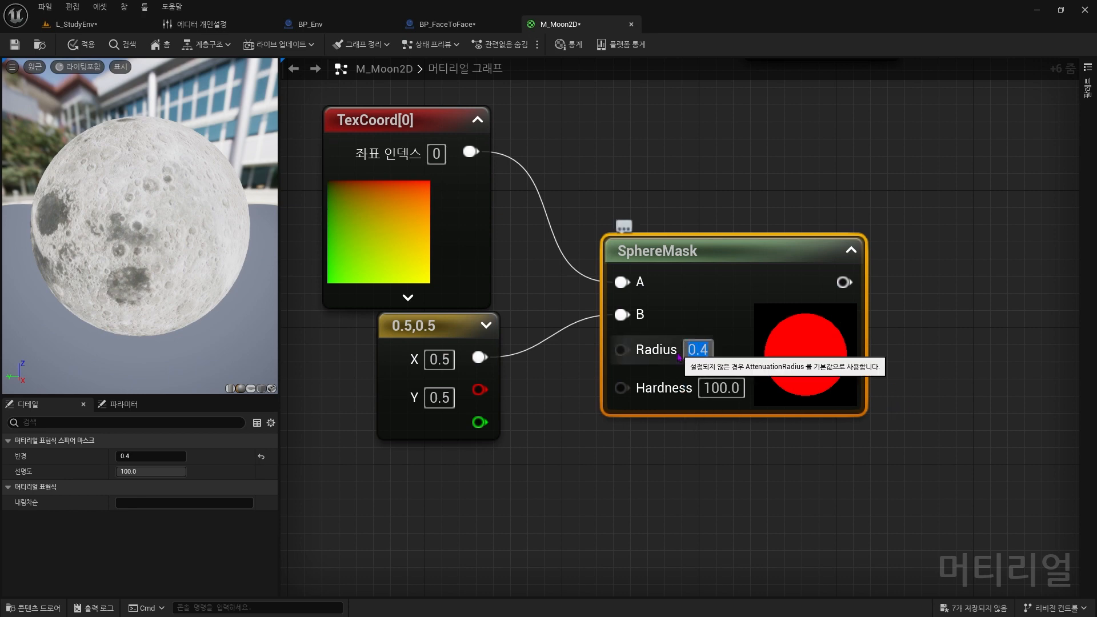
{"action": "type", "text": "0.6"}
{"action": "key", "text": "Return"}
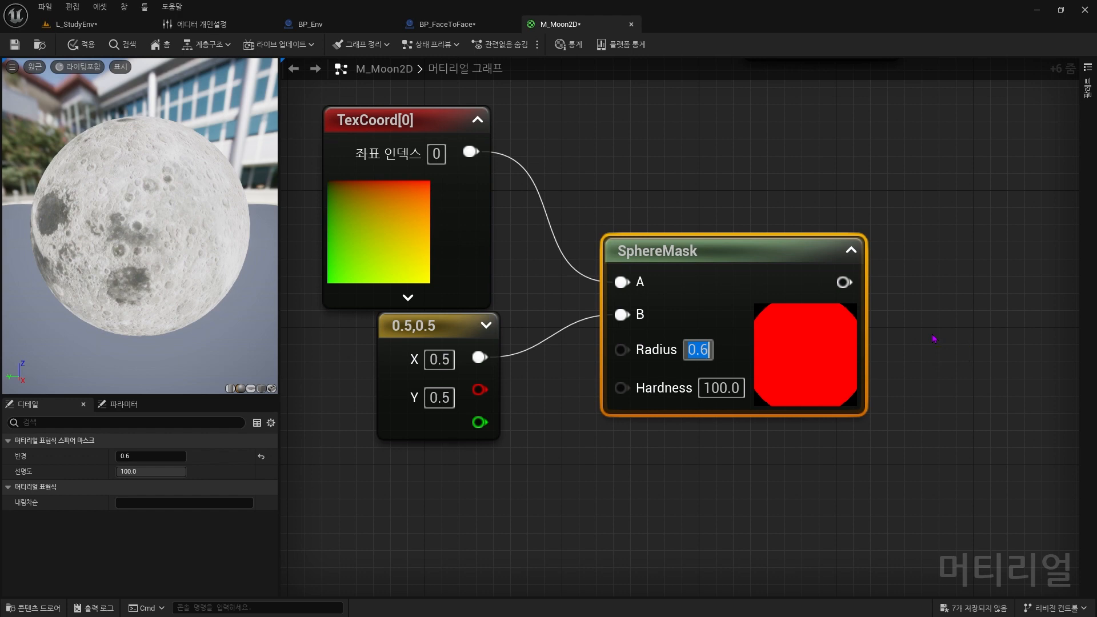
{"action": "type", "text": "0."}
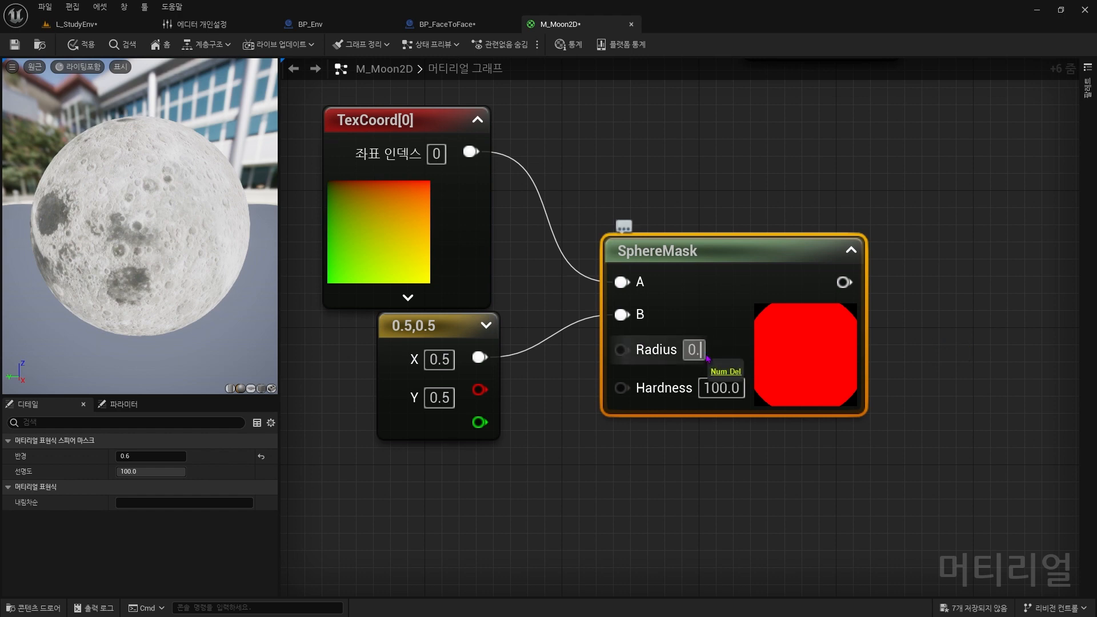
{"action": "type", "text": "5"}
{"action": "key", "text": "Return"}
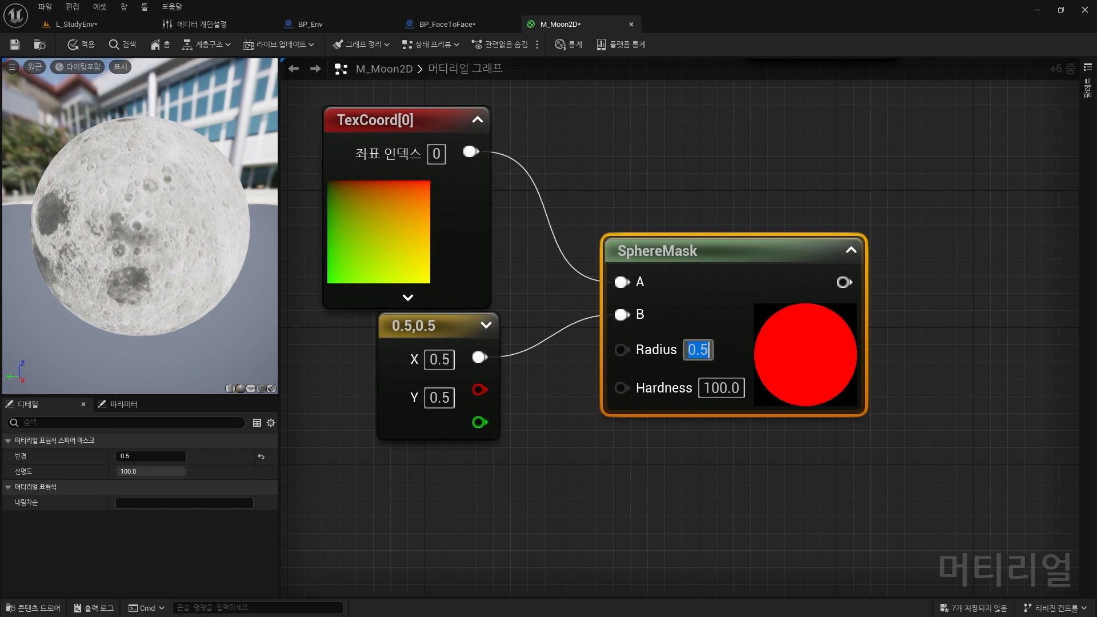
- Try a SphereMask Hardness of 10 and set the Hardness back to 100
{"action": "left_click", "coordinate": [729, 393]}
{"action": "key", "text": "ctrl+a"}
{"action": "type", "text": "10"}
{"action": "key", "text": "Return"}
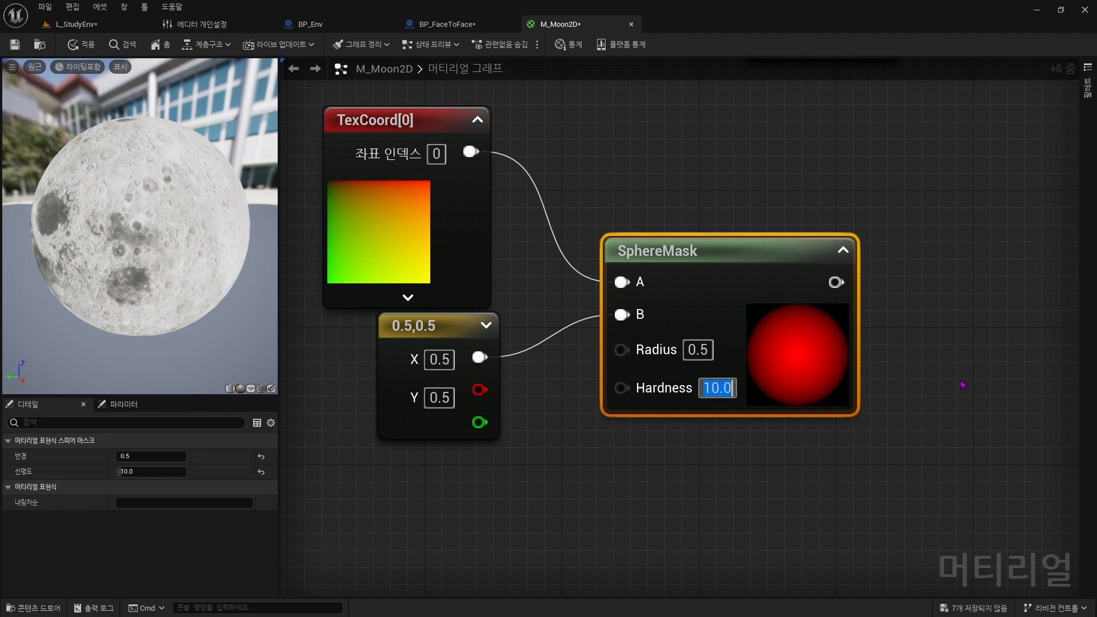
{"action": "type", "text": "100"}
{"action": "key", "text": "Return"}
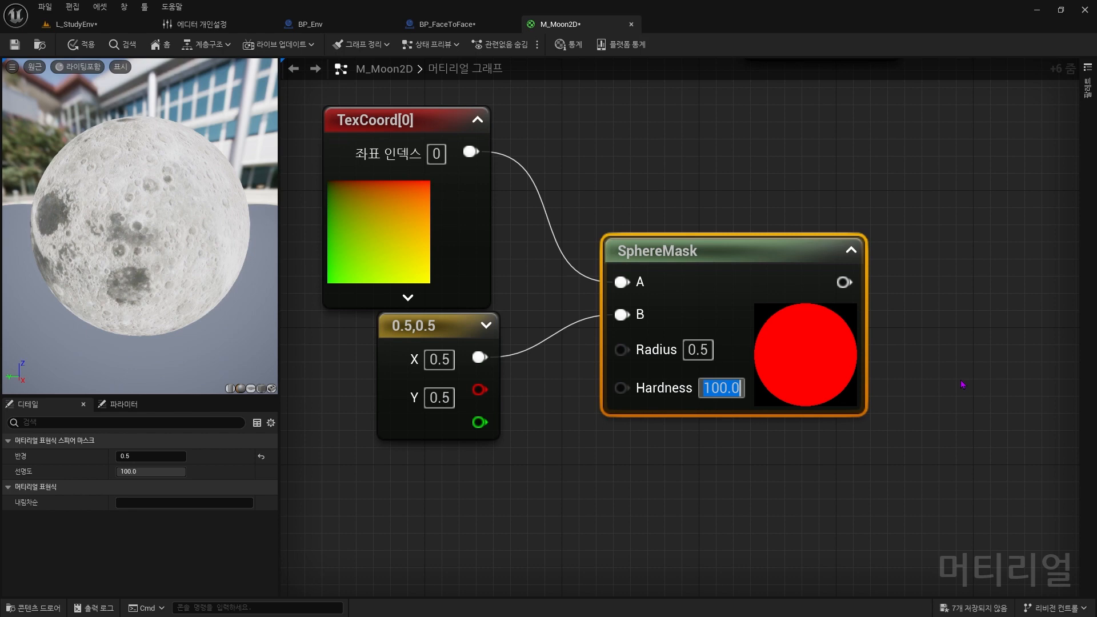
- Connect the SphereMask output to the Opacity input of M_Moon2D and apply the material changes
{"action": "right_click_drag", "start_coordinate": [968, 304], "coordinate": [792, 417]}
{"action": "scroll", "coordinate": [855, 314], "scroll_direction": "down", "scroll_amount": 5}
{"action": "right_click_drag", "start_coordinate": [883, 265], "coordinate": [641, 396]}
{"action": "scroll", "coordinate": [737, 313], "scroll_direction": "down", "scroll_amount": 2}
{"action": "left_click_drag", "start_coordinate": [567, 441], "coordinate": [953, 258]}
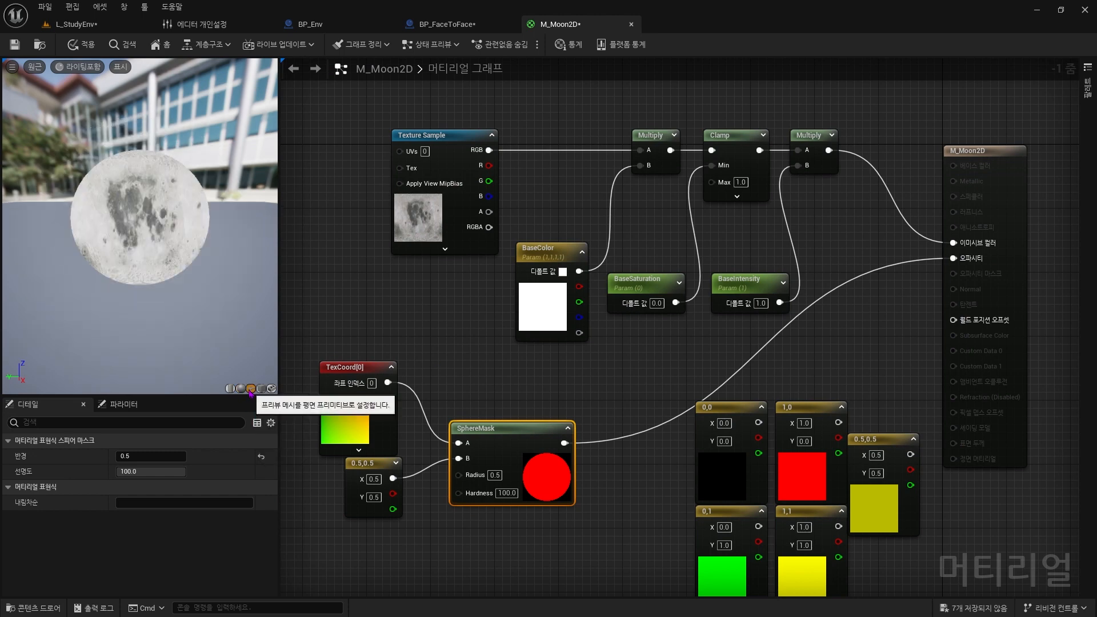
{"action": "left_click", "coordinate": [953, 259], "text": "alt"}
{"action": "left_click_drag", "start_coordinate": [566, 442], "coordinate": [953, 258]}
{"action": "left_click", "coordinate": [80, 44]}
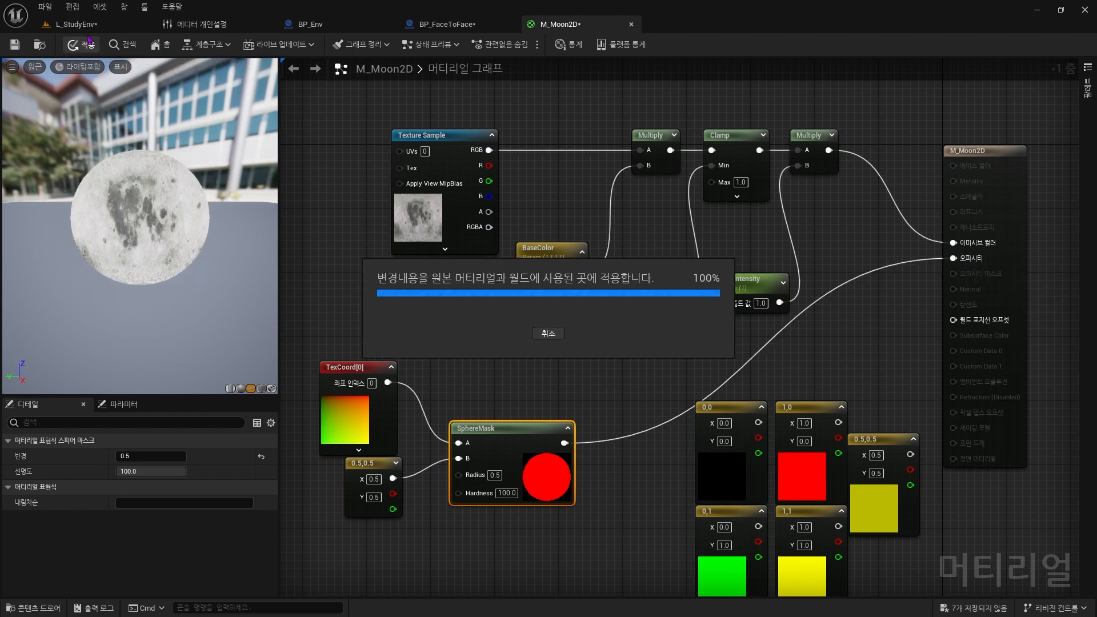
- Examine the masked BP_FaceToFace moon plane in L_StudyEnv from another angle, and close the T_Moon_2D texture
{"action": "left_click", "coordinate": [77, 24]}
{"action": "right_click_drag", "start_coordinate": [496, 266], "coordinate": [238, 245]}
{"action": "key", "text": "d"}
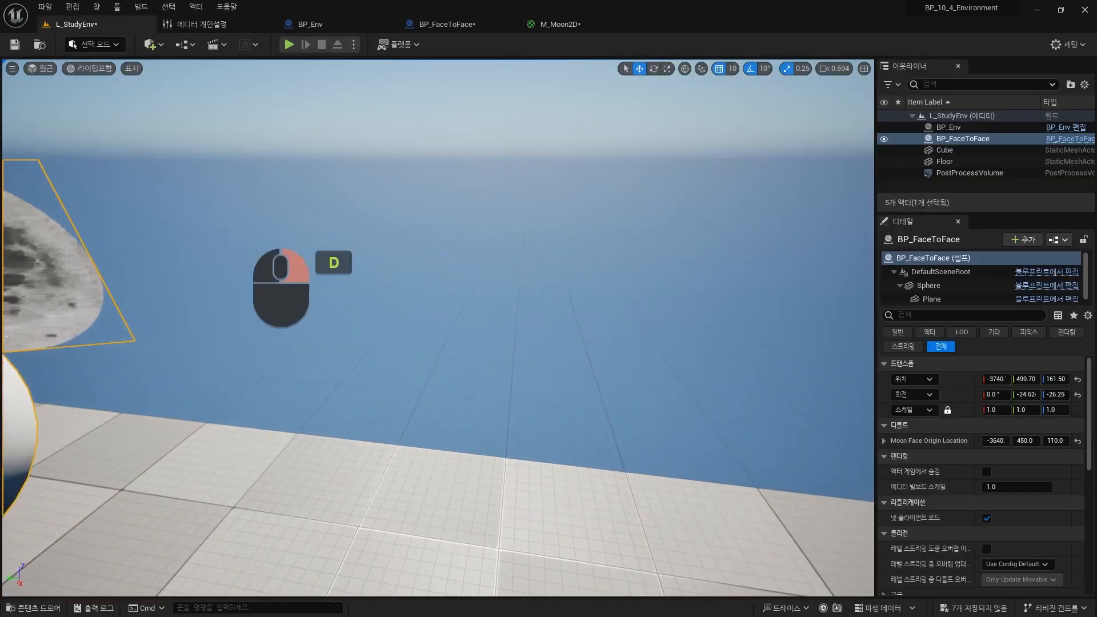
{"action": "left_click_drag", "start_coordinate": [317, 408], "coordinate": [565, 477]}
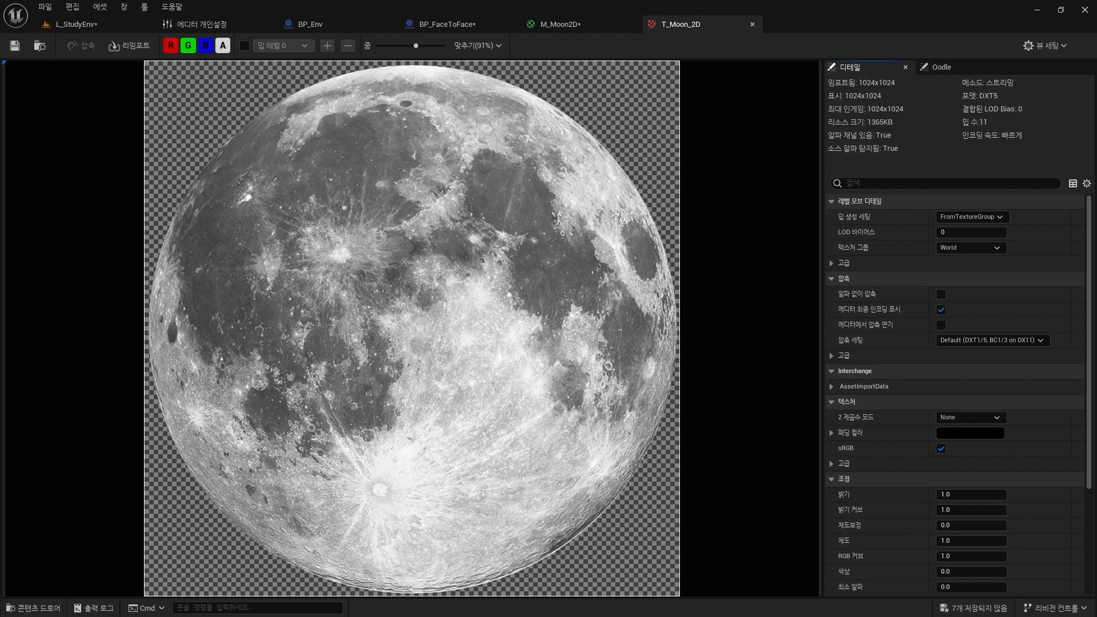
{"action": "left_click", "coordinate": [752, 24]}
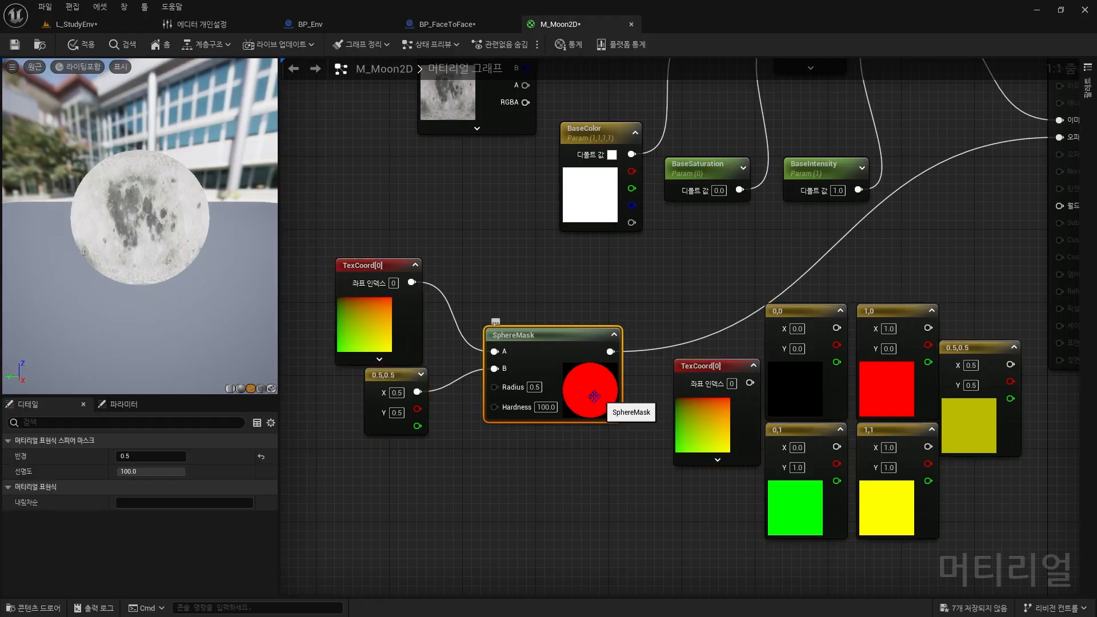
- Set the SphereMask Hardness to 10 in M_Moon2D
{"action": "scroll", "coordinate": [606, 393], "scroll_direction": "up", "scroll_amount": 4, "text": "ctrl"}
{"action": "left_click", "coordinate": [542, 429]}
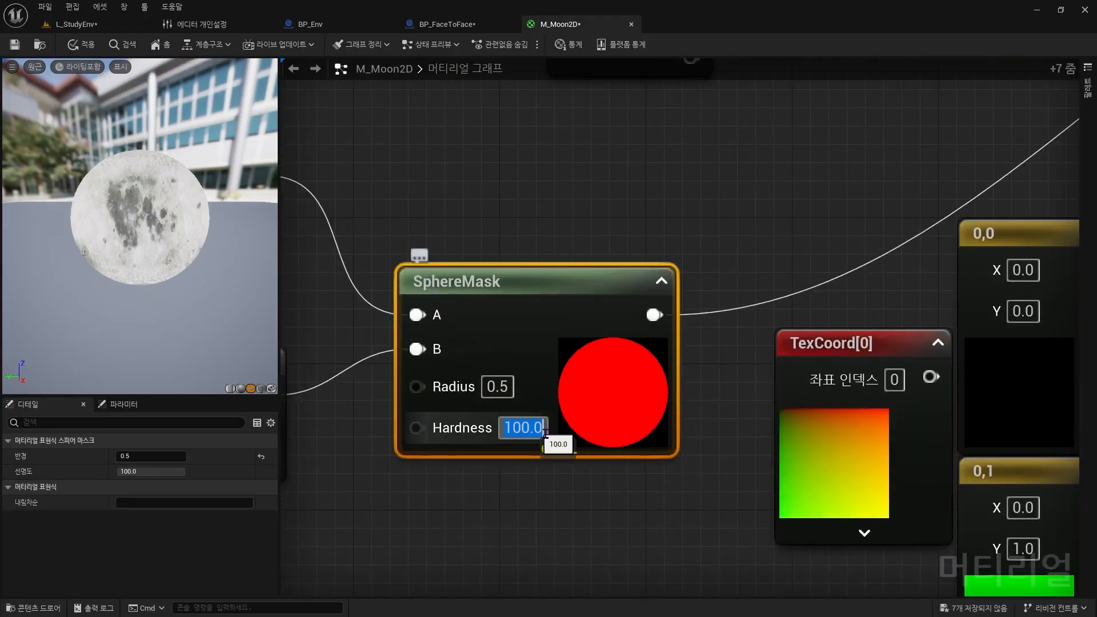
{"action": "type", "text": "10"}
{"action": "key", "text": "Return"}
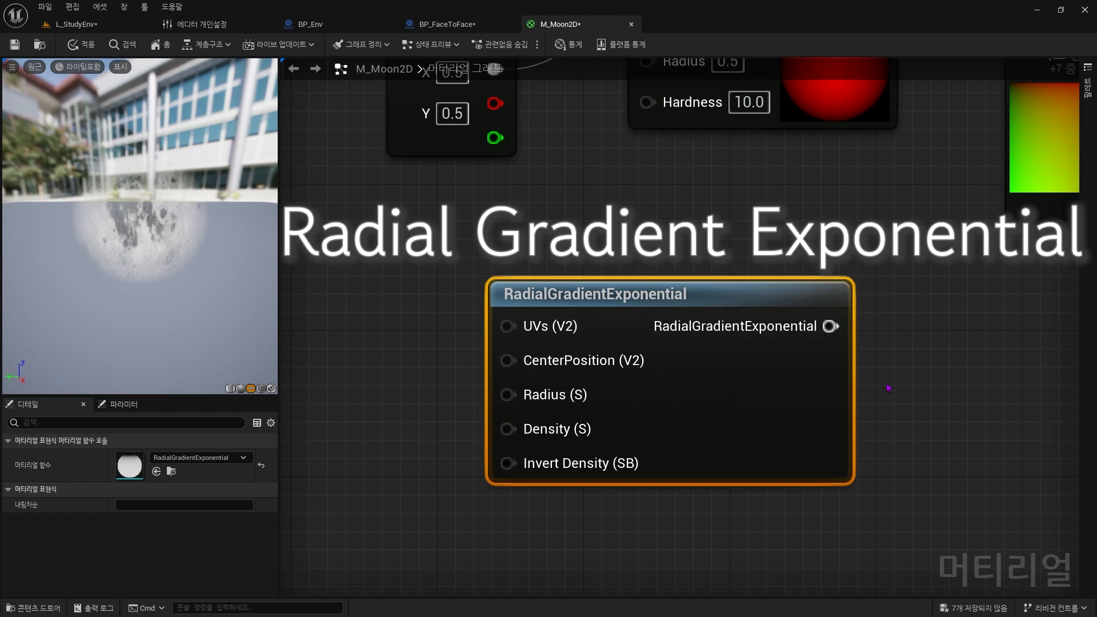
- Examine the RadialGradientExponential function, and start and stop previewing its node on the preview plane
{"action": "double_click", "coordinate": [748, 386]}
{"action": "scroll", "coordinate": [736, 424], "scroll_direction": "down", "scroll_amount": 6}
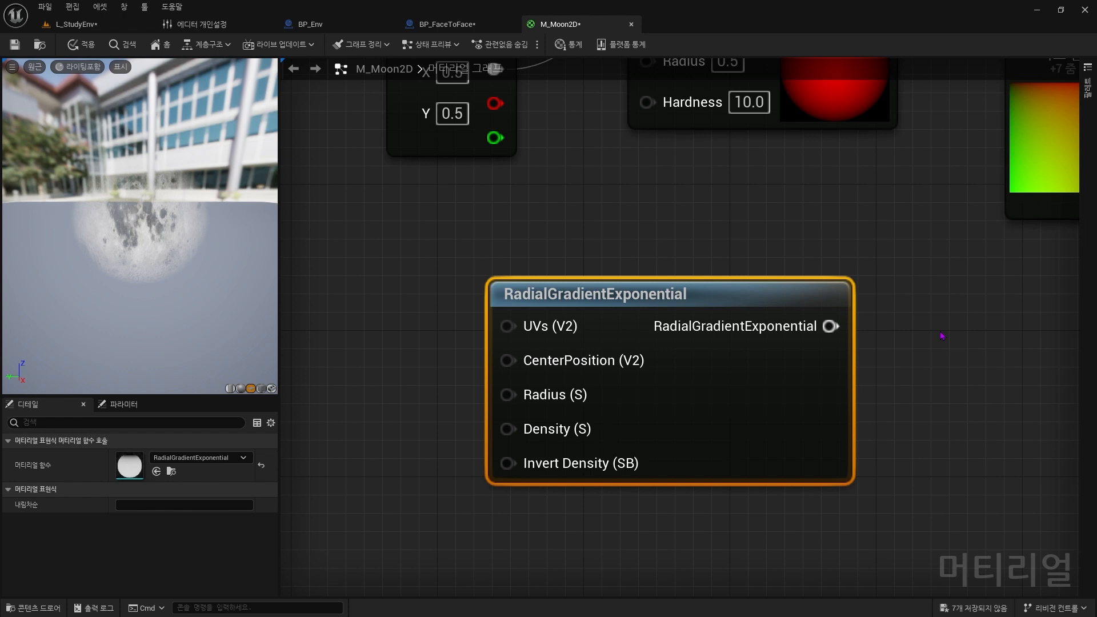
{"action": "right_click", "coordinate": [766, 380]}
{"action": "left_click", "coordinate": [840, 405]}
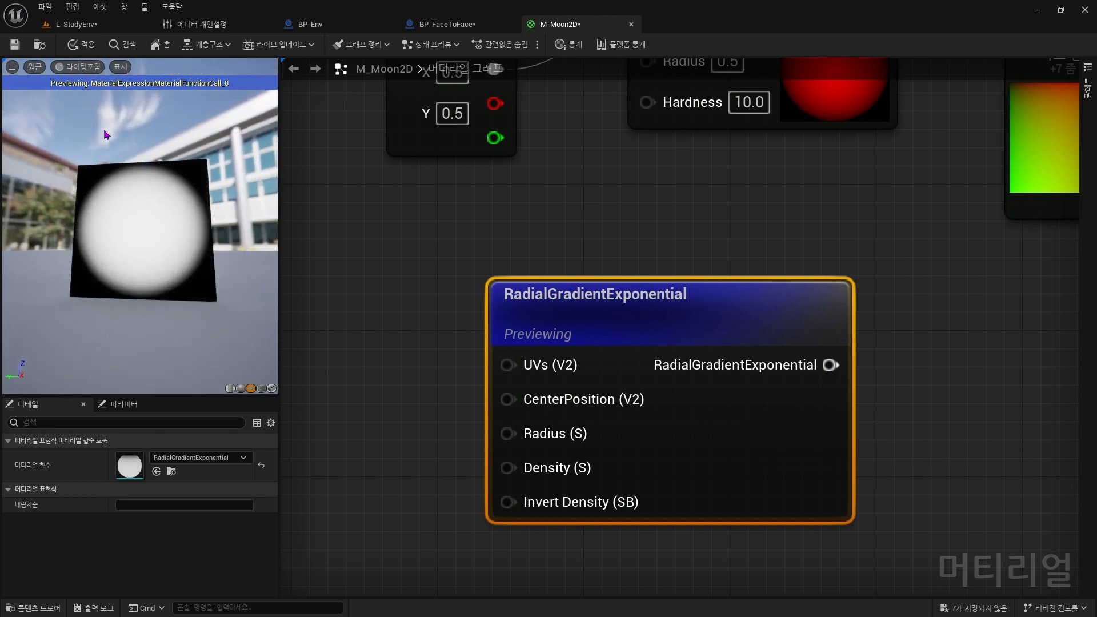
{"action": "right_click", "coordinate": [766, 439]}
{"action": "left_click", "coordinate": [855, 234]}
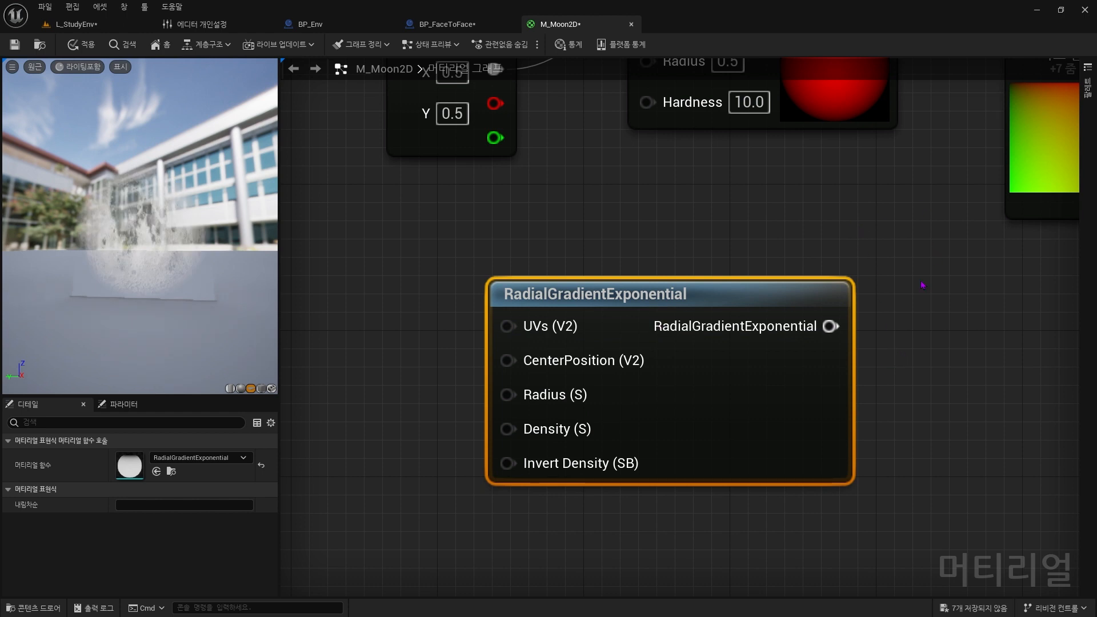
- Add a Multiply node with the RadialGradientExponential output connected to its A input, and expand its preview
{"action": "right_click_drag", "start_coordinate": [756, 283], "coordinate": [750, 121]}
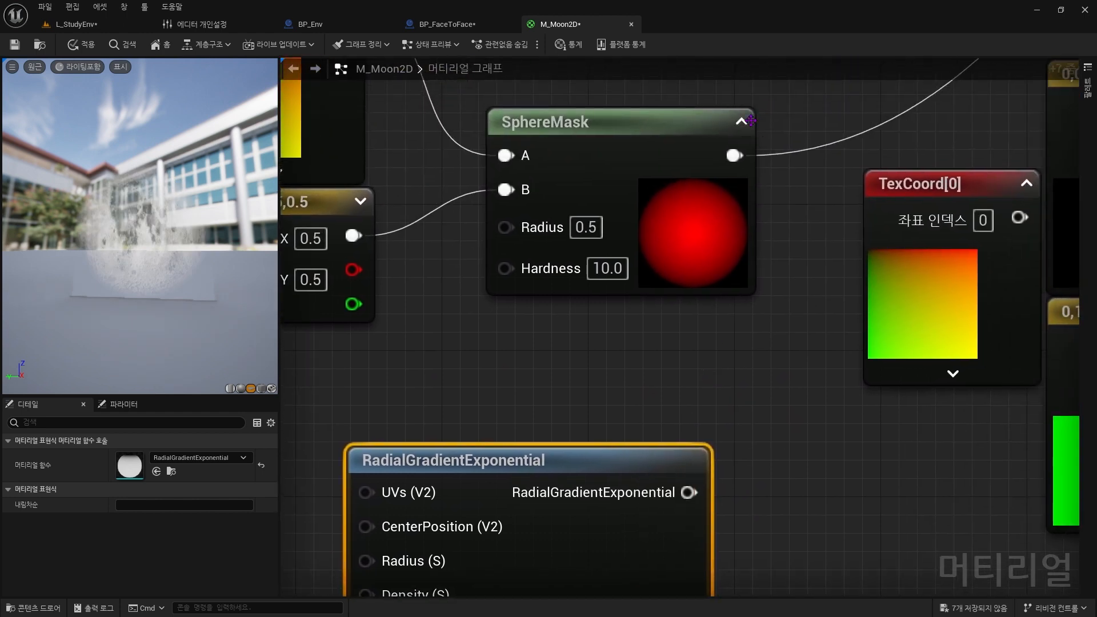
{"action": "left_click", "coordinate": [742, 121]}
{"action": "left_click", "coordinate": [661, 121]}
{"action": "right_click_drag", "start_coordinate": [740, 410], "coordinate": [661, 226]}
{"action": "left_click", "coordinate": [712, 293]}
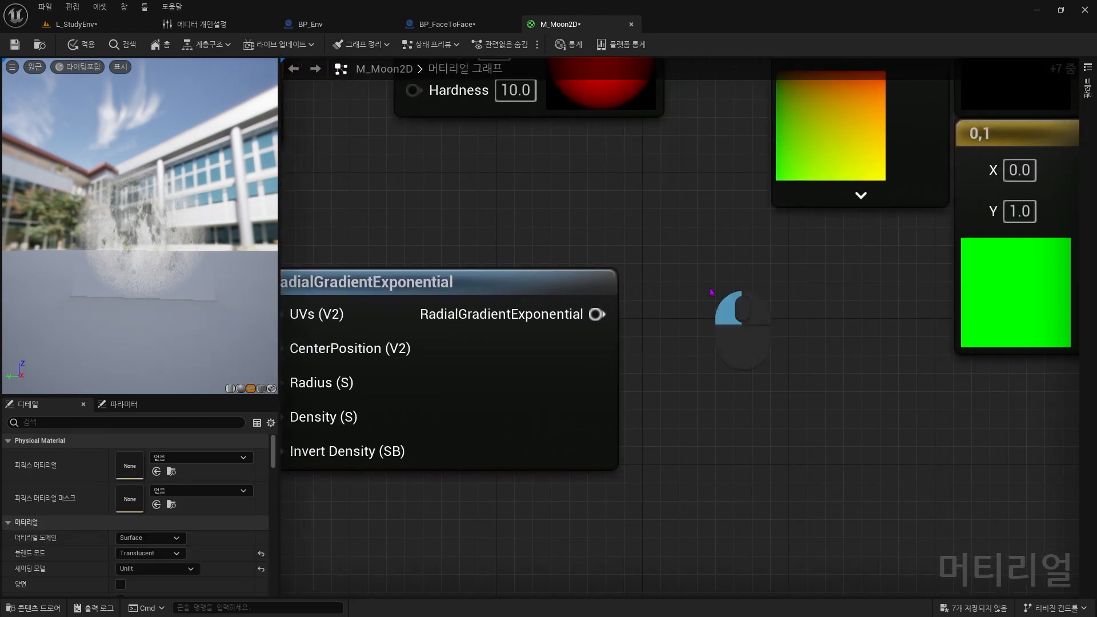
{"action": "left_click_drag", "start_coordinate": [597, 314], "coordinate": [742, 338]}
{"action": "left_click_drag", "start_coordinate": [801, 303], "coordinate": [751, 281]}
{"action": "left_click", "coordinate": [781, 279]}
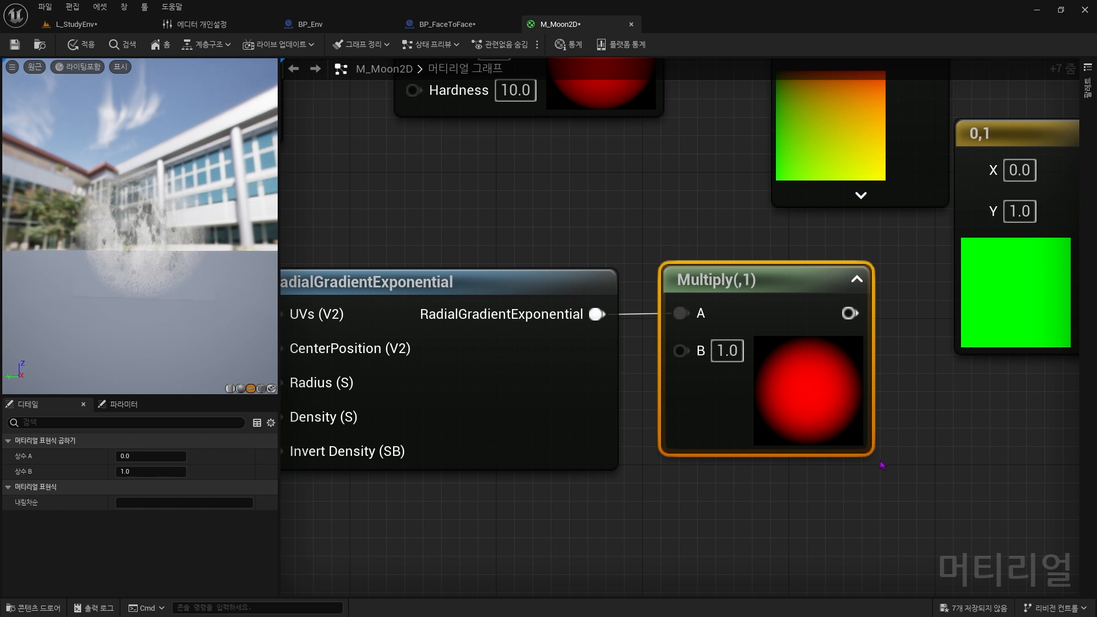
- Try setting the Multiply node's B value to 5
{"action": "left_click", "coordinate": [735, 356]}
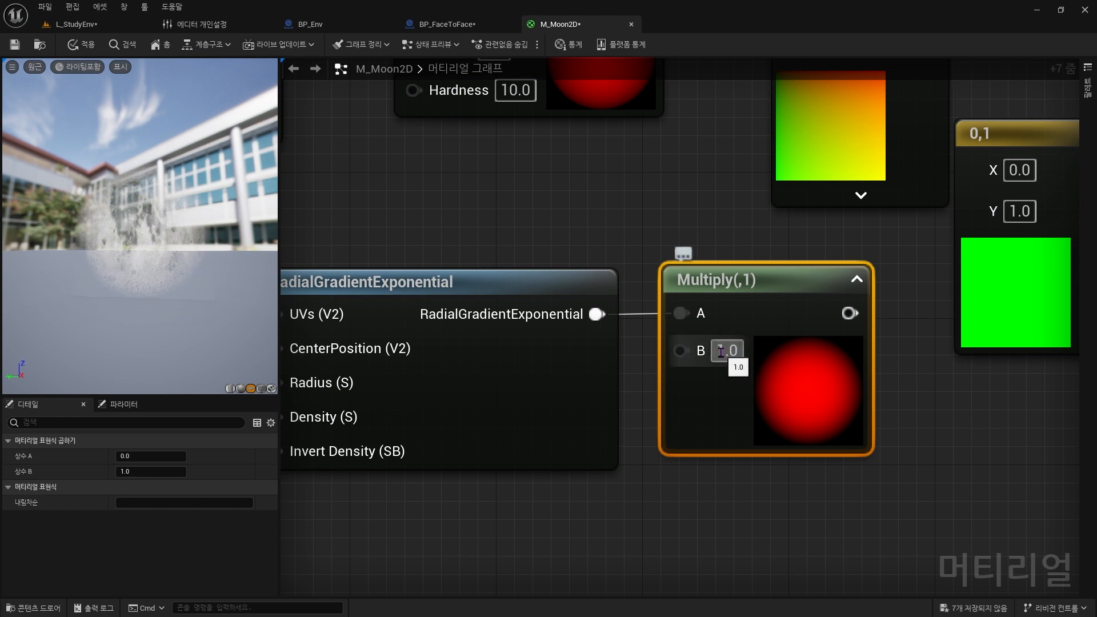
{"action": "type", "text": "5"}
{"action": "key", "text": "Return"}
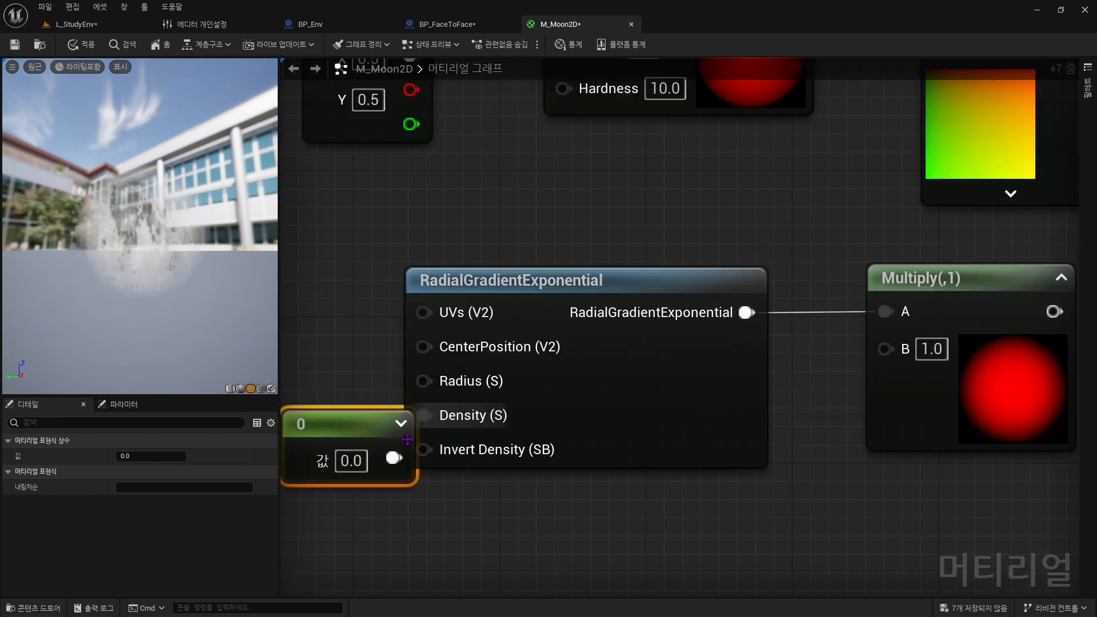
- Set the constant beside the RadialGradientExponential Density input to 10, and collapse and expand the Multiply preview
{"action": "left_click", "coordinate": [360, 459]}
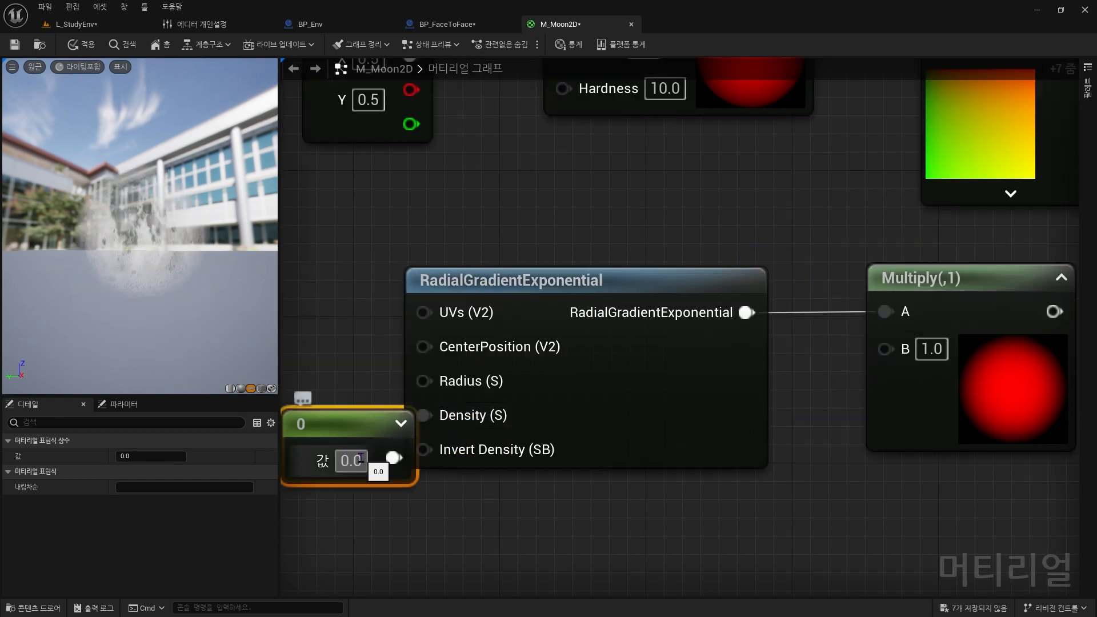
{"action": "type", "text": "10"}
{"action": "key", "text": "Return"}
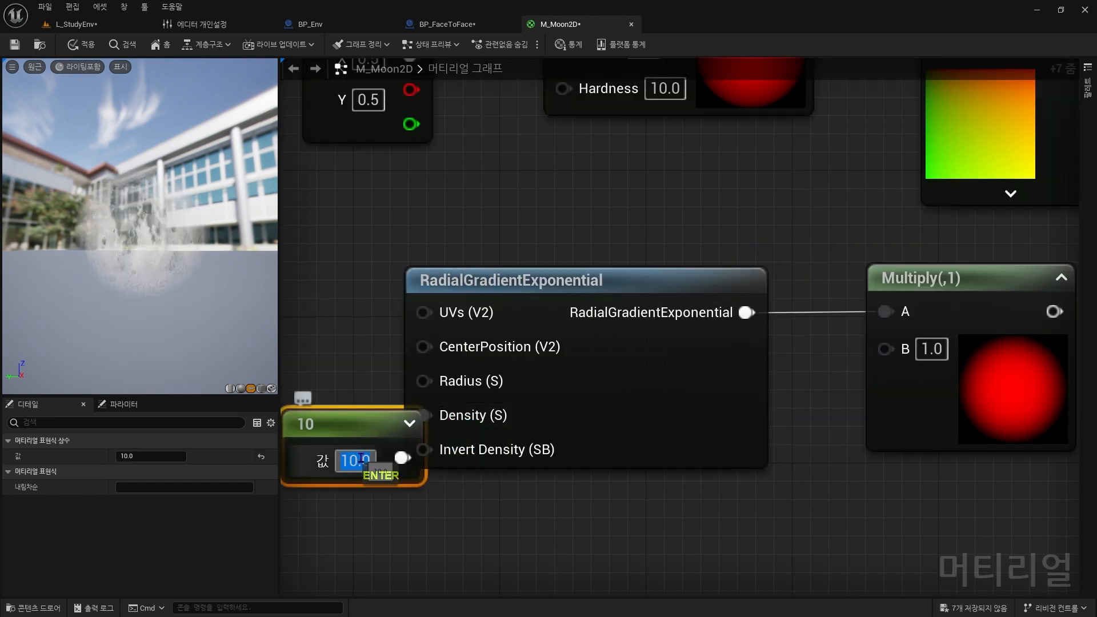
{"action": "left_click", "coordinate": [1061, 277]}
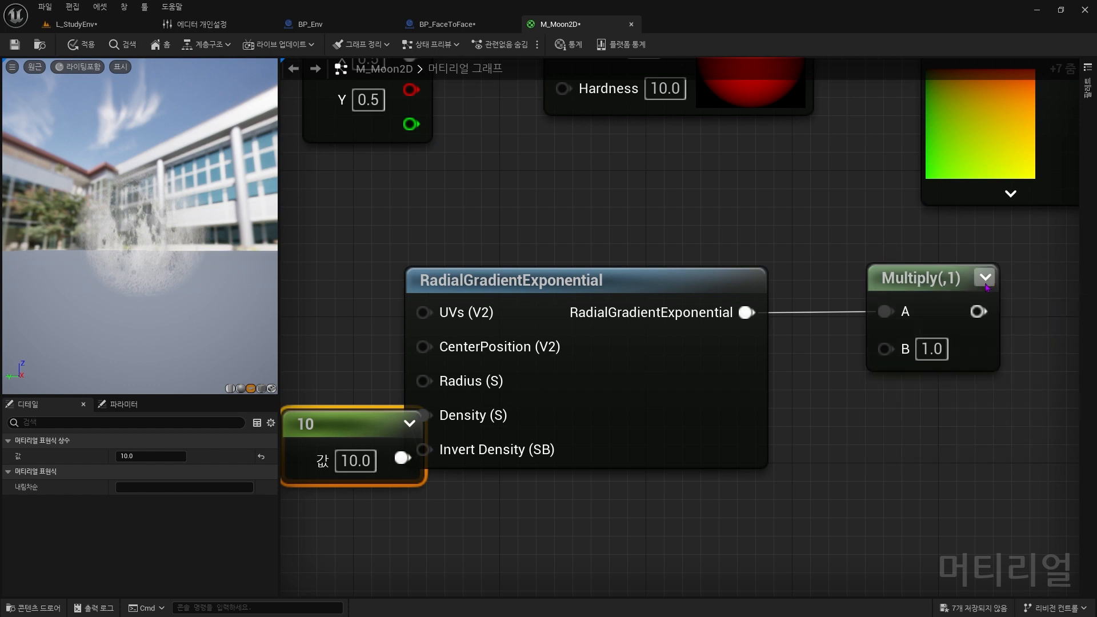
{"action": "left_click", "coordinate": [989, 278]}
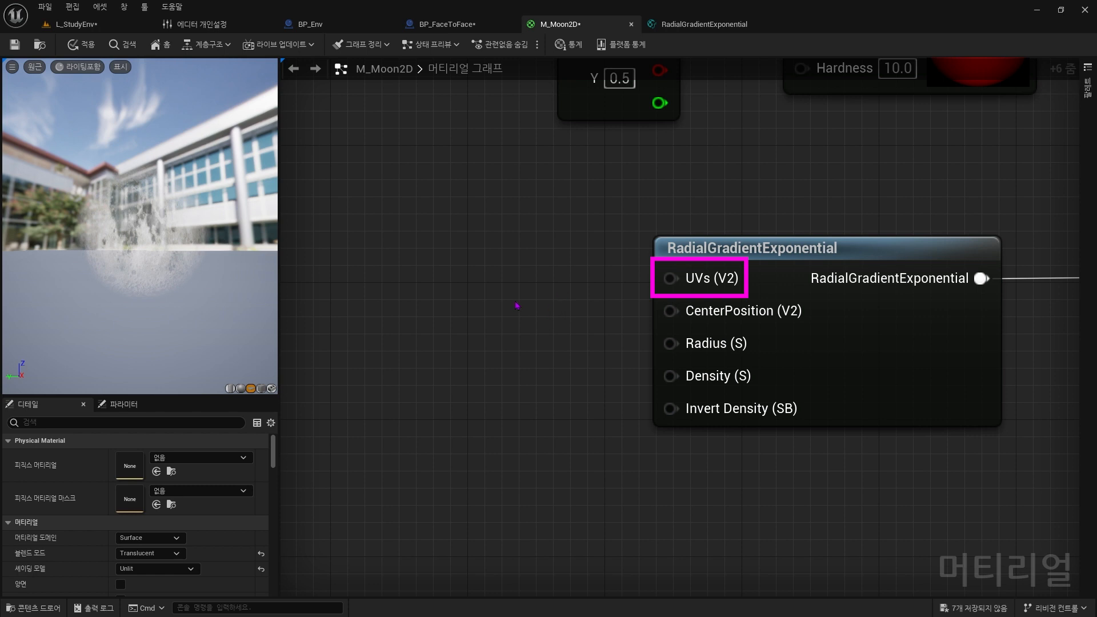
- Add a TexCoord node and connect it to the UVs input of RadialGradientExponential
{"action": "right_click", "coordinate": [409, 260]}
{"action": "type", "text": "texx"}
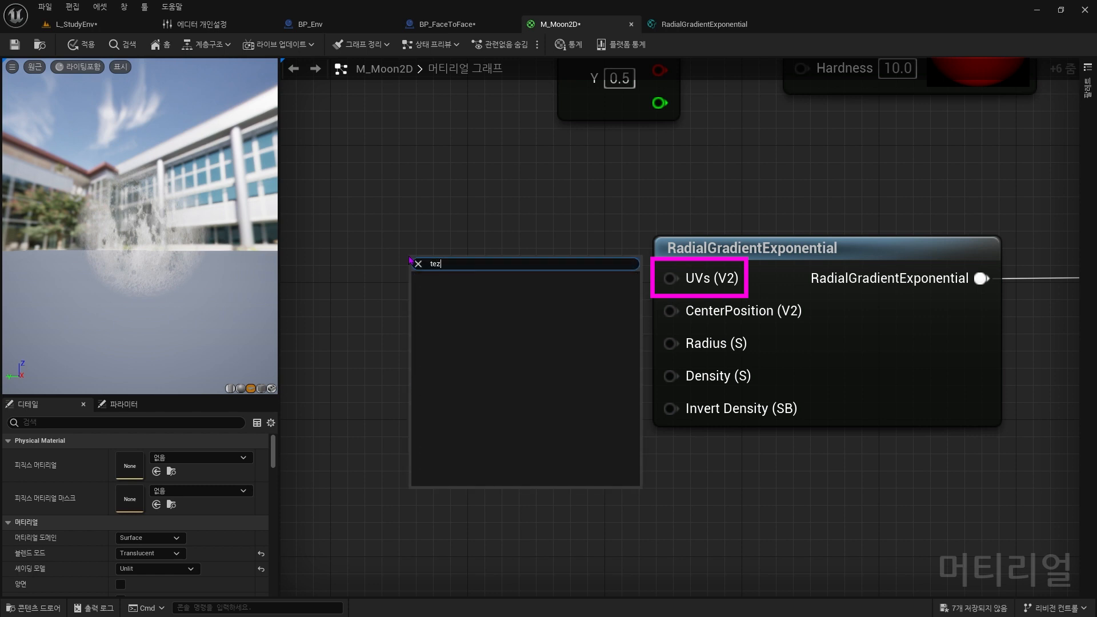
{"action": "key", "text": "BackSpace"}
{"action": "key", "text": "Return"}
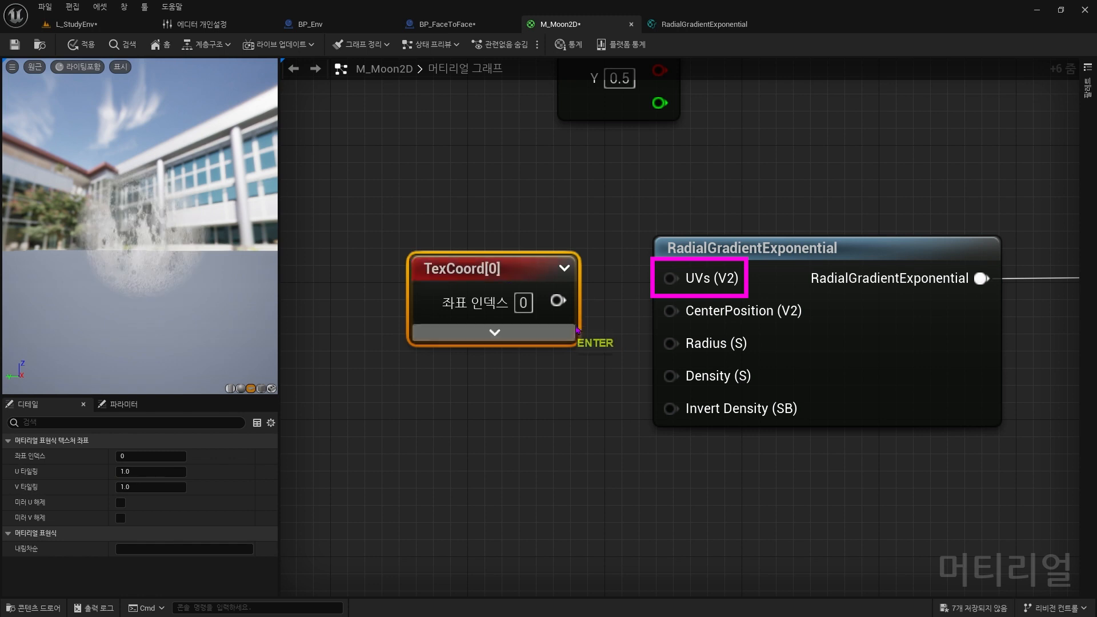
{"action": "left_click_drag", "start_coordinate": [558, 300], "coordinate": [506, 223]}
{"action": "left_click", "coordinate": [573, 372]}
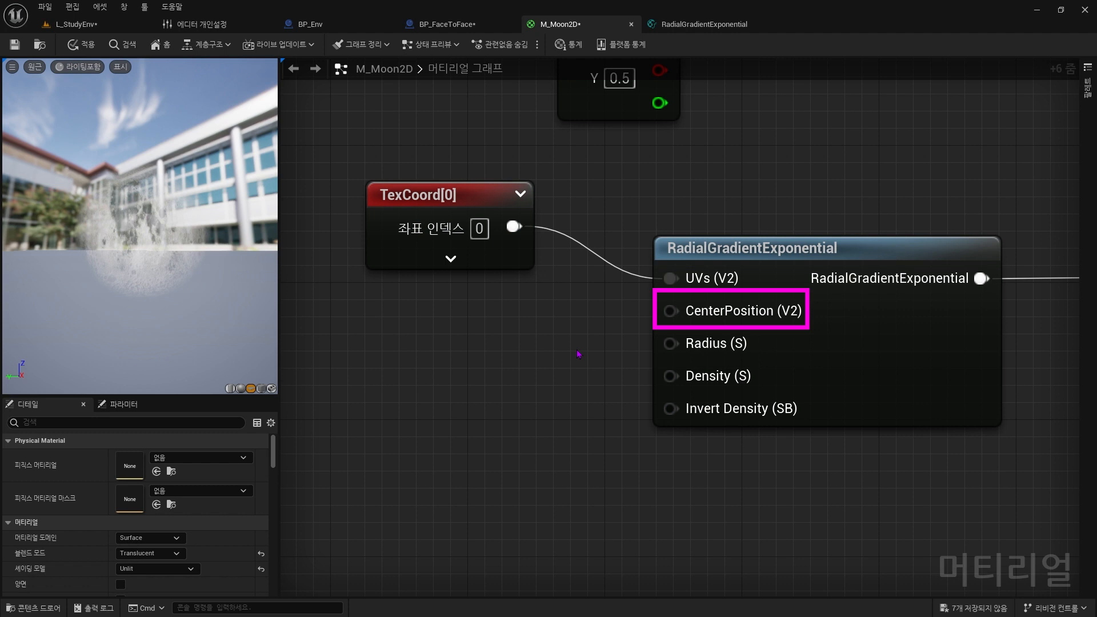
- Add a two-component constant vector below the TexCoord node and set its X and Y to 0.5
{"action": "key", "text": "2"}
{"action": "left_click", "coordinate": [457, 327]}
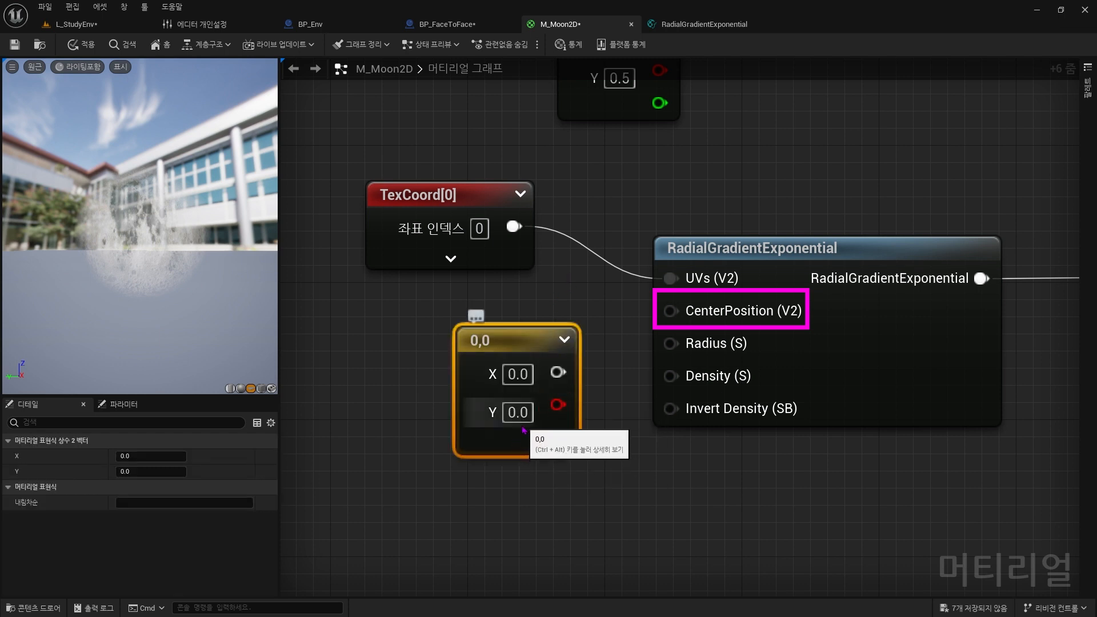
{"action": "left_click", "coordinate": [516, 378]}
{"action": "key", "text": "ctrl+a"}
{"action": "type", "text": "0.5"}
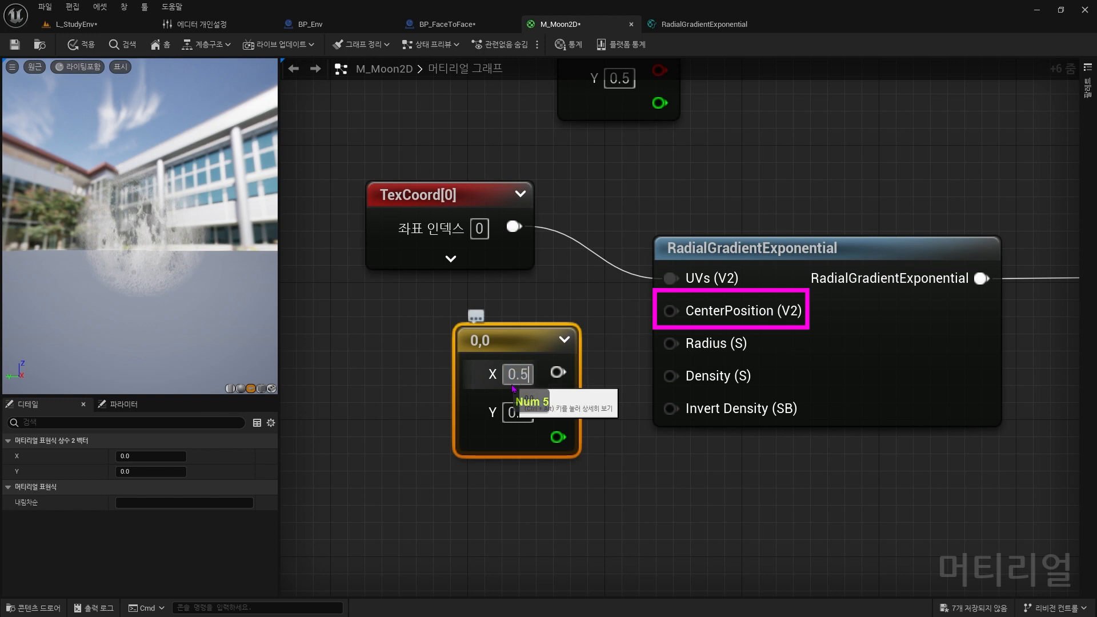
{"action": "key", "text": "Tab"}
{"action": "type", "text": "0.5"}
{"action": "key", "text": "Return"}
{"action": "left_click", "coordinate": [582, 306]}
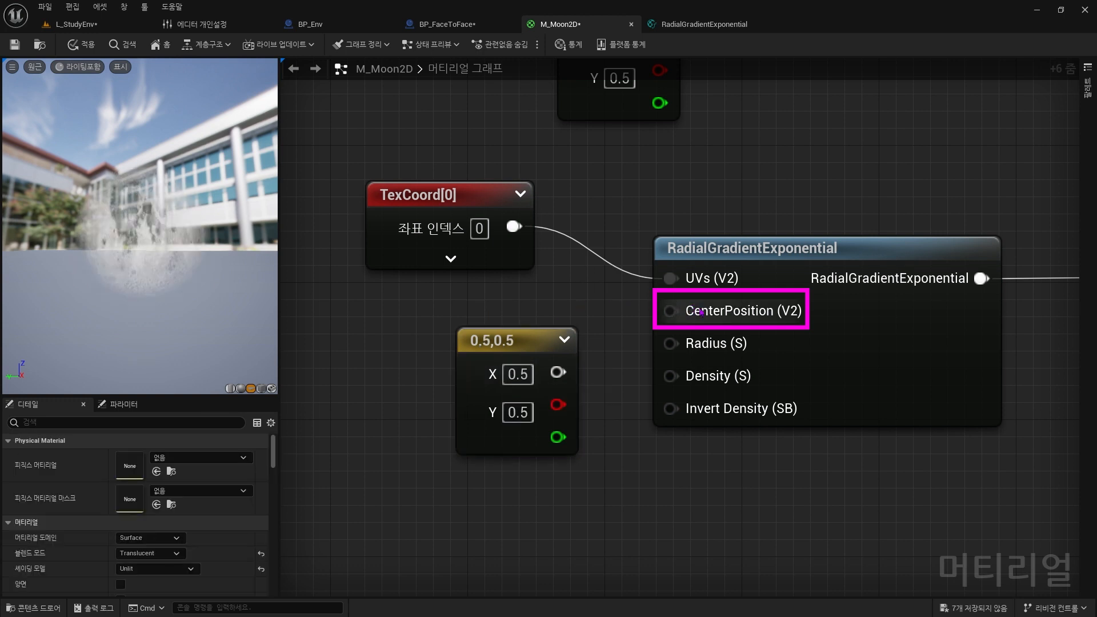
- Disconnect the TexCoord from the UVs input, and check the defaults of the remaining RadialGradientExponential inputs
{"action": "mouse_move", "coordinate": [701, 312]}
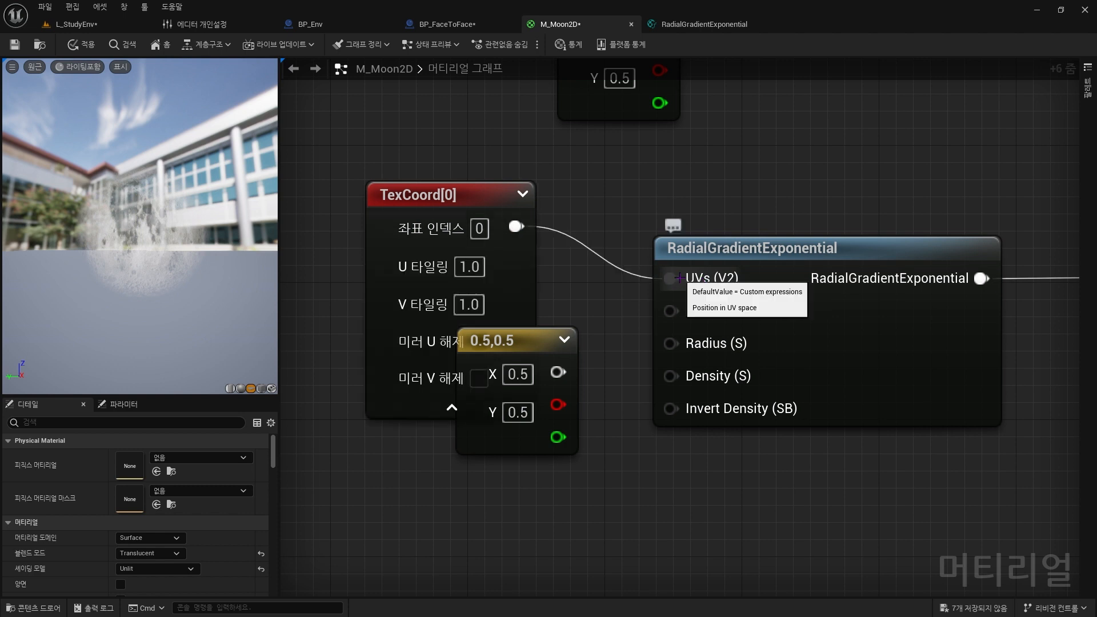
{"action": "left_click", "coordinate": [451, 408]}
{"action": "left_click", "coordinate": [671, 279], "text": "alt"}
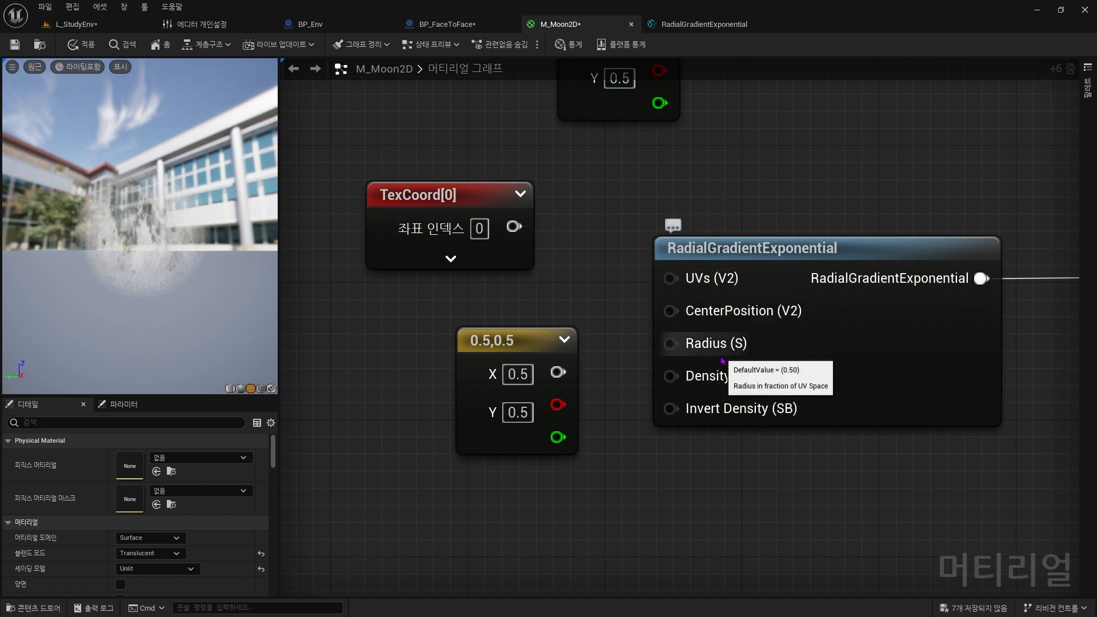
{"action": "mouse_move", "coordinate": [713, 382]}
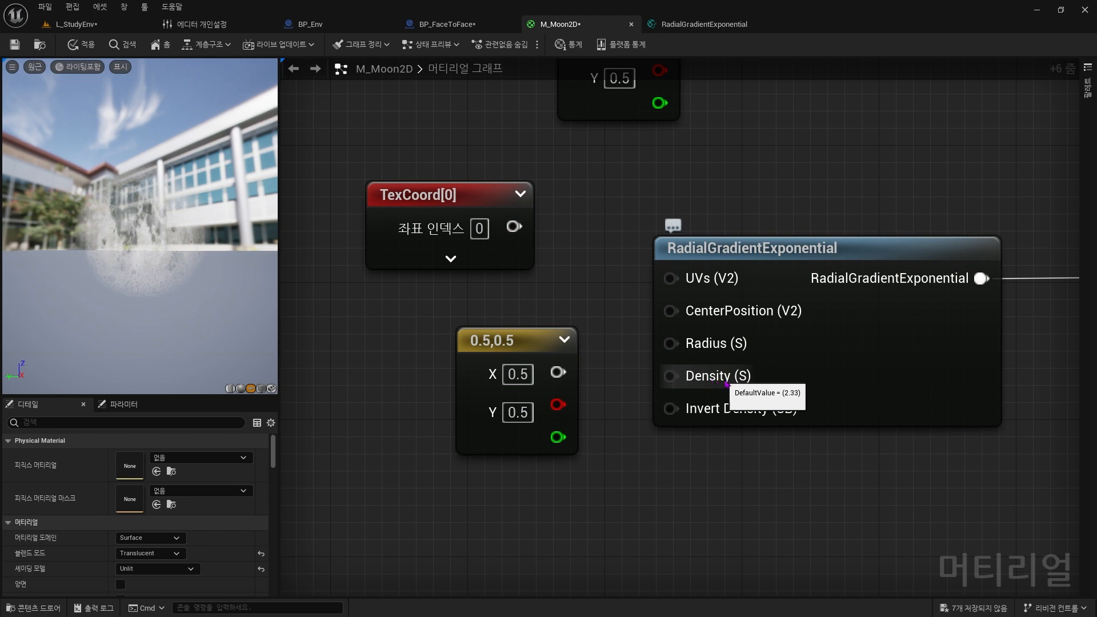
{"action": "mouse_move", "coordinate": [748, 410]}
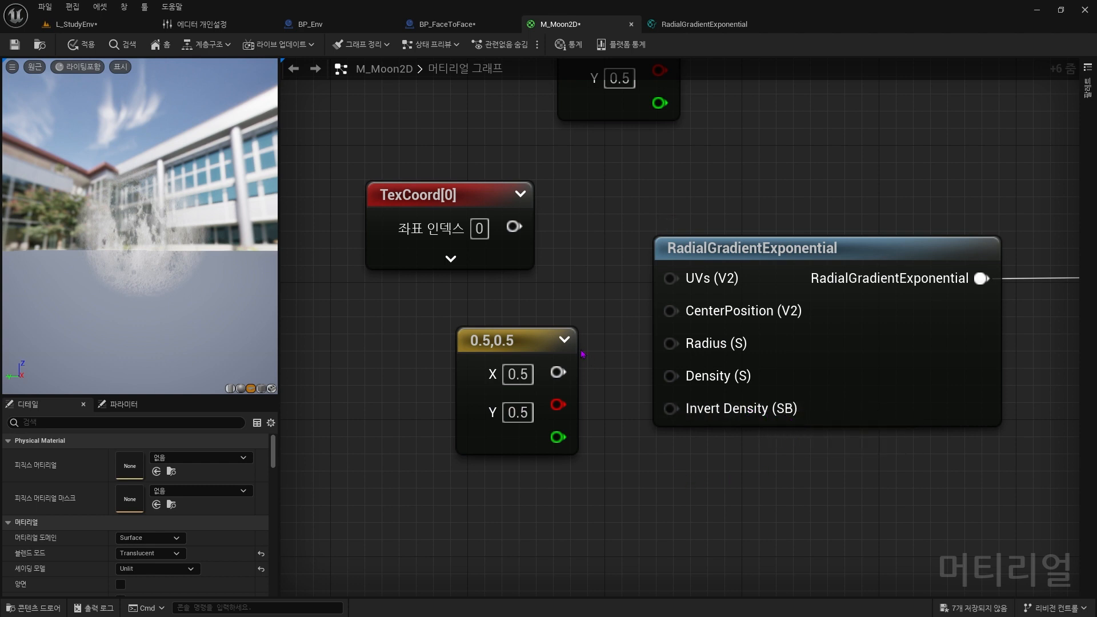
- Add a Static Bool node connected to Invert Density, try it as True, and set it back to False
{"action": "left_click_drag", "start_coordinate": [548, 340], "coordinate": [438, 292]}
{"action": "right_click", "coordinate": [474, 470]}
{"action": "type", "text": "st"}
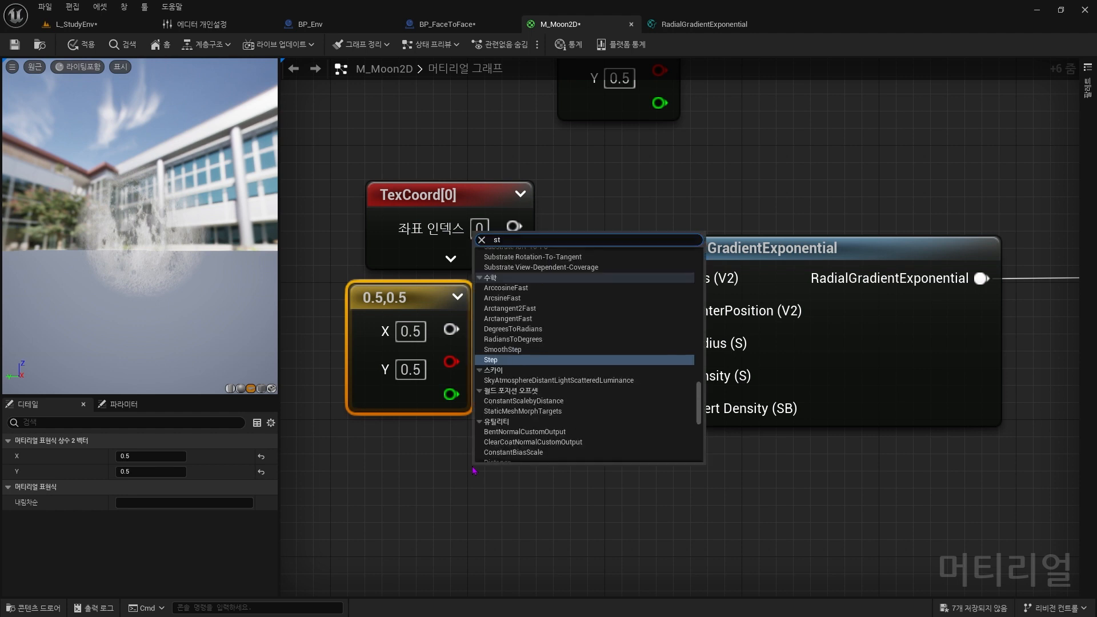
{"action": "type", "text": "atic"}
{"action": "key", "text": "Return"}
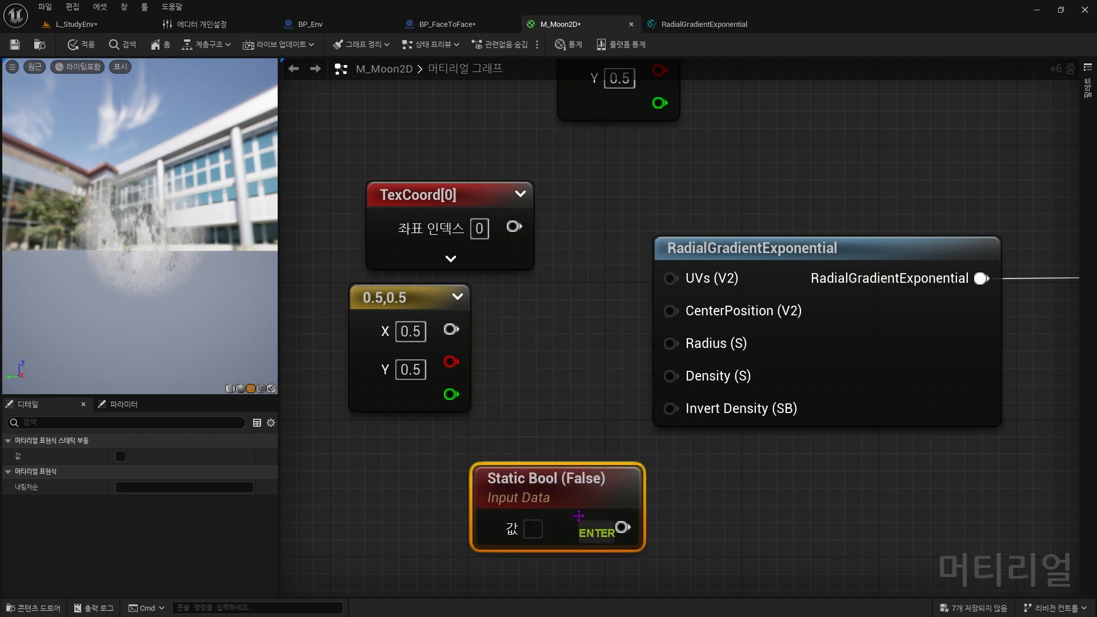
{"action": "left_click_drag", "start_coordinate": [623, 527], "coordinate": [671, 408]}
{"action": "left_click", "coordinate": [533, 530]}
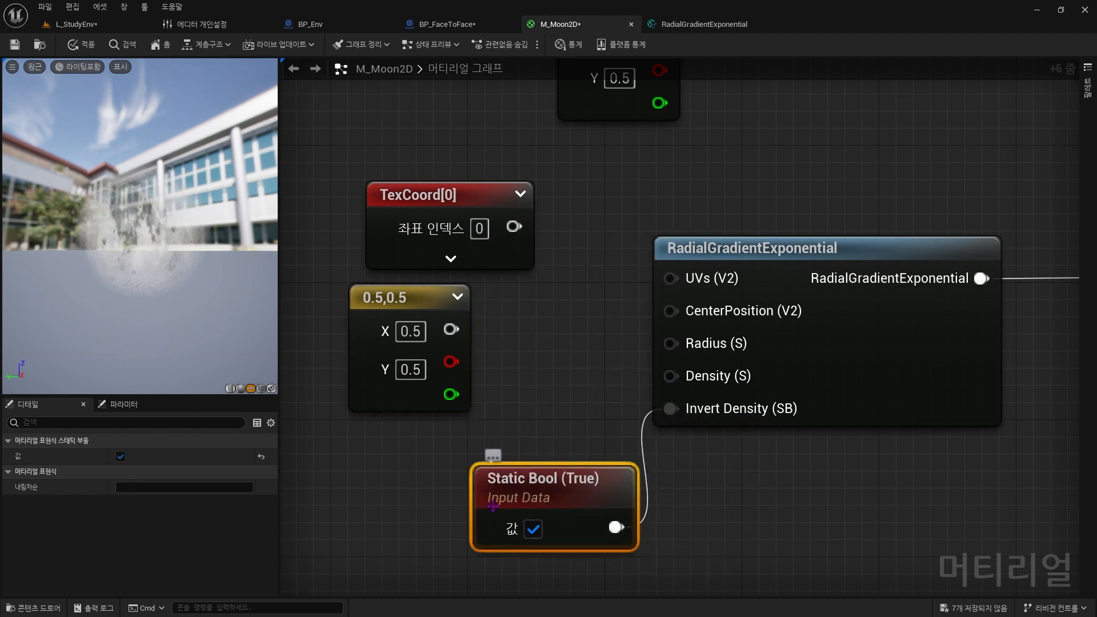
{"action": "left_click", "coordinate": [533, 529]}
- Preview RadialGradientExponential while switching the Static Bool between True and False, and delete the Static Bool node
{"action": "right_click", "coordinate": [806, 285]}
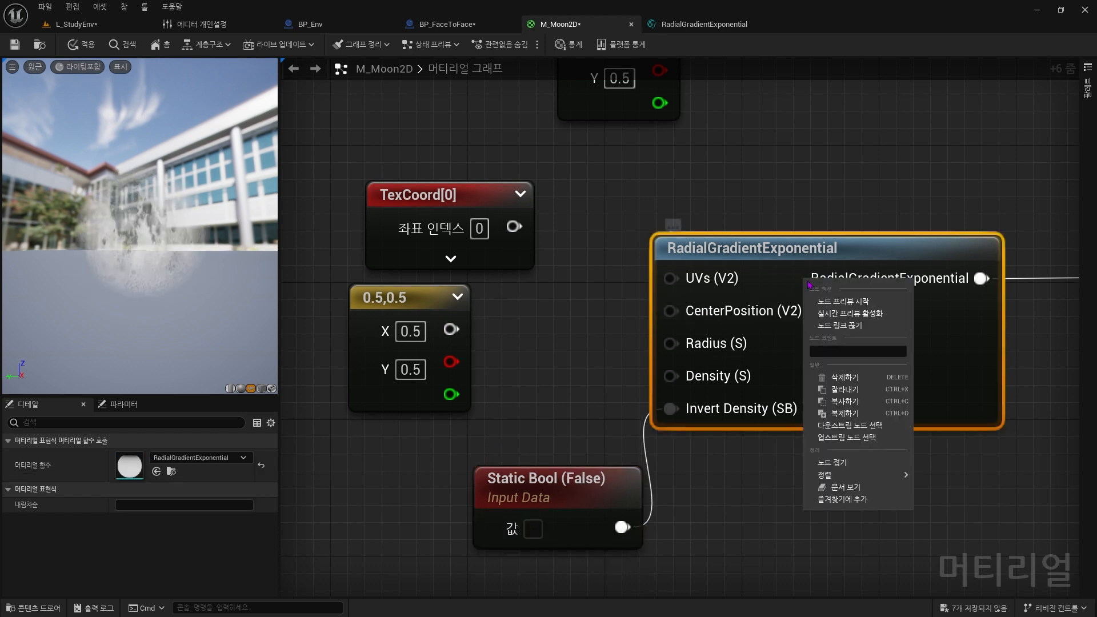
{"action": "left_click", "coordinate": [901, 303]}
{"action": "left_click", "coordinate": [533, 529]}
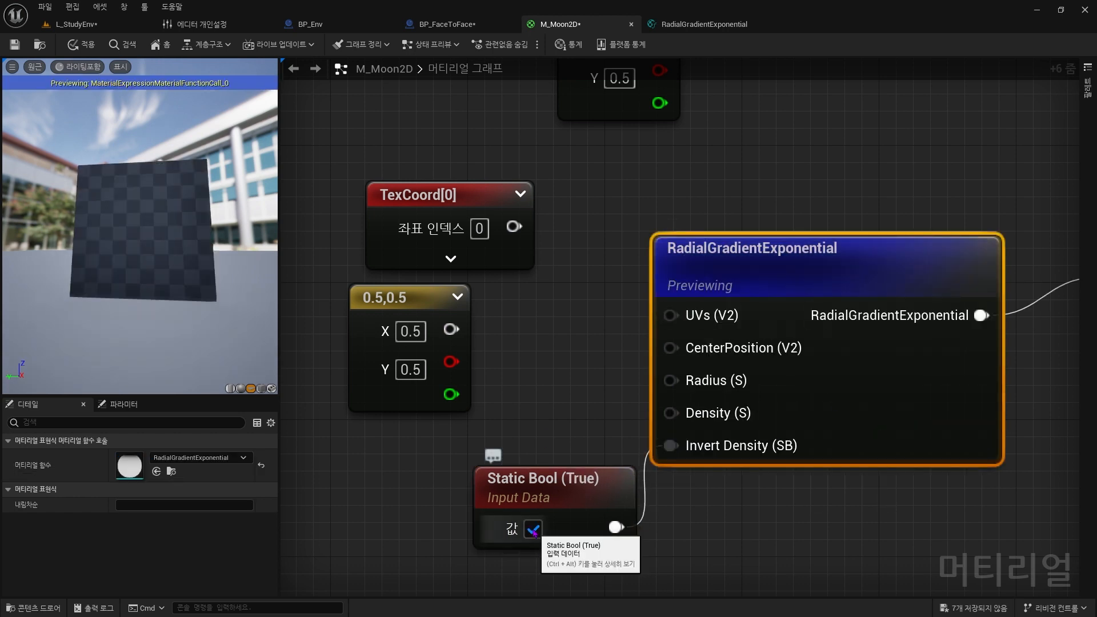
{"action": "left_click", "coordinate": [534, 529]}
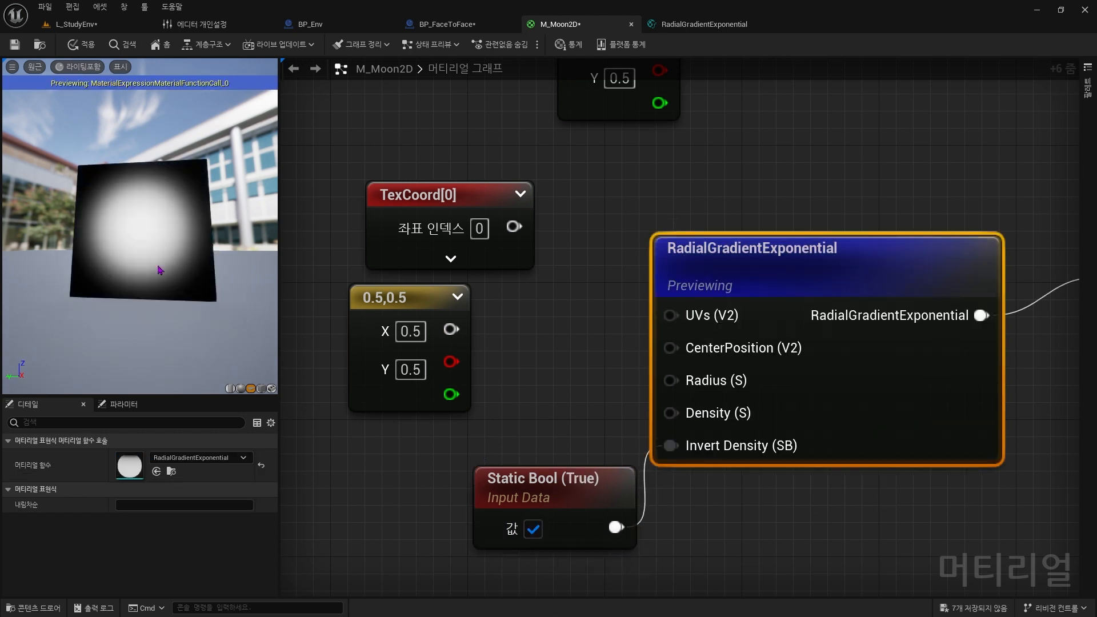
{"action": "left_click", "coordinate": [540, 534]}
{"action": "left_click", "coordinate": [542, 536]}
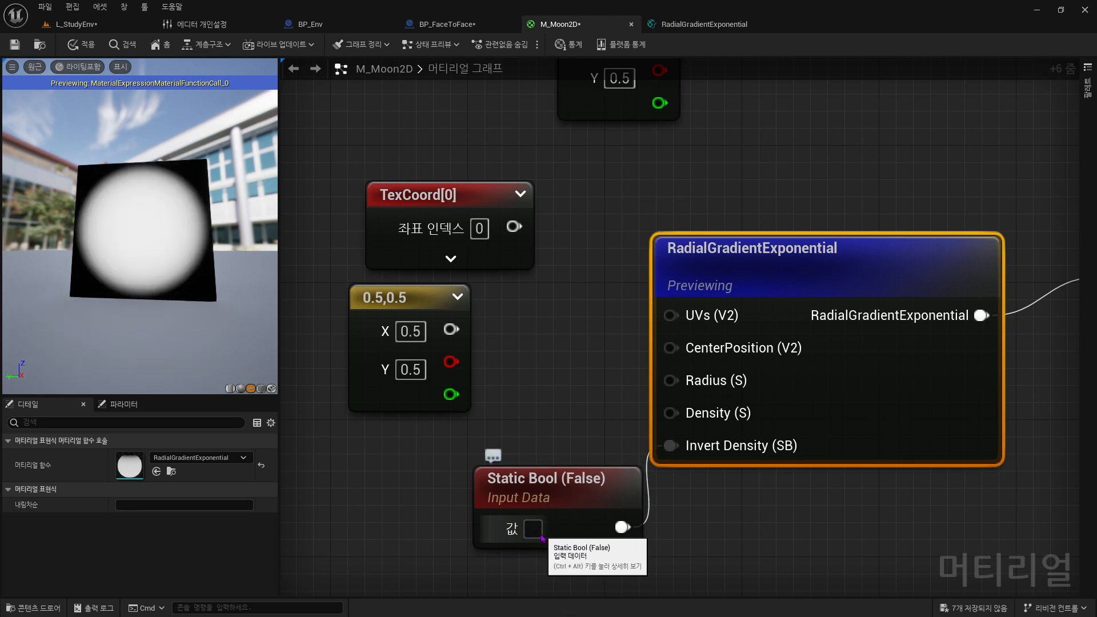
{"action": "left_click", "coordinate": [541, 536]}
{"action": "left_click", "coordinate": [542, 536]}
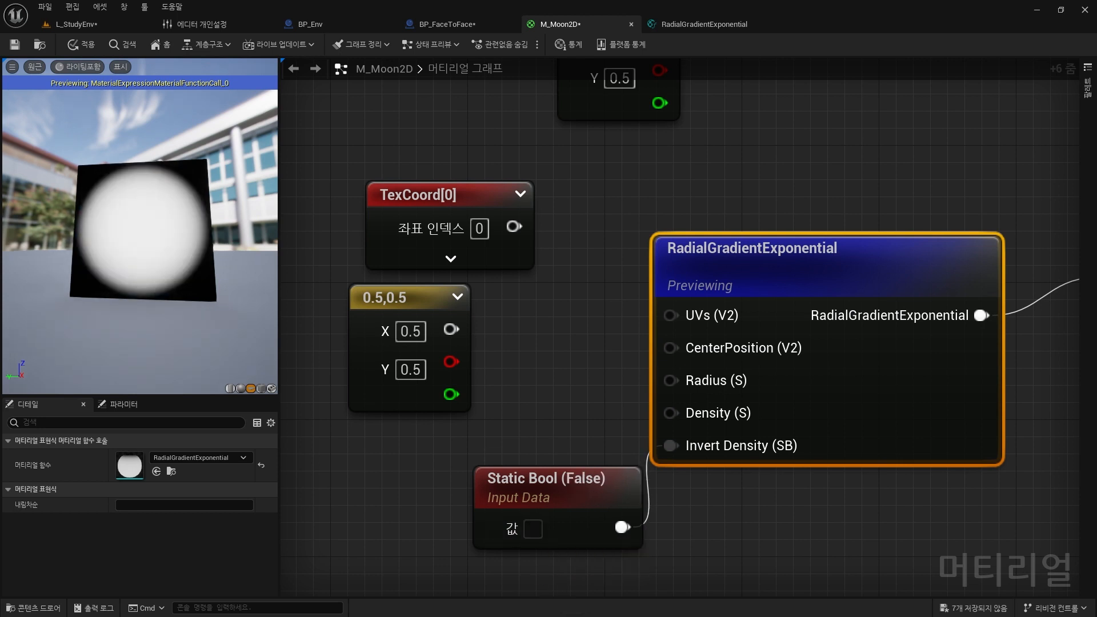
{"action": "key", "text": "Delete"}
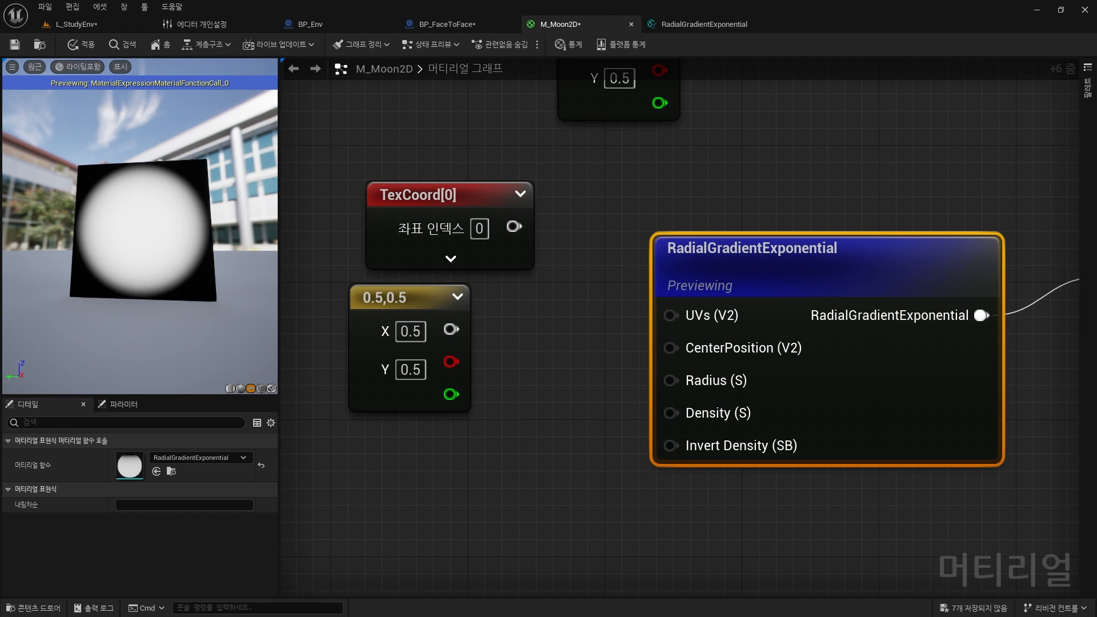
- Move RadialGradientExponential away from the Multiply node and add a 1-x node connected to its output
{"action": "right_click_drag", "start_coordinate": [780, 345], "coordinate": [657, 397]}
{"action": "left_click", "coordinate": [658, 397]}
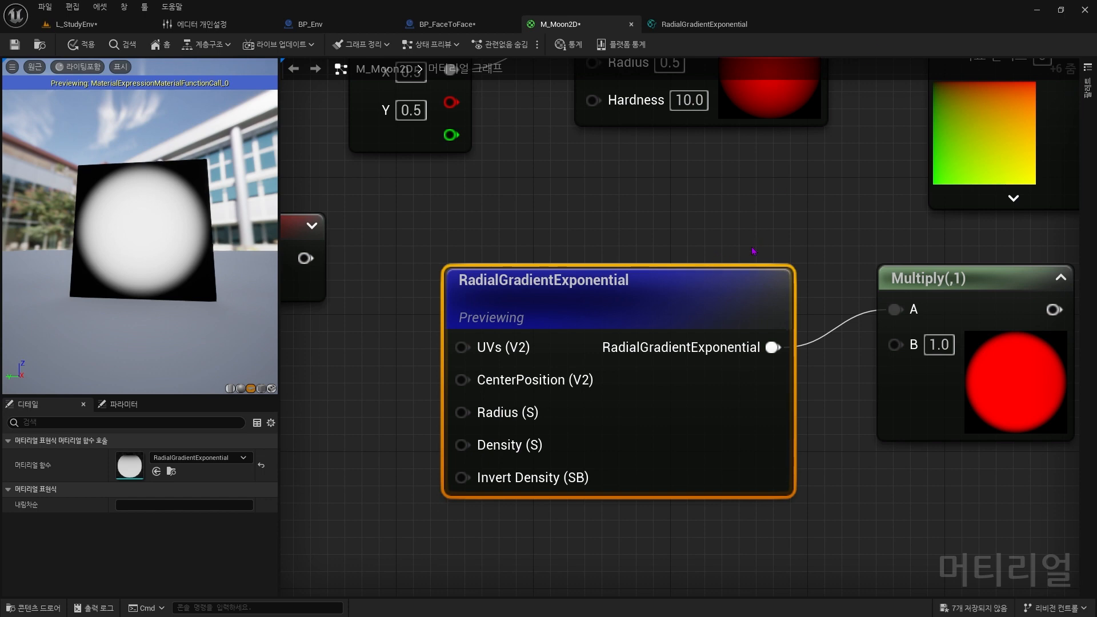
{"action": "left_click_drag", "start_coordinate": [731, 286], "coordinate": [512, 298]}
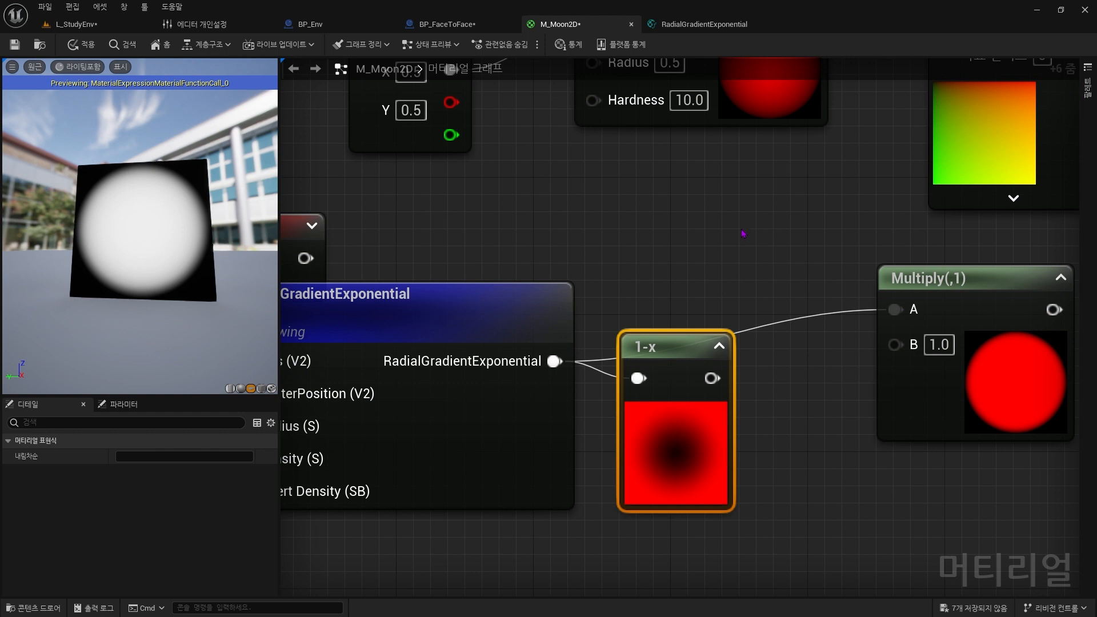
- Examine the SphereMask node and the wiring into the M_Moon2D opacity input
{"action": "right_click_drag", "start_coordinate": [742, 234], "coordinate": [595, 452]}
{"action": "left_click_drag", "start_coordinate": [647, 382], "coordinate": [398, 240]}
{"action": "right_click_drag", "start_coordinate": [607, 421], "coordinate": [640, 135]}
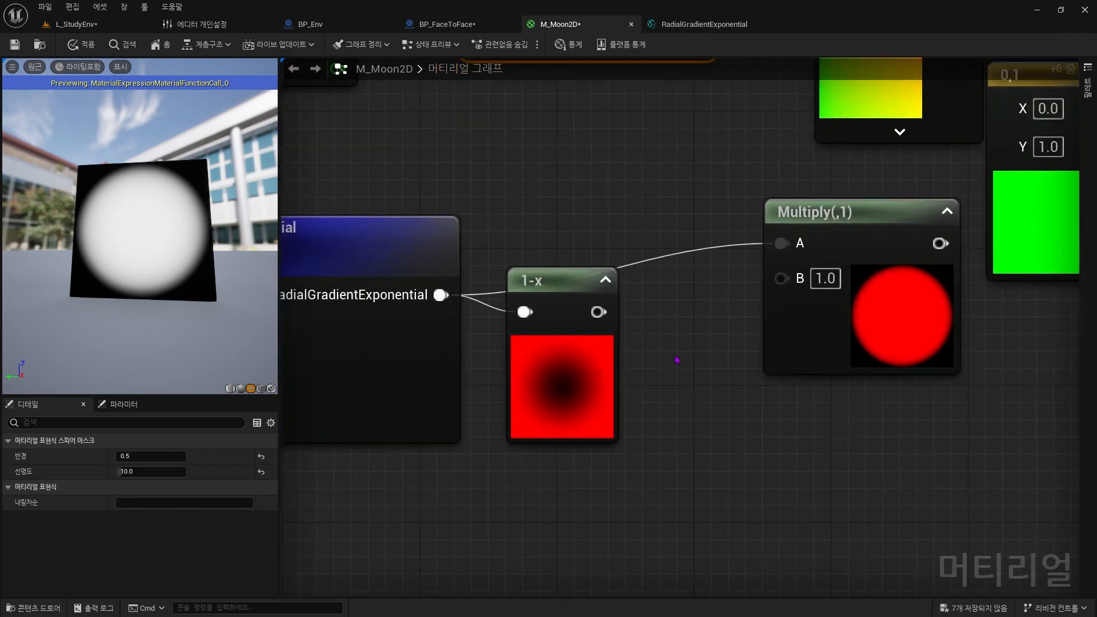
{"action": "right_click_drag", "start_coordinate": [789, 85], "coordinate": [286, 538]}
{"action": "right_click_drag", "start_coordinate": [971, 69], "coordinate": [595, 422]}
{"action": "left_click", "coordinate": [595, 422]}
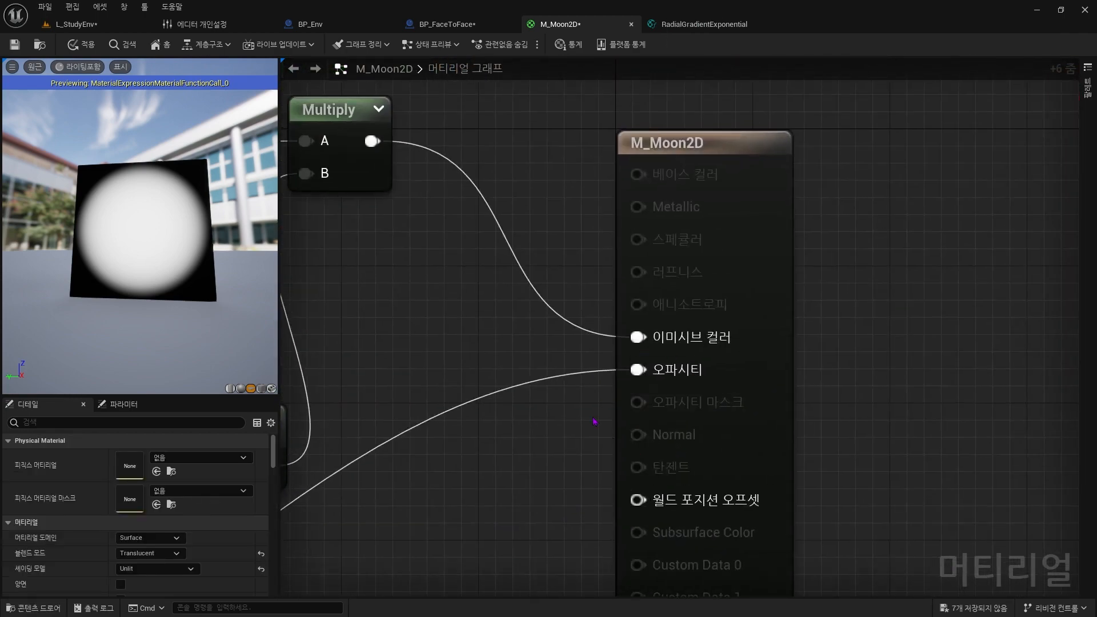
{"action": "right_click_drag", "start_coordinate": [358, 574], "coordinate": [915, 63]}
{"action": "right_click_drag", "start_coordinate": [294, 526], "coordinate": [1069, 181]}
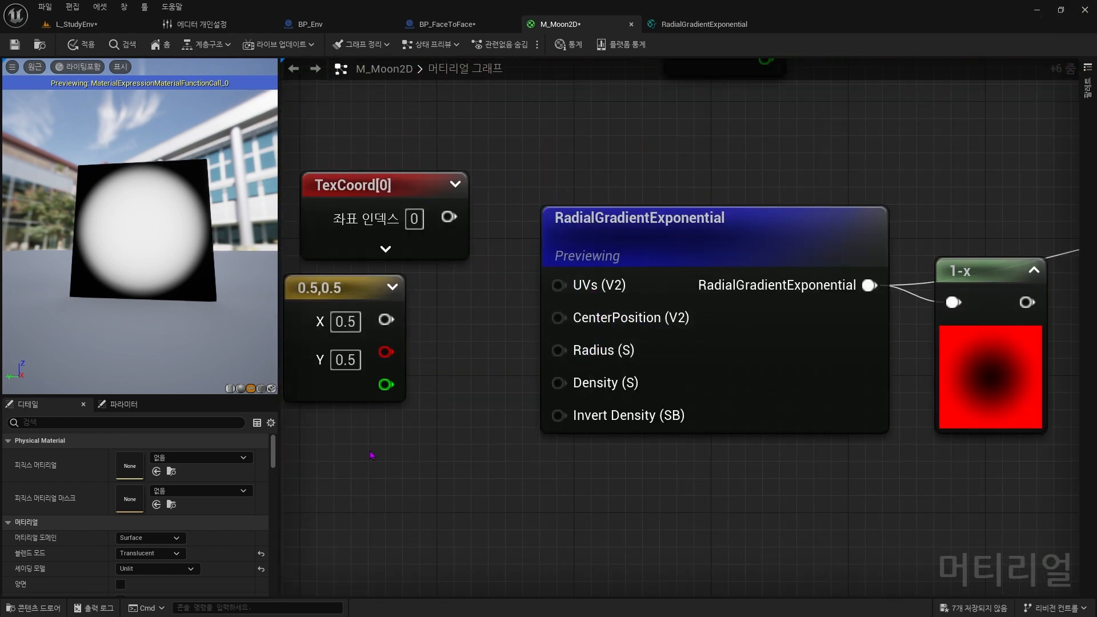
- Add a constant of 0.52 connected to the Radius input of RadialGradientExponential
{"action": "key", "text": "s"}
{"action": "left_click", "coordinate": [337, 447]}
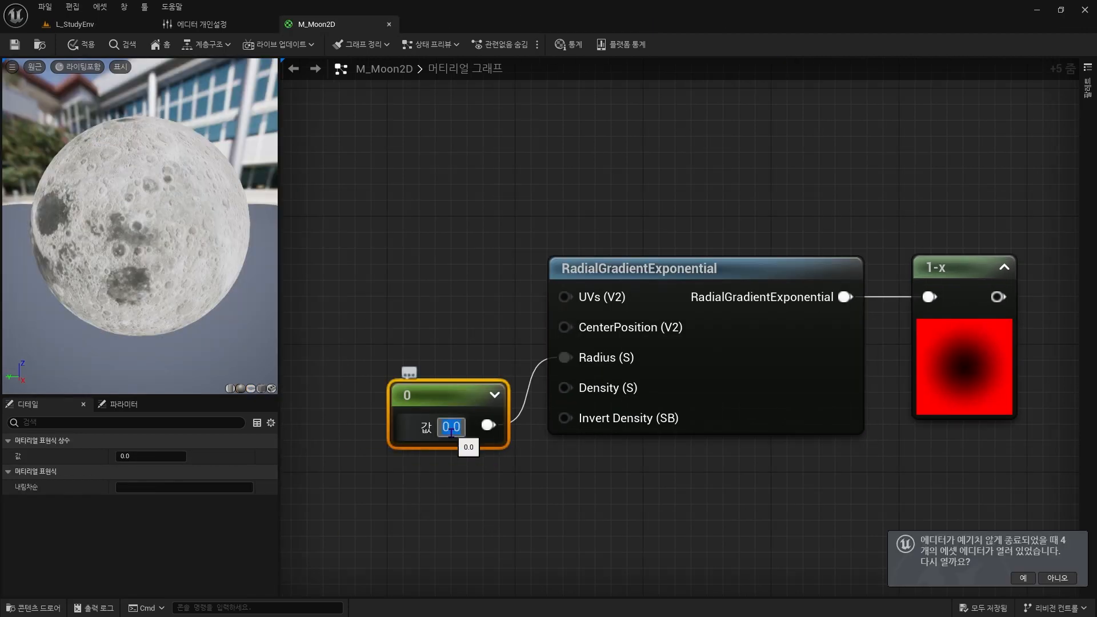
{"action": "type", "text": "0.52"}
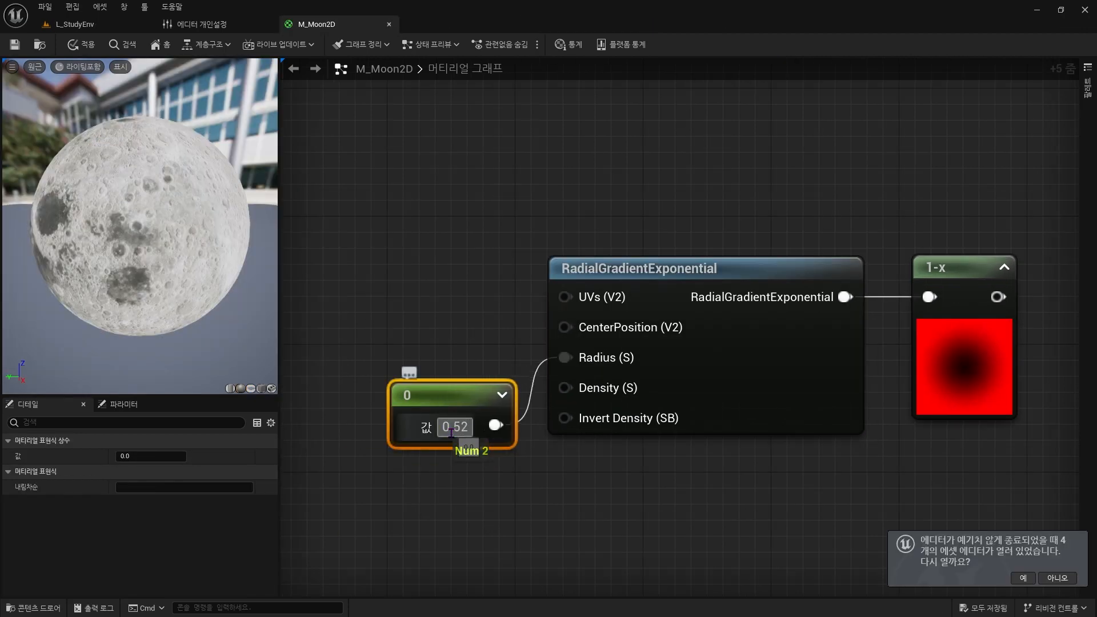
{"action": "key", "text": "Return"}
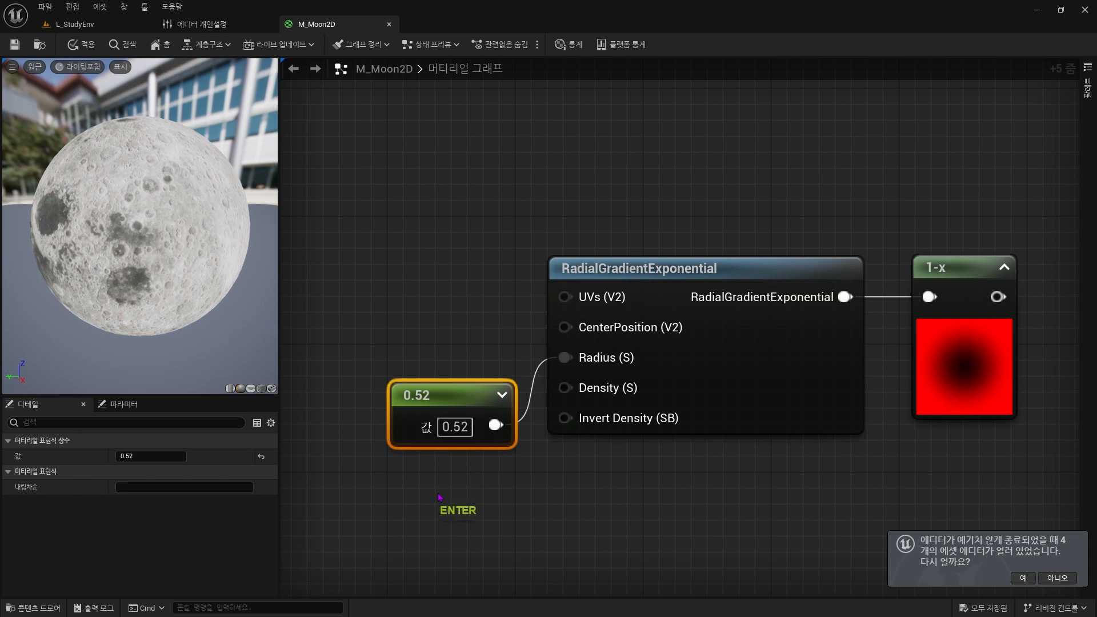
- Add a constant of 10 connected to the Density input of RadialGradientExponential, and check the 1-x preview
{"action": "left_click", "coordinate": [394, 494]}
{"action": "key", "text": "1"}
{"action": "left_click", "coordinate": [380, 492]}
{"action": "left_click_drag", "start_coordinate": [476, 530], "coordinate": [565, 388]}
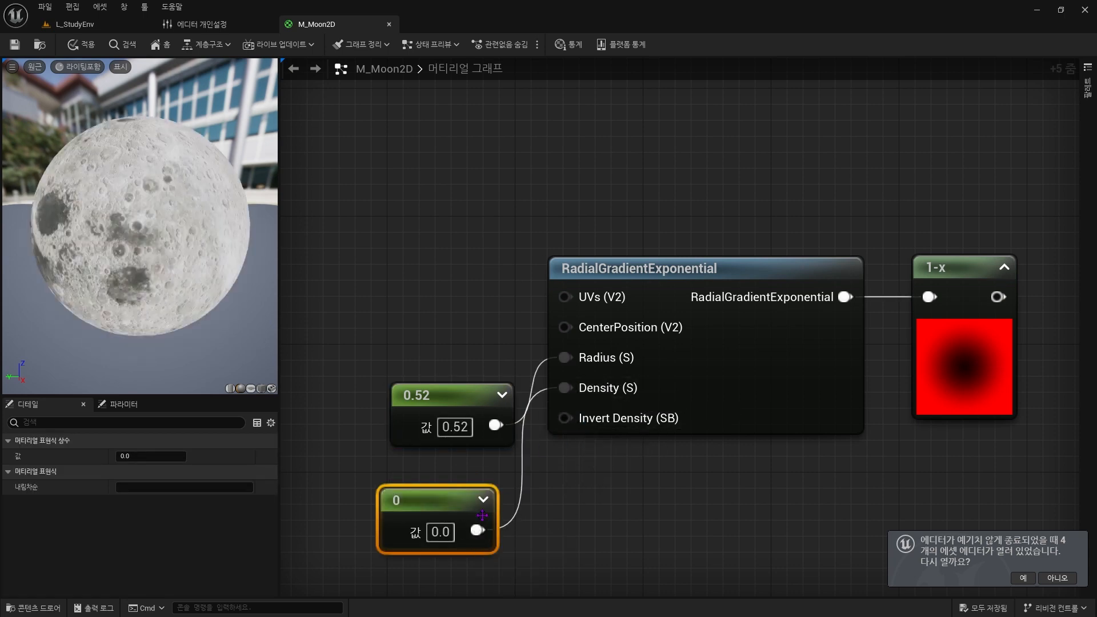
{"action": "left_click", "coordinate": [449, 533]}
{"action": "key", "text": "ctrl+a"}
{"action": "type", "text": "10"}
{"action": "key", "text": "Return"}
{"action": "left_click", "coordinate": [551, 528]}
{"action": "right_click_drag", "start_coordinate": [1023, 330], "coordinate": [732, 332]}
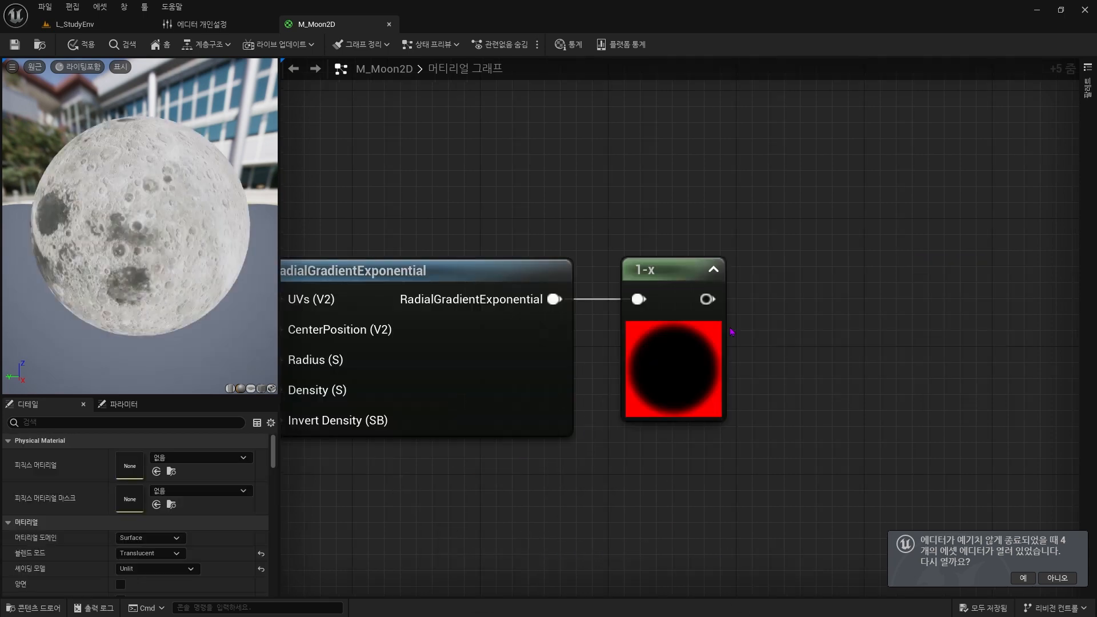
- Try 0.4 and 0.6 as the Radius constant of RadialGradientExponential, checking the 1-x preview on a plane mesh
{"action": "scroll", "coordinate": [694, 363], "scroll_direction": "up", "scroll_amount": 2, "text": "ctrl"}
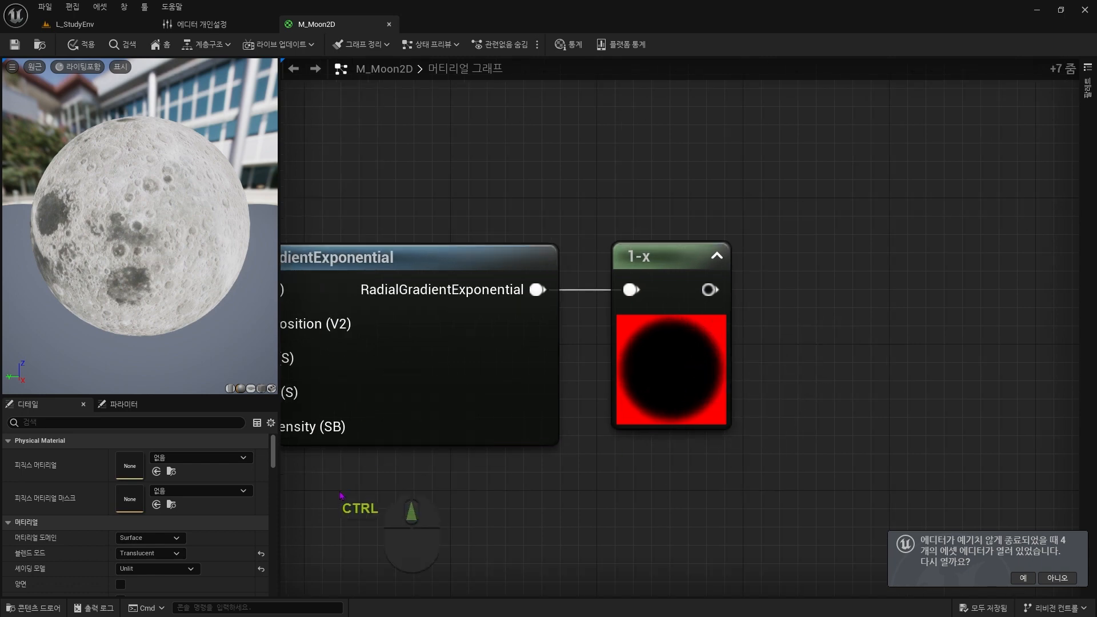
{"action": "right_click_drag", "start_coordinate": [339, 495], "coordinate": [516, 473]}
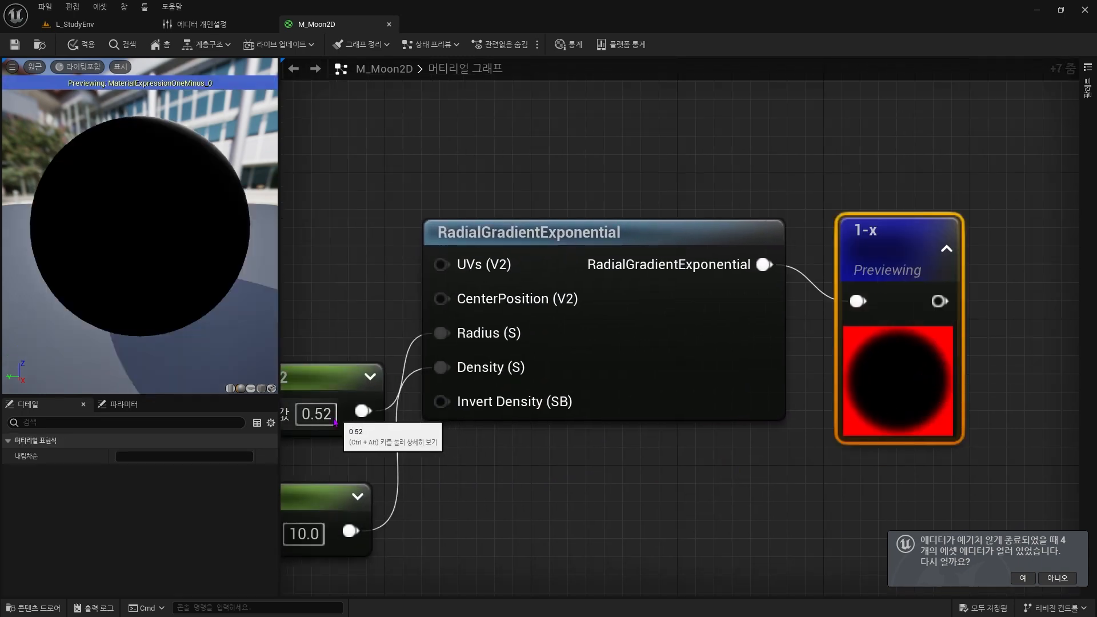
{"action": "left_click", "coordinate": [335, 410]}
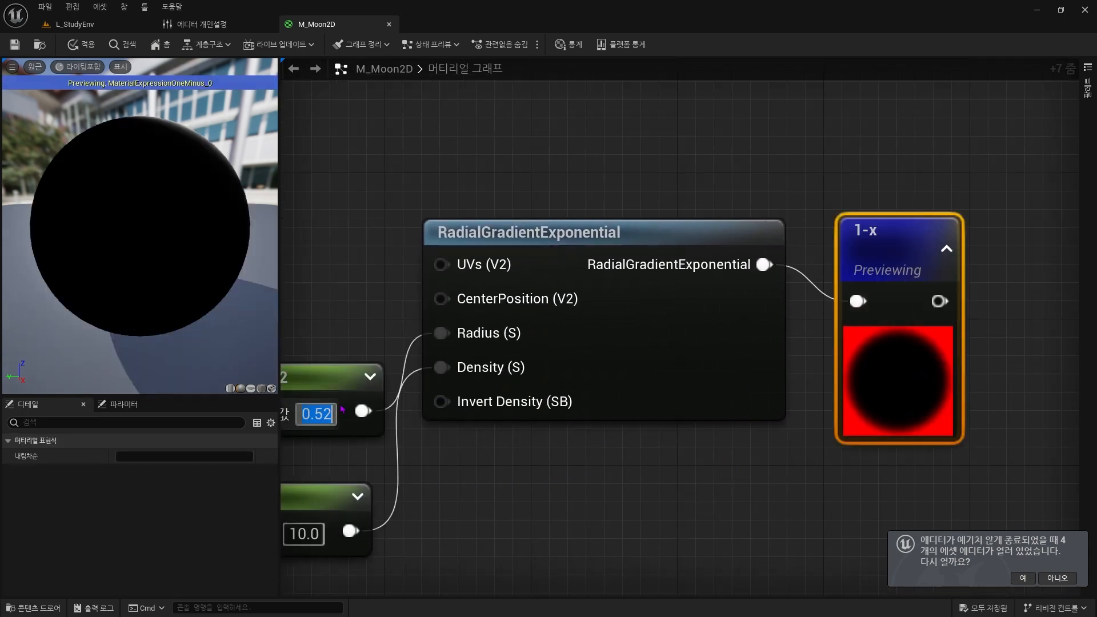
{"action": "type", "text": "0.4"}
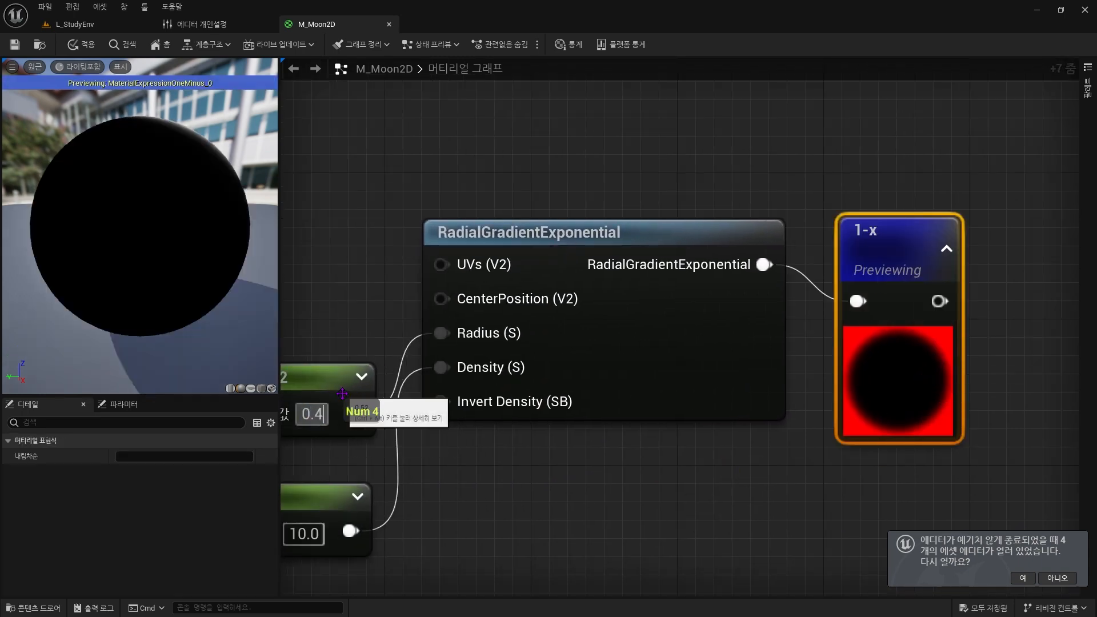
{"action": "key", "text": "Return"}
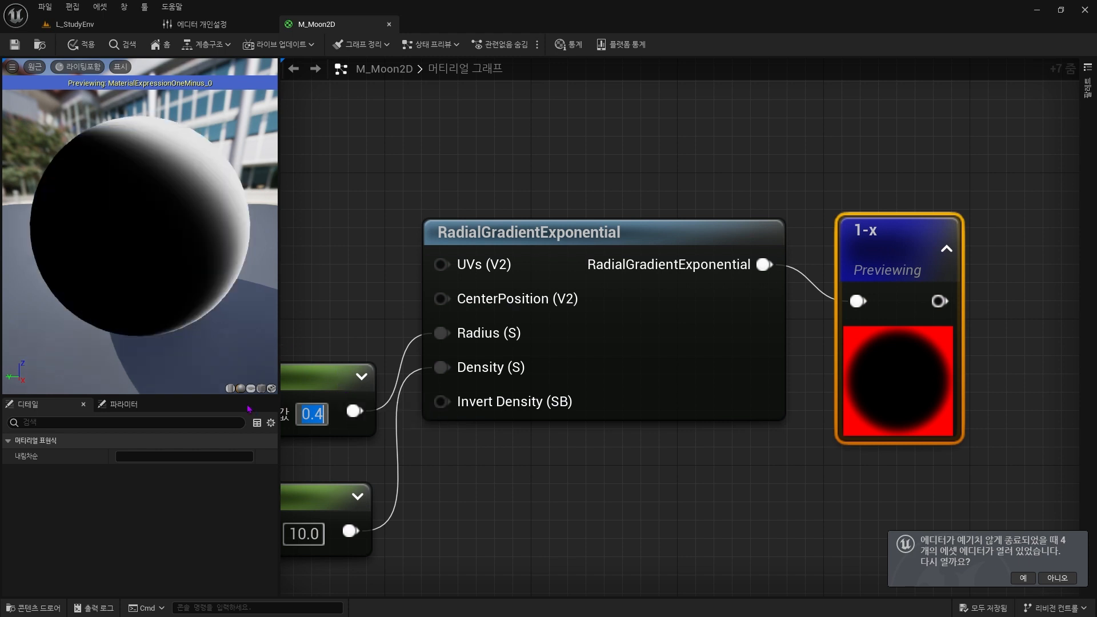
{"action": "left_click", "coordinate": [250, 389]}
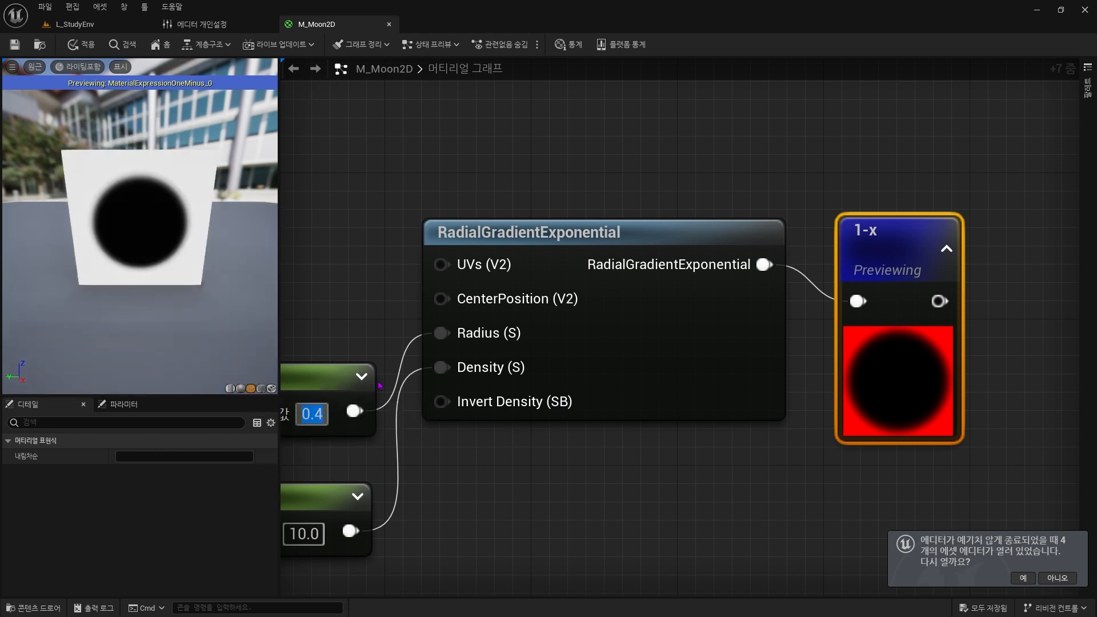
{"action": "type", "text": "0.6"}
{"action": "key", "text": "Return"}
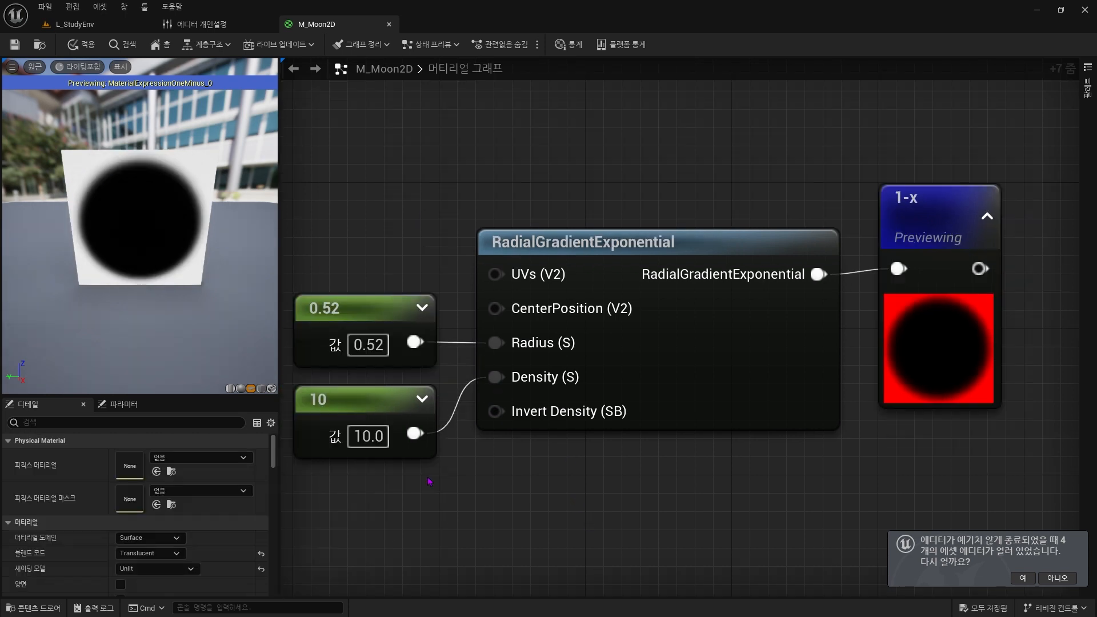
- Add a Multiply node with the 1-x output in A and a 0,0,0 Constant3Vector in B
{"action": "left_click_drag", "start_coordinate": [430, 482], "coordinate": [392, 363]}
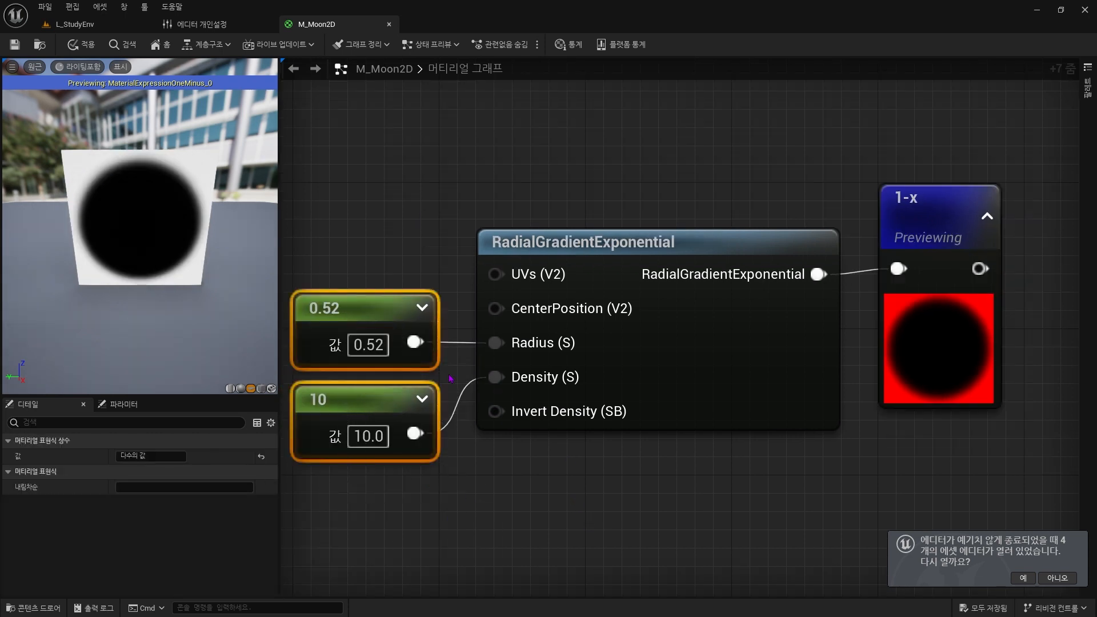
{"action": "left_click", "coordinate": [943, 336]}
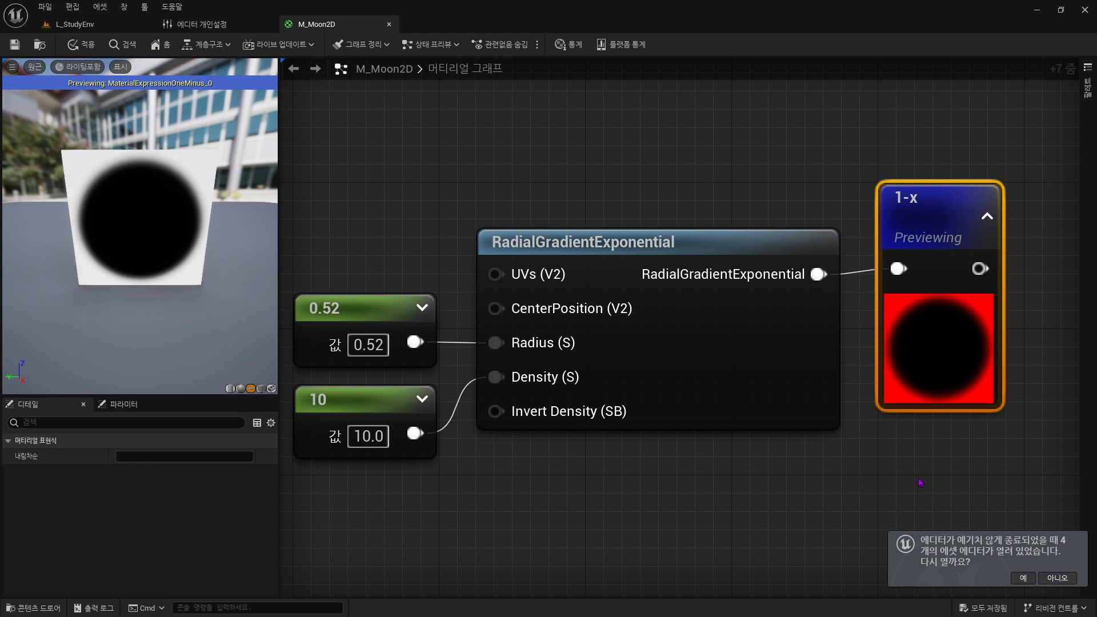
{"action": "right_click_drag", "start_coordinate": [921, 483], "coordinate": [615, 457]}
{"action": "left_click", "coordinate": [747, 398]}
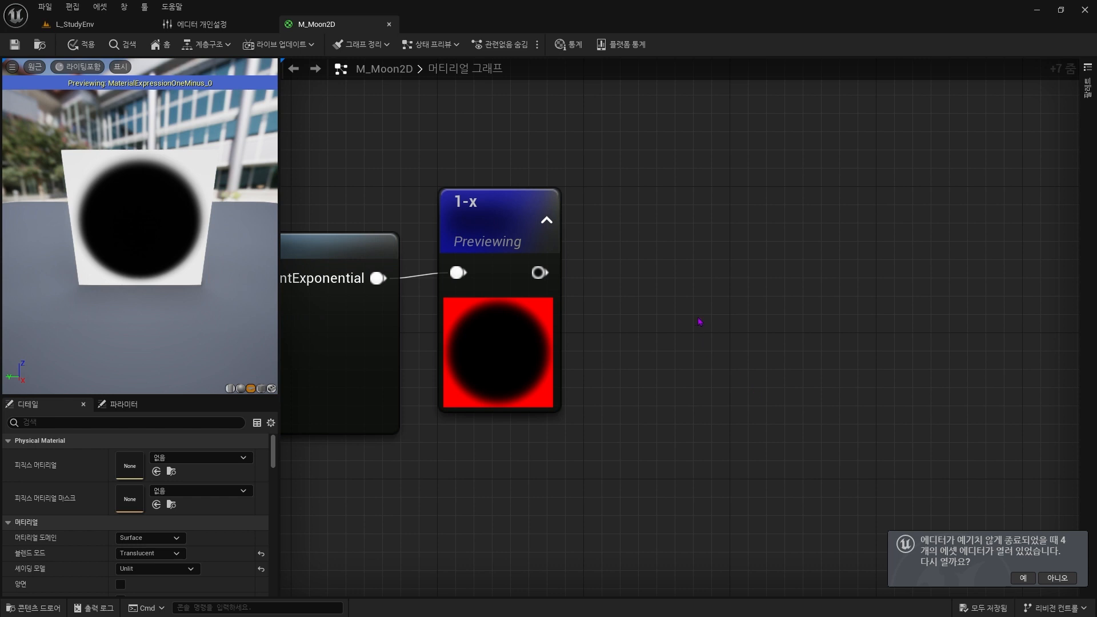
{"action": "key", "text": "m"}
{"action": "left_click", "coordinate": [696, 272]}
{"action": "left_click_drag", "start_coordinate": [538, 273], "coordinate": [725, 324]}
{"action": "key", "text": "3"}
{"action": "left_click", "coordinate": [517, 469]}
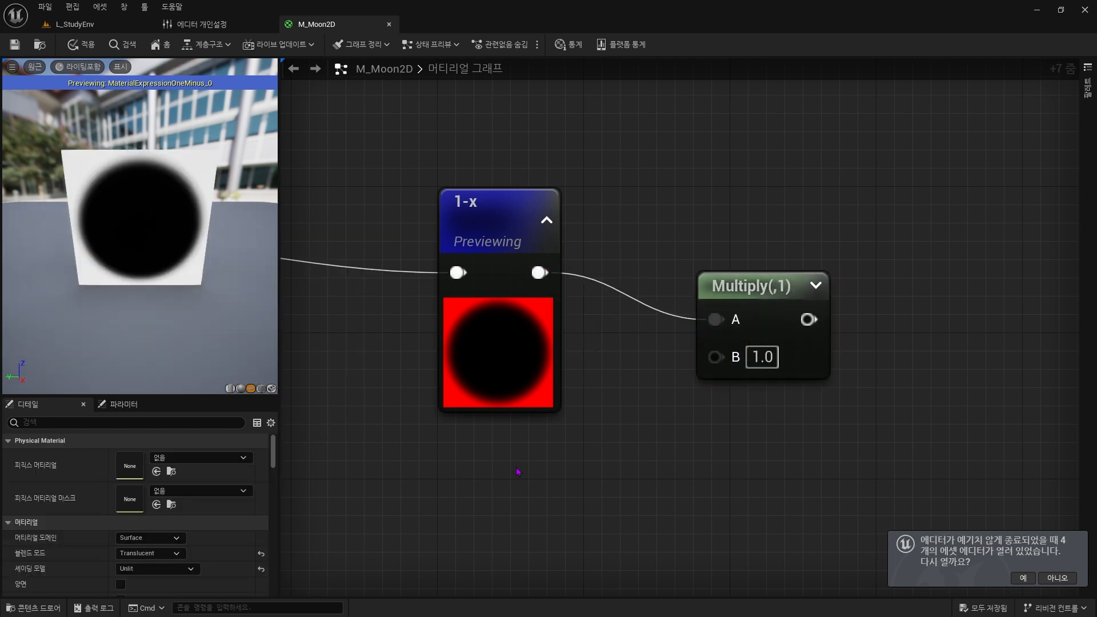
{"action": "left_click_drag", "start_coordinate": [745, 515], "coordinate": [716, 356]}
- Add a Clamp node fed by the Multiply output, with a new scalar parameter connected to its Min input
{"action": "right_click_drag", "start_coordinate": [1063, 318], "coordinate": [828, 318]}
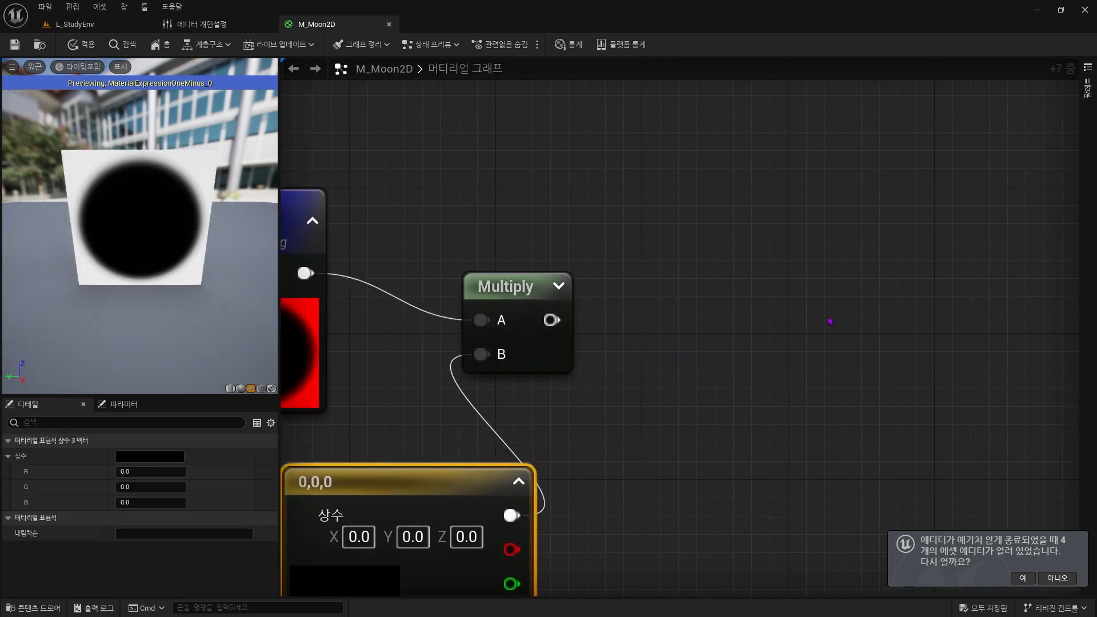
{"action": "left_click", "coordinate": [808, 308]}
{"action": "right_click", "coordinate": [756, 313]}
{"action": "type", "text": "cla"}
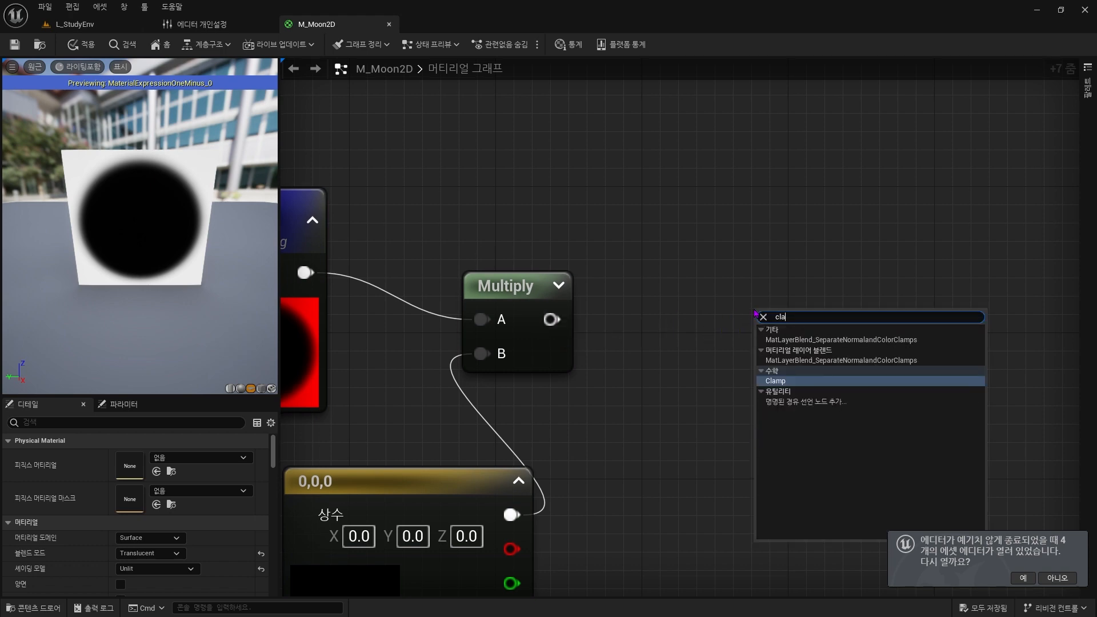
{"action": "key", "text": "Return"}
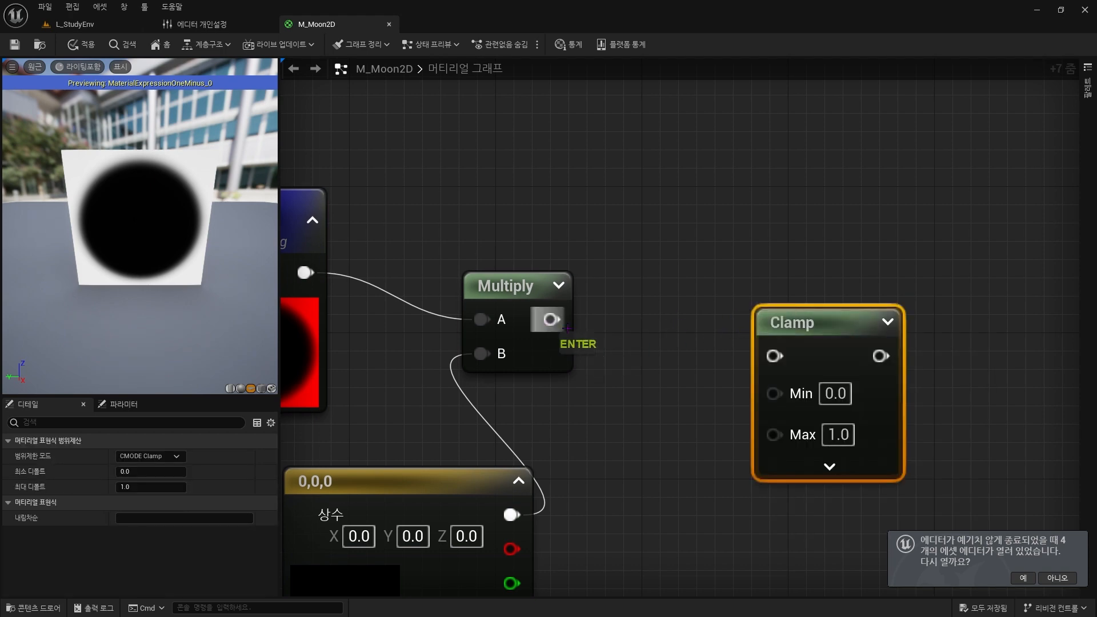
{"action": "left_click_drag", "start_coordinate": [551, 320], "coordinate": [775, 356]}
{"action": "key", "text": "s"}
{"action": "left_click", "coordinate": [611, 449]}
{"action": "left_click_drag", "start_coordinate": [764, 520], "coordinate": [789, 396]}
- Add a second Multiply node with the Clamp output in A and a new scalar parameter in B
{"action": "right_click_drag", "start_coordinate": [954, 380], "coordinate": [721, 386]}
{"action": "left_click", "coordinate": [716, 379]}
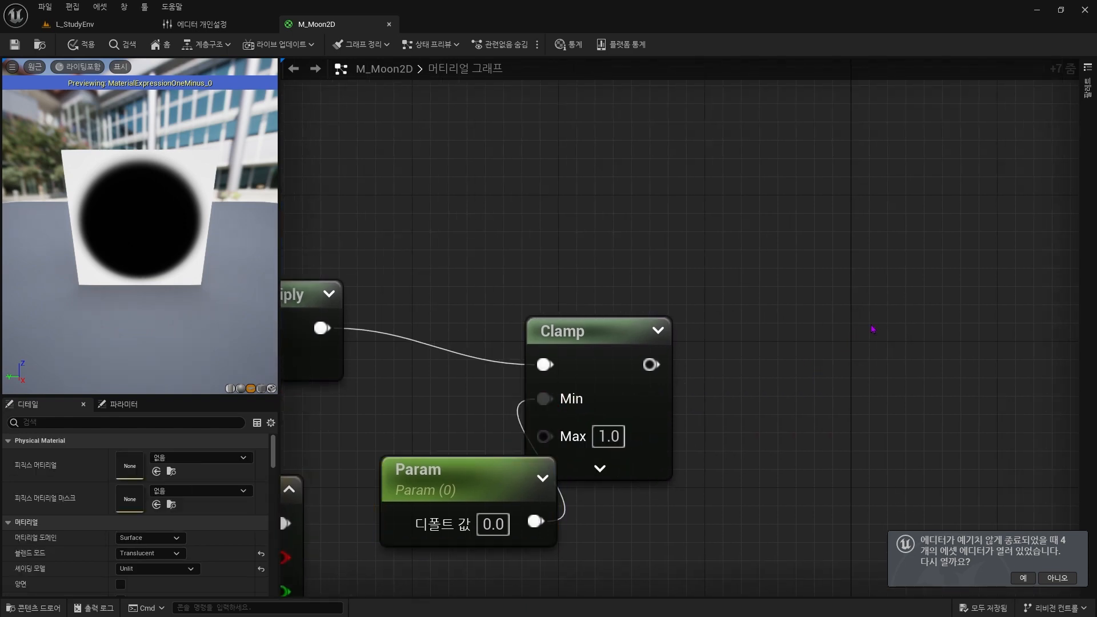
{"action": "key", "text": "m"}
{"action": "left_click", "coordinate": [906, 322]}
{"action": "left_click_drag", "start_coordinate": [651, 364], "coordinate": [897, 365]}
{"action": "right_click_drag", "start_coordinate": [777, 502], "coordinate": [770, 449]}
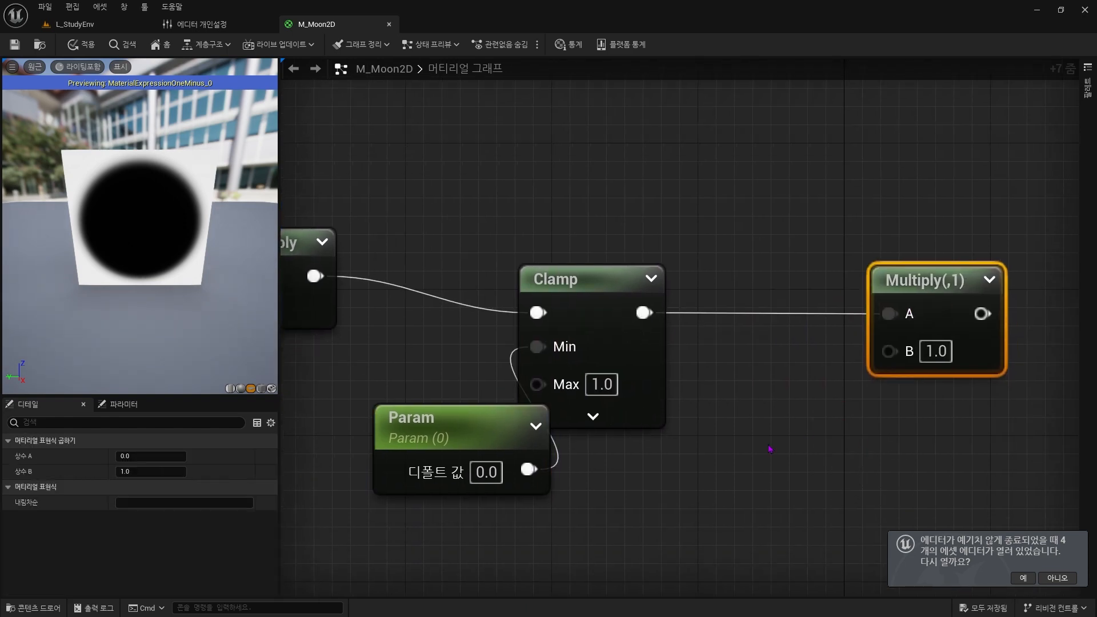
{"action": "key", "text": "s"}
{"action": "left_click", "coordinate": [695, 437]}
{"action": "left_click_drag", "start_coordinate": [850, 510], "coordinate": [889, 352]}
- Convert the 0,0,0 constant vector into a parameter named EdgeColor and set its default color to white (1,1,1,1)
{"action": "right_click_drag", "start_coordinate": [657, 420], "coordinate": [1009, 360]}
{"action": "left_click", "coordinate": [577, 382]}
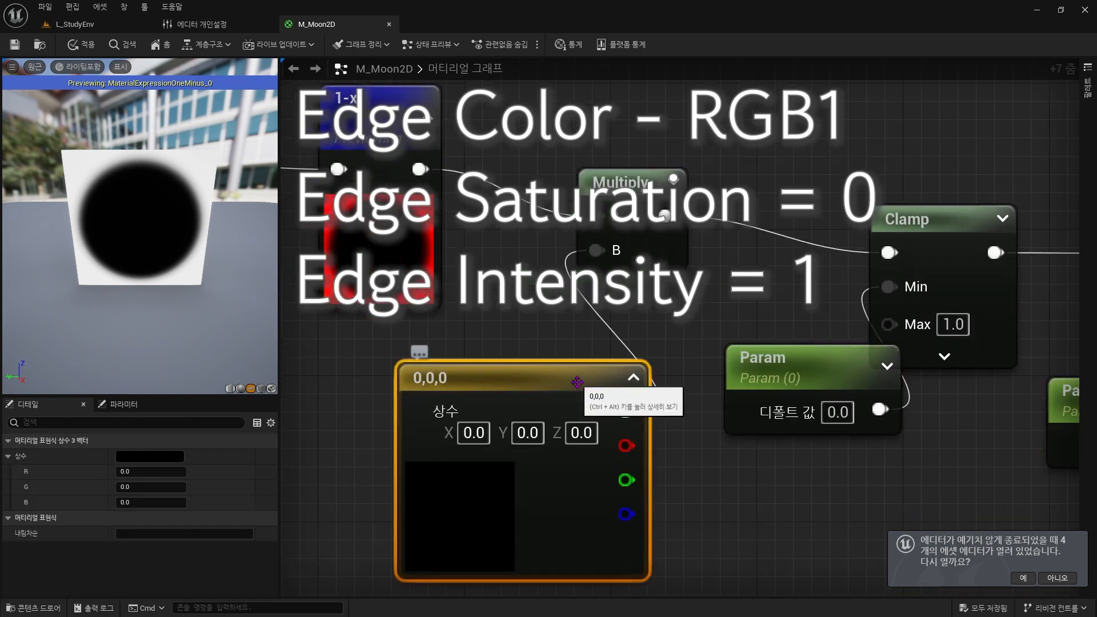
{"action": "right_click", "coordinate": [577, 382]}
{"action": "left_click", "coordinate": [606, 240]}
{"action": "type", "text": "EdgeColor"}
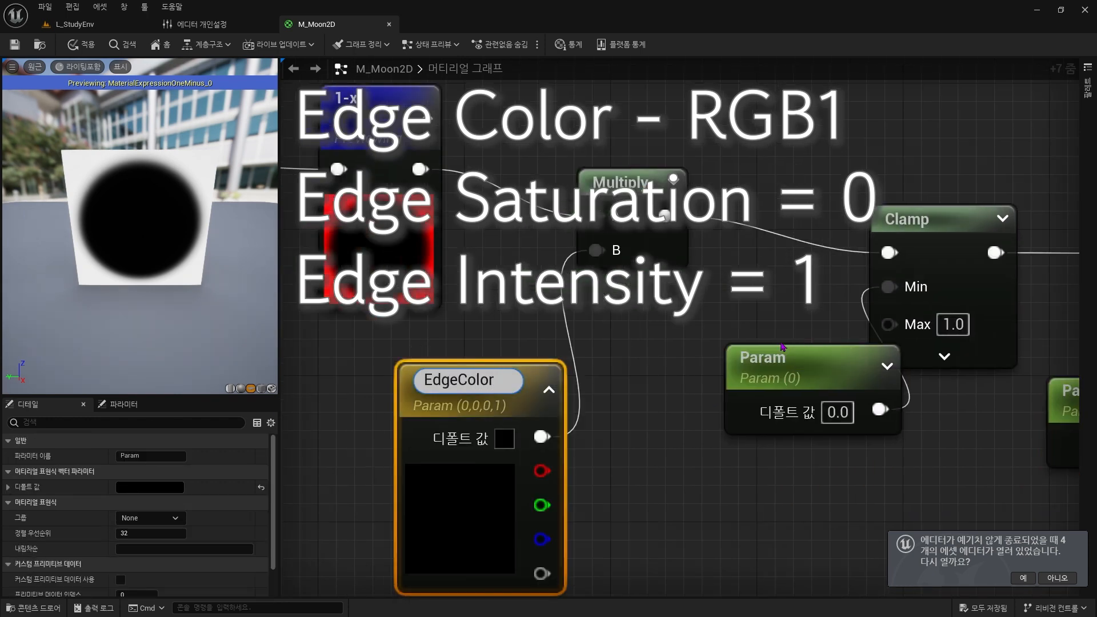
{"action": "key", "text": "Return"}
{"action": "double_click", "coordinate": [490, 512]}
{"action": "left_click_drag", "start_coordinate": [652, 457], "coordinate": [652, 351]}
{"action": "left_click", "coordinate": [678, 594]}
- Rename the scalar parameter feeding the Clamp's Min input to EdgeSaturation
{"action": "right_click_drag", "start_coordinate": [745, 333], "coordinate": [542, 327]}
{"action": "left_click", "coordinate": [542, 338]}
{"action": "right_click", "coordinate": [630, 357]}
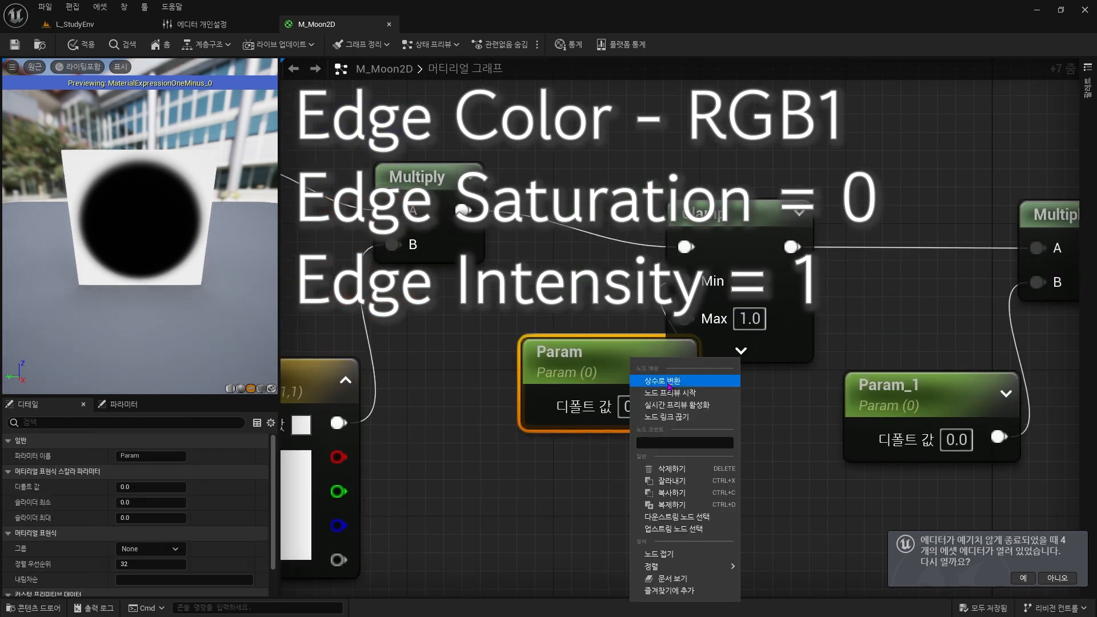
{"action": "left_click", "coordinate": [652, 354]}
{"action": "key", "text": "F2"}
{"action": "type", "text": "EdgeS"}
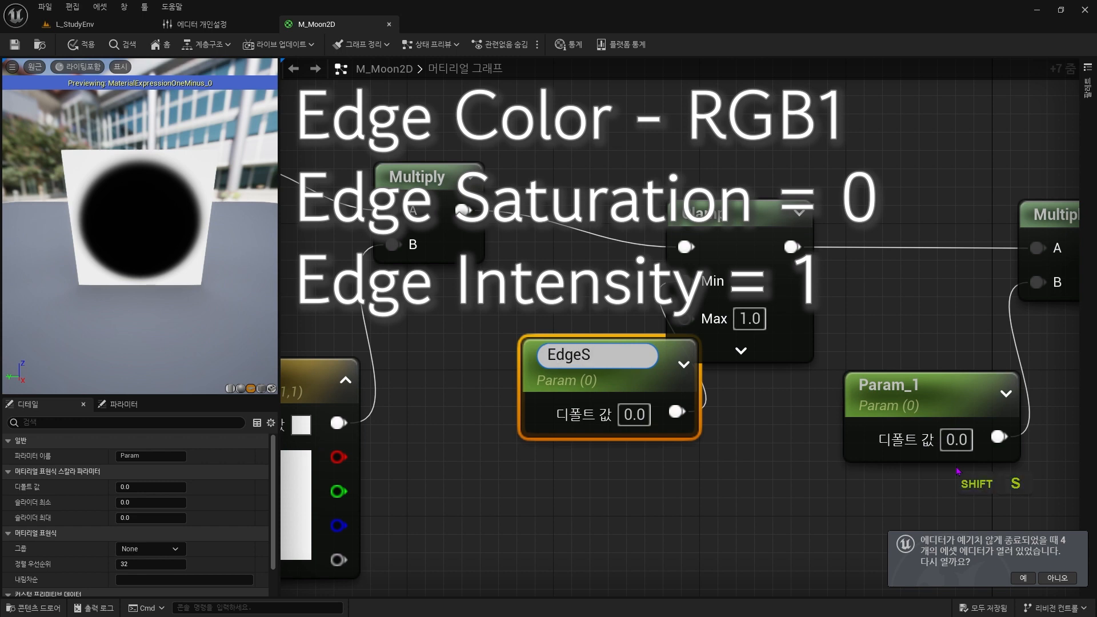
{"action": "type", "text": "aturation"}
{"action": "key", "text": "Return"}
- Rename the scalar parameter feeding the last Multiply to EdgeIntensity and set its default value to 1.0
{"action": "right_click_drag", "start_coordinate": [750, 410], "coordinate": [607, 418]}
{"action": "left_click", "coordinate": [873, 389]}
{"action": "key", "text": "F2"}
{"action": "type", "text": "EdgeInte"}
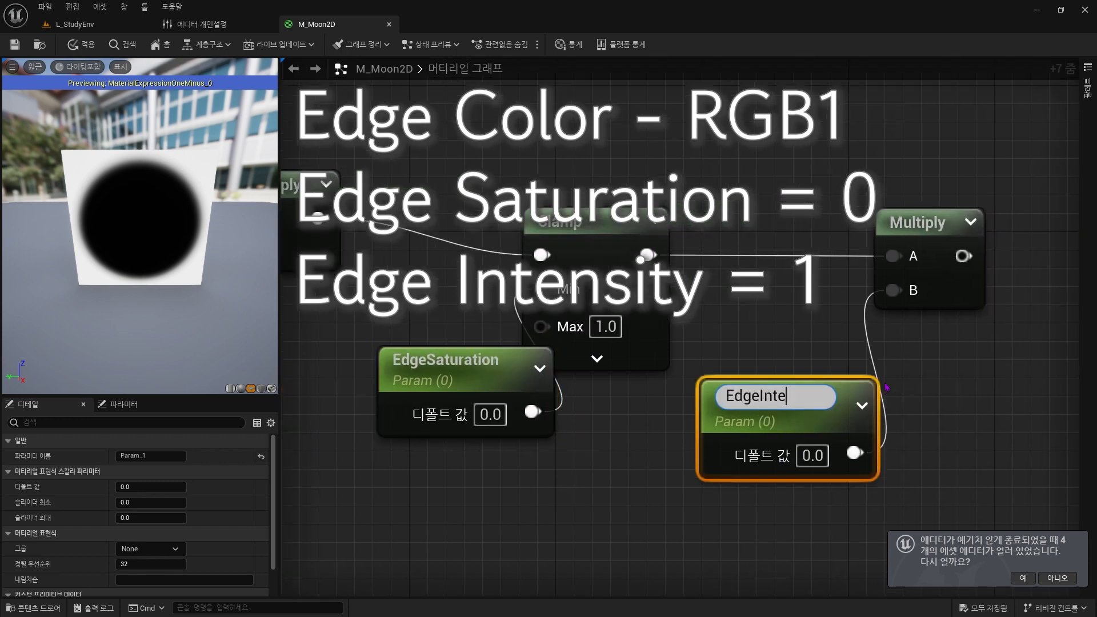
{"action": "type", "text": "ntensity"}
{"action": "key", "text": "Return"}
- Move the radial gradient edge node chain to just above the base texture node chain
{"action": "scroll", "coordinate": [729, 518], "scroll_direction": "down", "scroll_amount": 11}
{"action": "left_click_drag", "start_coordinate": [807, 421], "coordinate": [389, 584]}
{"action": "right_click_drag", "start_coordinate": [540, 354], "coordinate": [498, 418]}
{"action": "left_click_drag", "start_coordinate": [510, 507], "coordinate": [527, 342]}
{"action": "right_click_drag", "start_coordinate": [709, 406], "coordinate": [753, 276]}
{"action": "scroll", "coordinate": [740, 343], "scroll_direction": "up", "scroll_amount": 4}
{"action": "right_click_drag", "start_coordinate": [759, 350], "coordinate": [896, 312]}
- Add an Add node with the edge Multiply in A and the base Multiply in B, feeding the M_Moon2D emissive color
{"action": "left_click_drag", "start_coordinate": [855, 275], "coordinate": [395, 508]}
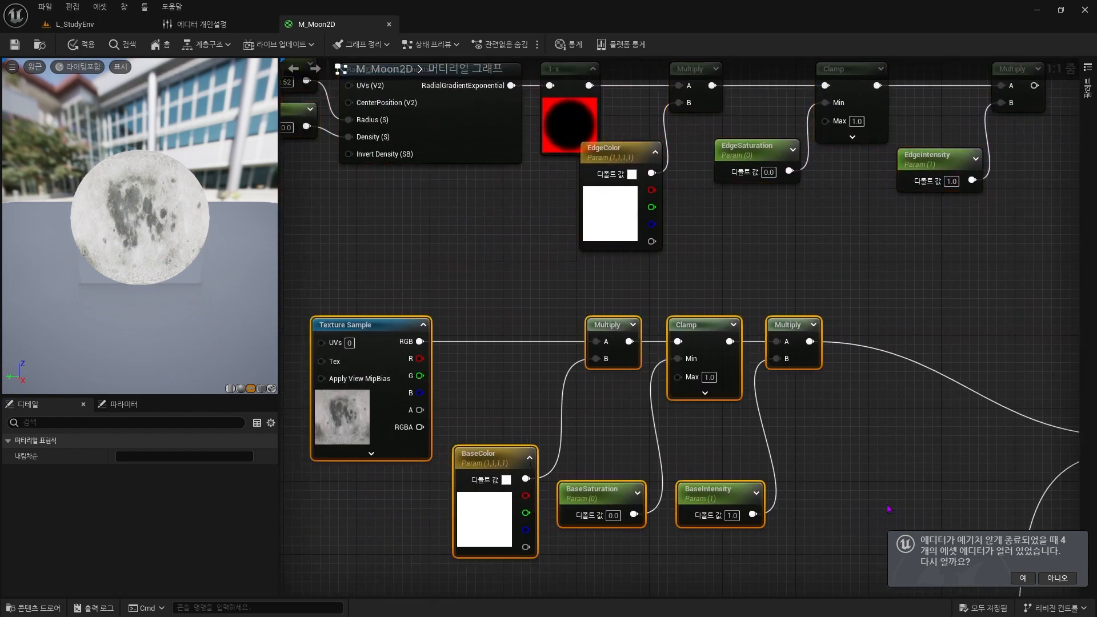
{"action": "left_click", "coordinate": [889, 509]}
{"action": "right_click_drag", "start_coordinate": [950, 264], "coordinate": [806, 277]}
{"action": "left_click_drag", "start_coordinate": [844, 94], "coordinate": [722, 277]}
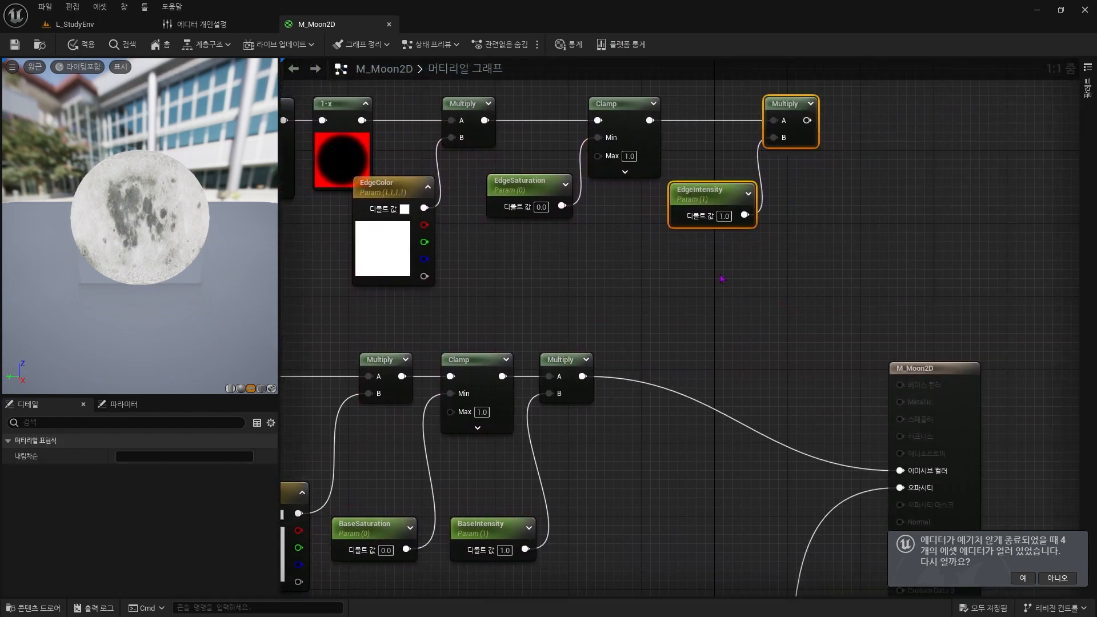
{"action": "left_click", "coordinate": [770, 321]}
{"action": "key", "text": "a"}
{"action": "left_click", "coordinate": [769, 328]}
{"action": "left_click_drag", "start_coordinate": [807, 121], "coordinate": [583, 376]}
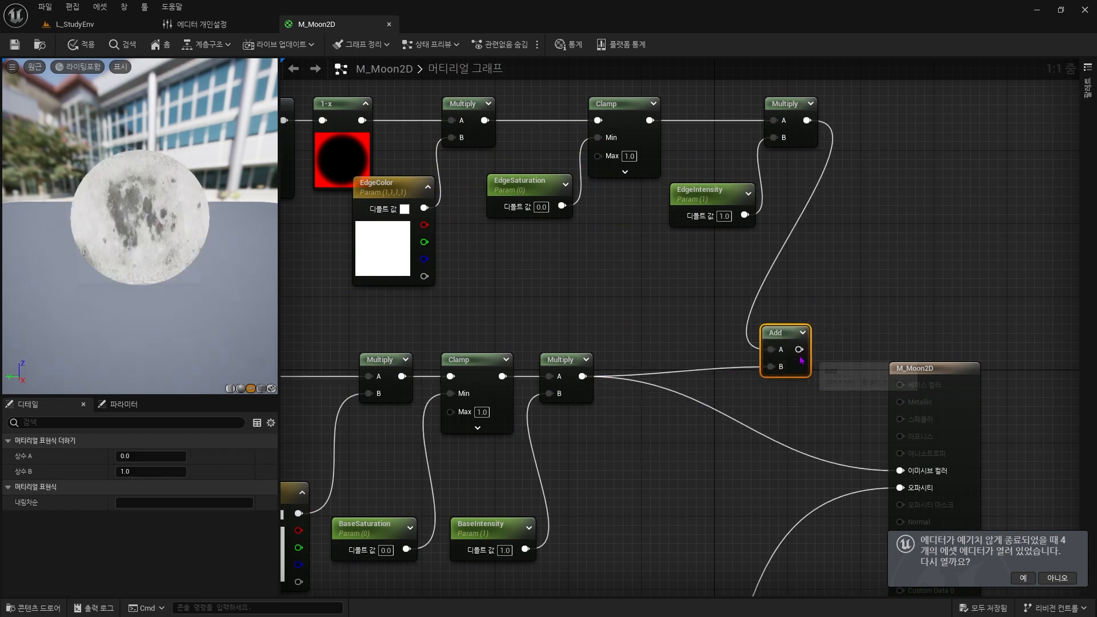
{"action": "left_click_drag", "start_coordinate": [800, 349], "coordinate": [901, 470]}
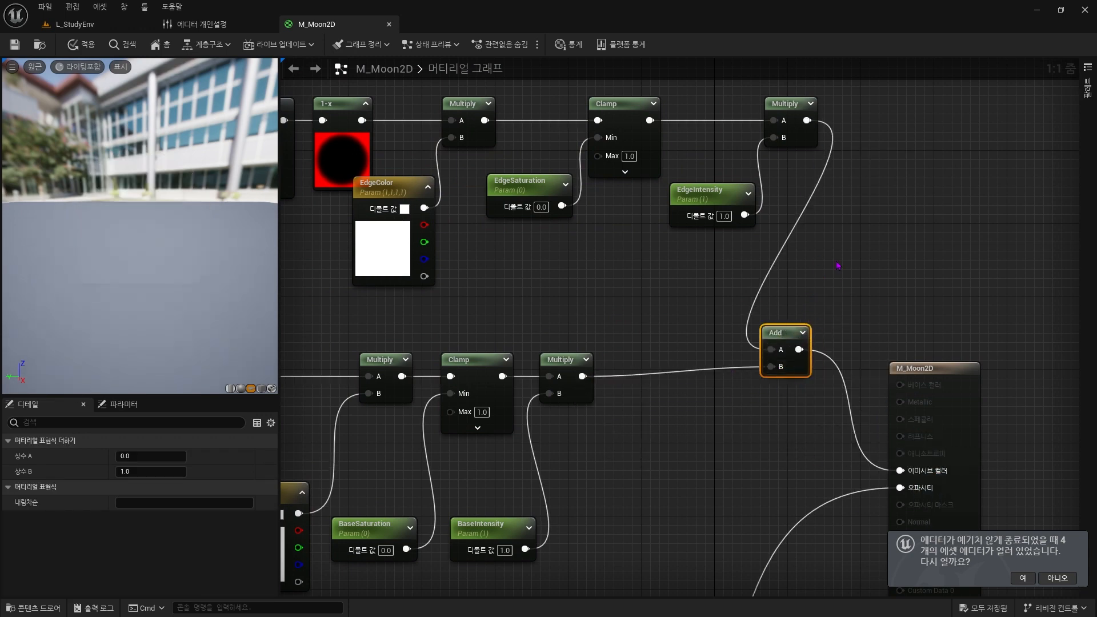
- Set the EdgeColor override of the MI_Moon2D instance to red, sRGB hex FF0013FF
{"action": "left_click_drag", "start_coordinate": [166, 236], "coordinate": [173, 95]}
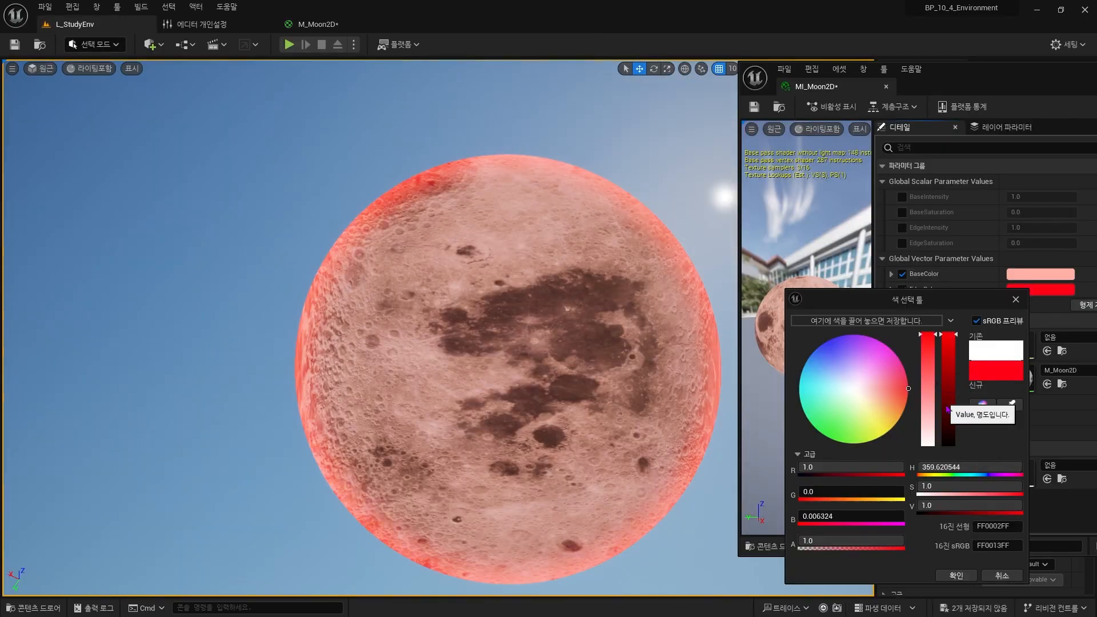
{"action": "left_click", "coordinate": [956, 575]}
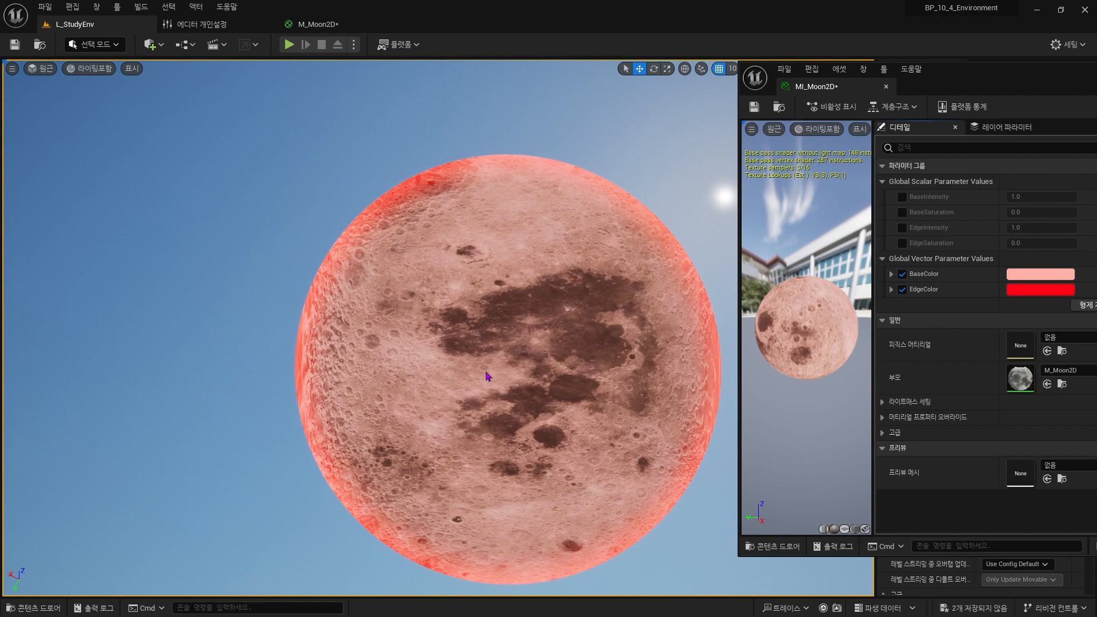
- Create a named reroute declaration node called Base in the M_Moon2D graph
{"action": "left_click", "coordinate": [315, 24]}
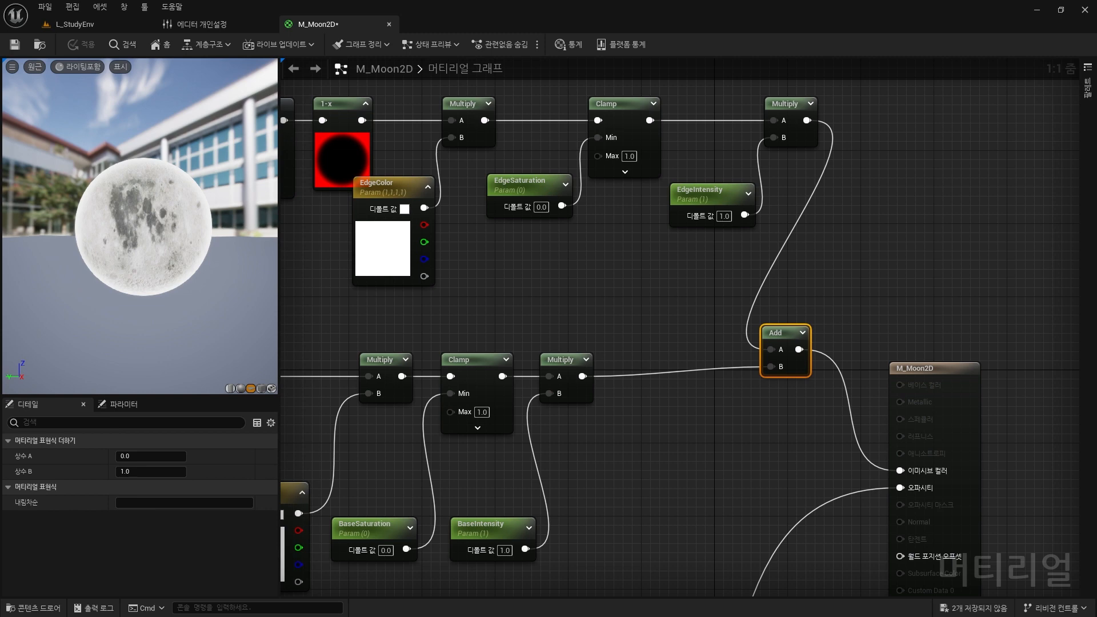
{"action": "right_click", "coordinate": [627, 308]}
{"action": "type", "text": "명명"}
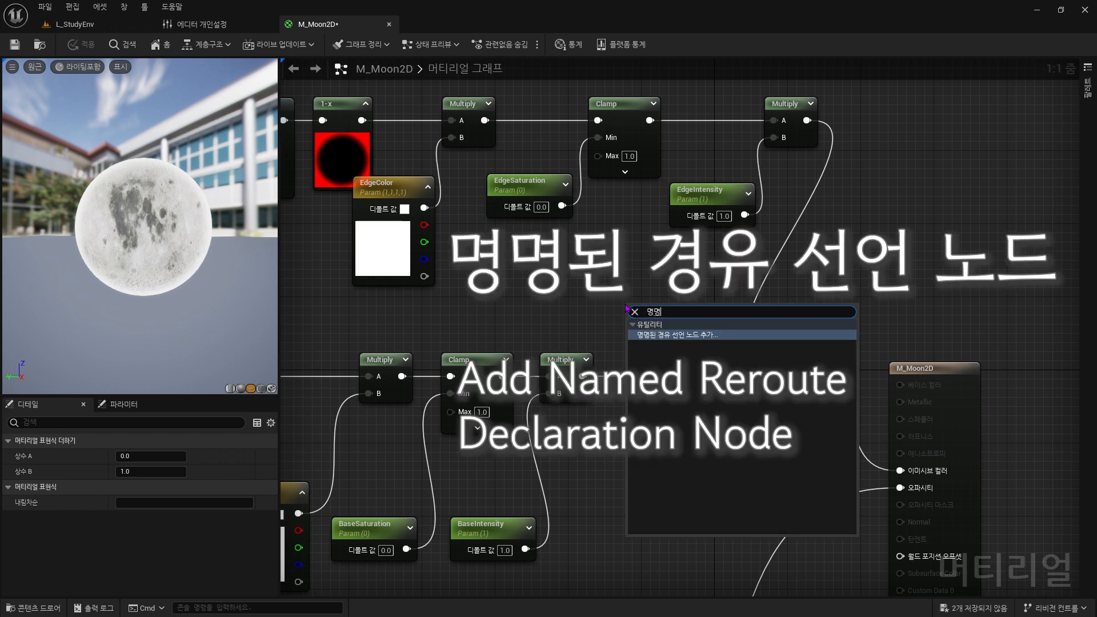
{"action": "left_click", "coordinate": [654, 335]}
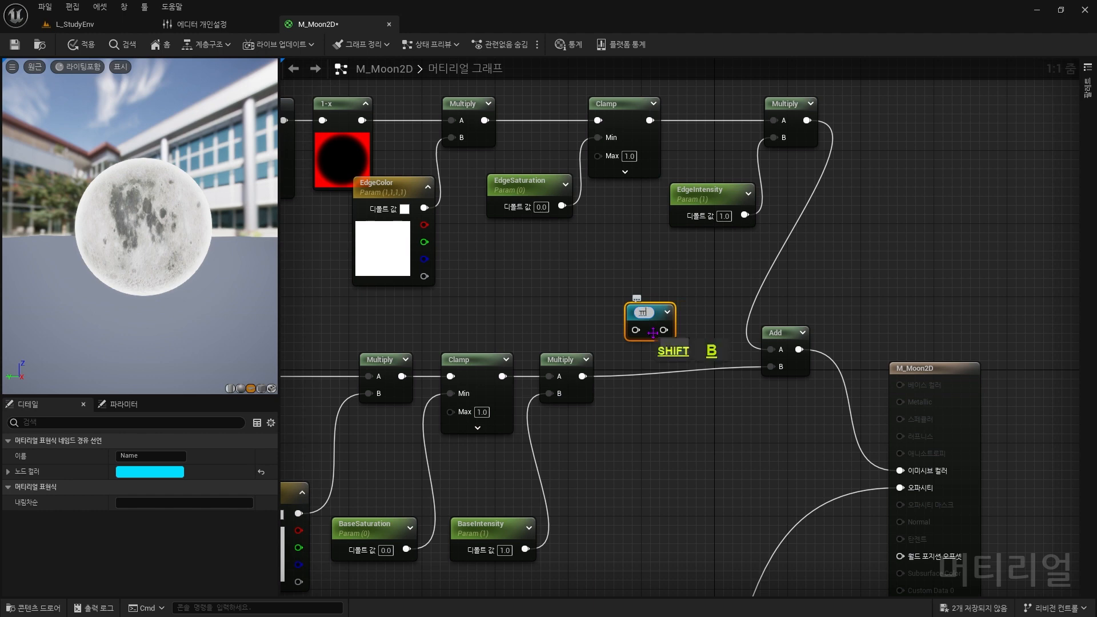
{"action": "type", "text": "Base"}
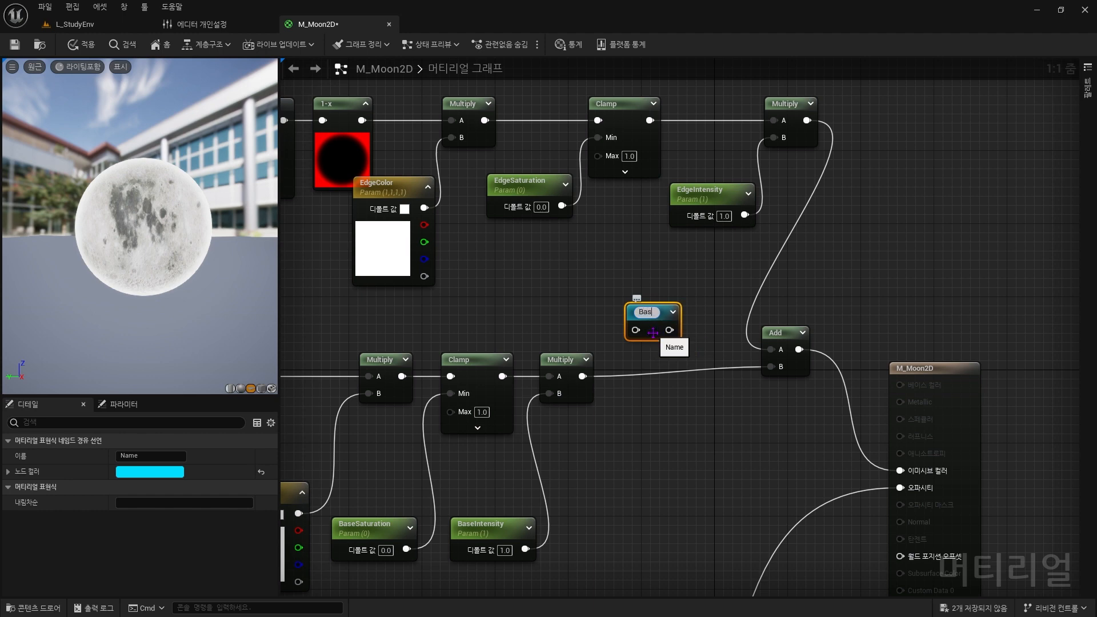
{"action": "key", "text": "Return"}
- Disconnect the base Multiply from the Add node, connect it to the Base reroute declaration instead, and straighten the connection
{"action": "scroll", "coordinate": [679, 374], "scroll_direction": "up", "scroll_amount": 3, "text": "ctrl"}
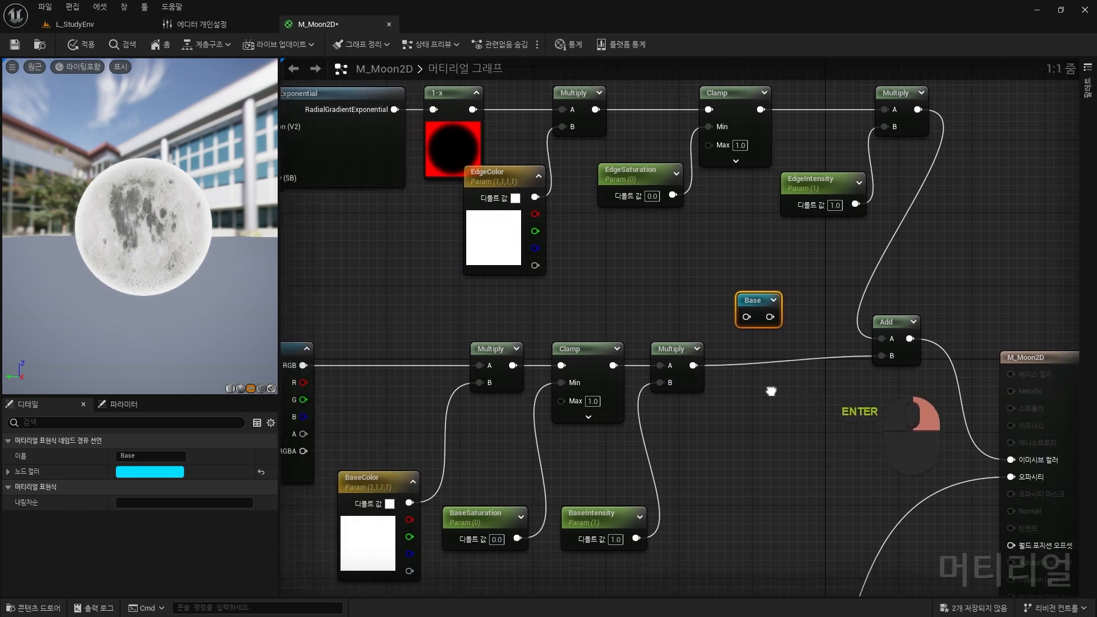
{"action": "left_click_drag", "start_coordinate": [687, 258], "coordinate": [656, 316]}
{"action": "left_click", "coordinate": [605, 358], "text": "alt"}
{"action": "left_click_drag", "start_coordinate": [601, 358], "coordinate": [648, 343]}
{"action": "key", "text": "q"}
- Place a Base named reroute usage node beside the B input of the Add node
{"action": "right_click_drag", "start_coordinate": [765, 408], "coordinate": [623, 413]}
{"action": "left_click", "coordinate": [708, 404]}
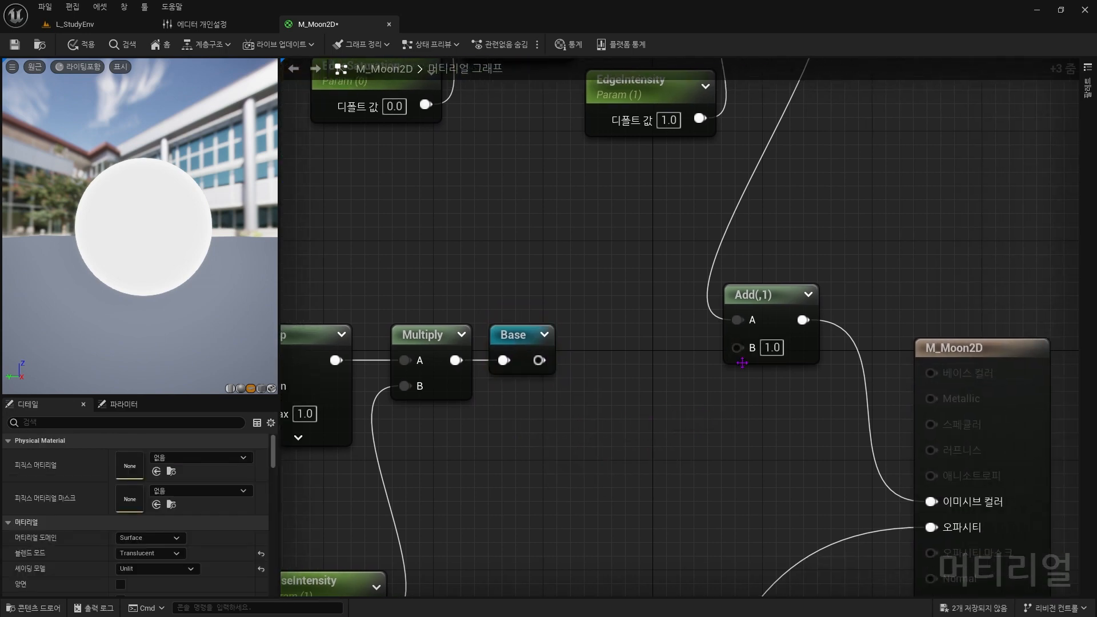
{"action": "right_click", "coordinate": [674, 383]}
{"action": "type", "text": "base"}
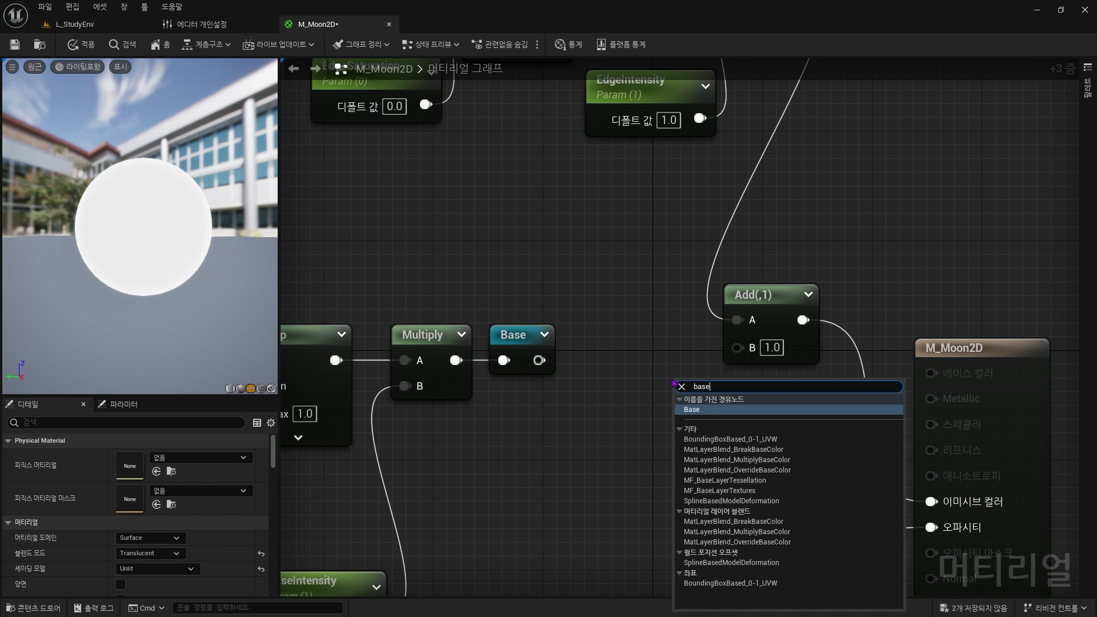
{"action": "left_click", "coordinate": [708, 411]}
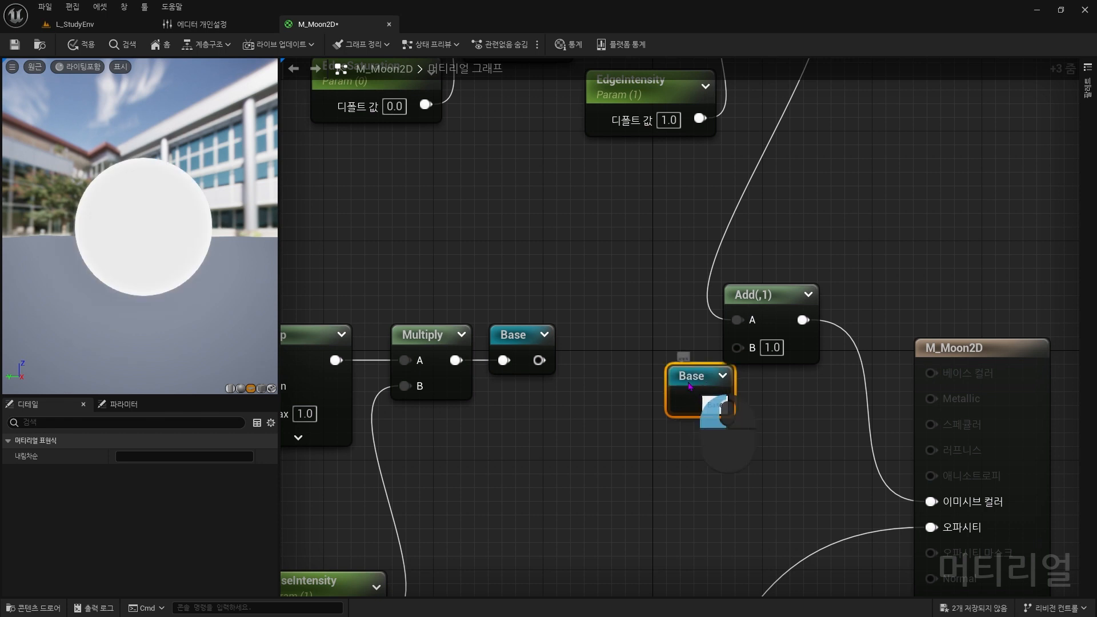
- Connect the Base usage node's output to the B input of the Add node
{"action": "left_click_drag", "start_coordinate": [714, 387], "coordinate": [737, 345]}
{"action": "right_click_drag", "start_coordinate": [582, 398], "coordinate": [692, 393]}
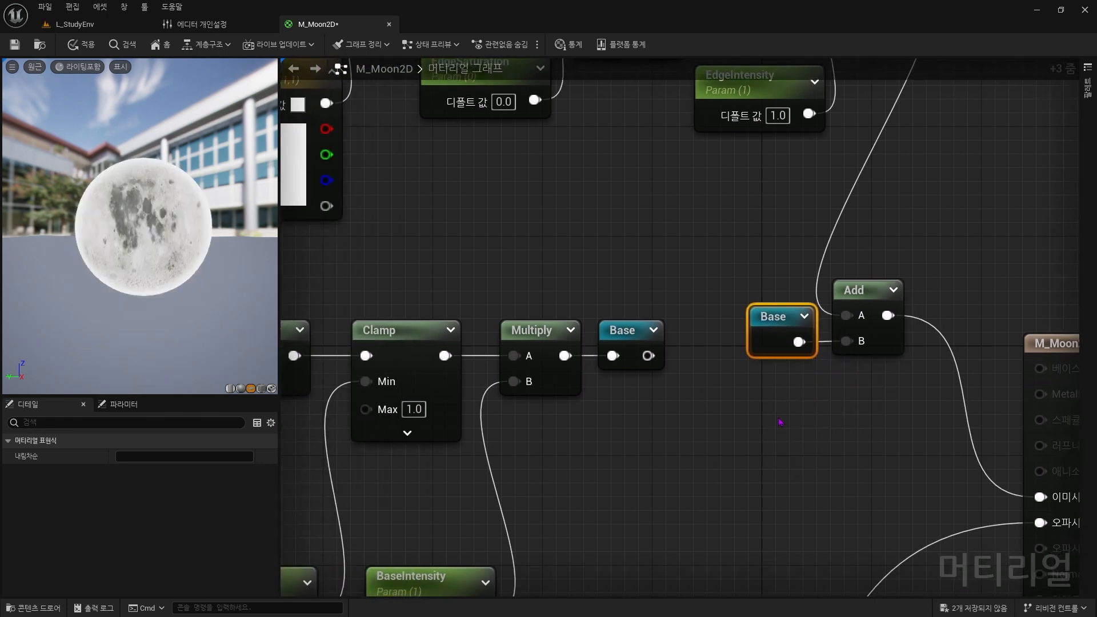
- Duplicate the Base usage node, feed the copy into input A of a test Multiply node, and delete both
{"action": "right_click_drag", "start_coordinate": [780, 423], "coordinate": [802, 361]}
{"action": "left_click", "coordinate": [800, 256]}
{"action": "key", "text": "ctrl+c"}
{"action": "key", "text": "ctrl+v"}
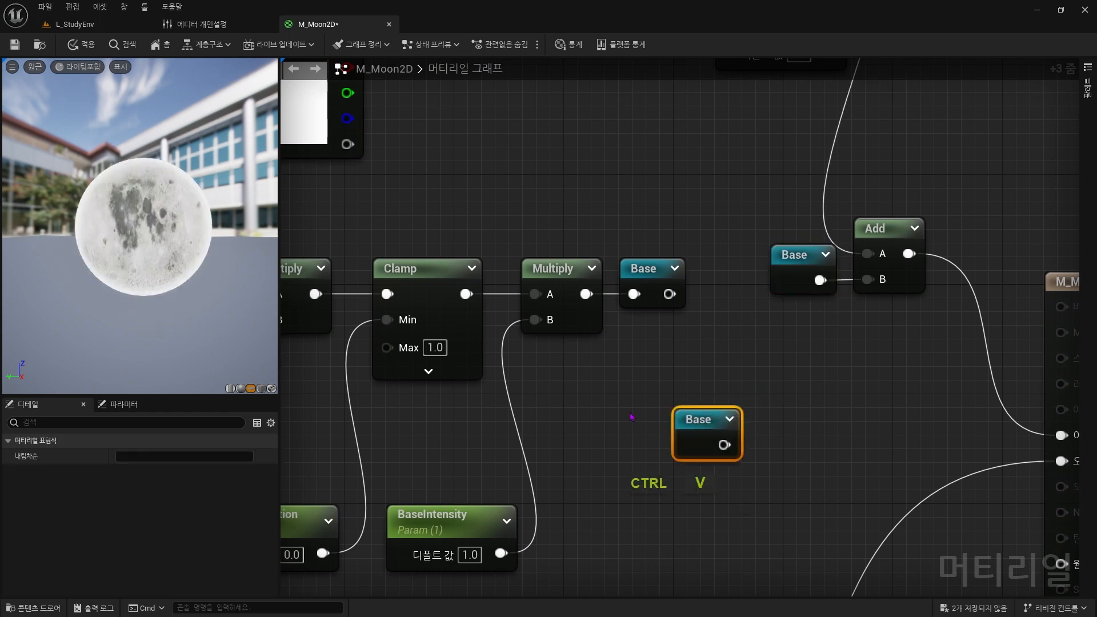
{"action": "right_click_drag", "start_coordinate": [760, 415], "coordinate": [668, 396]}
{"action": "left_click", "coordinate": [704, 397]}
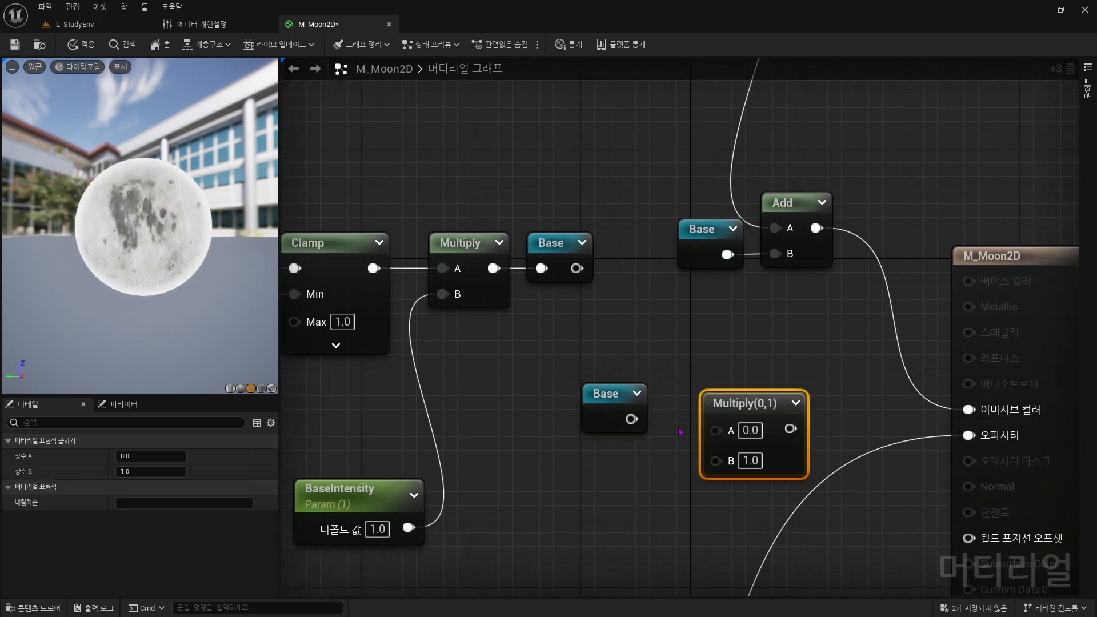
{"action": "left_click_drag", "start_coordinate": [631, 419], "coordinate": [717, 429]}
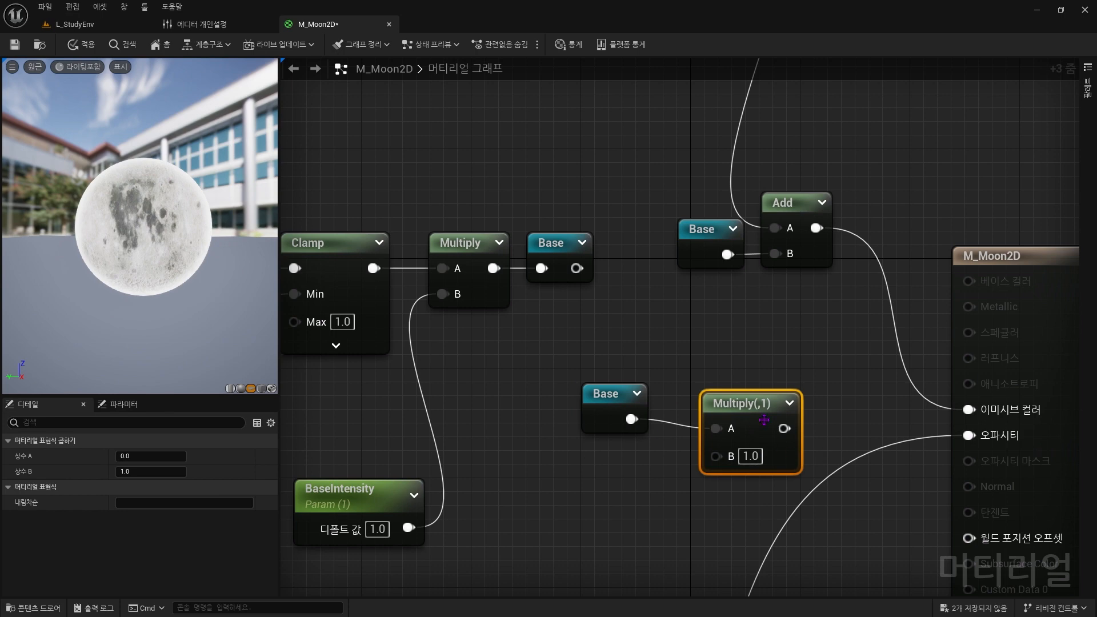
{"action": "left_click_drag", "start_coordinate": [580, 379], "coordinate": [725, 465]}
{"action": "key", "text": "ctrl+x"}
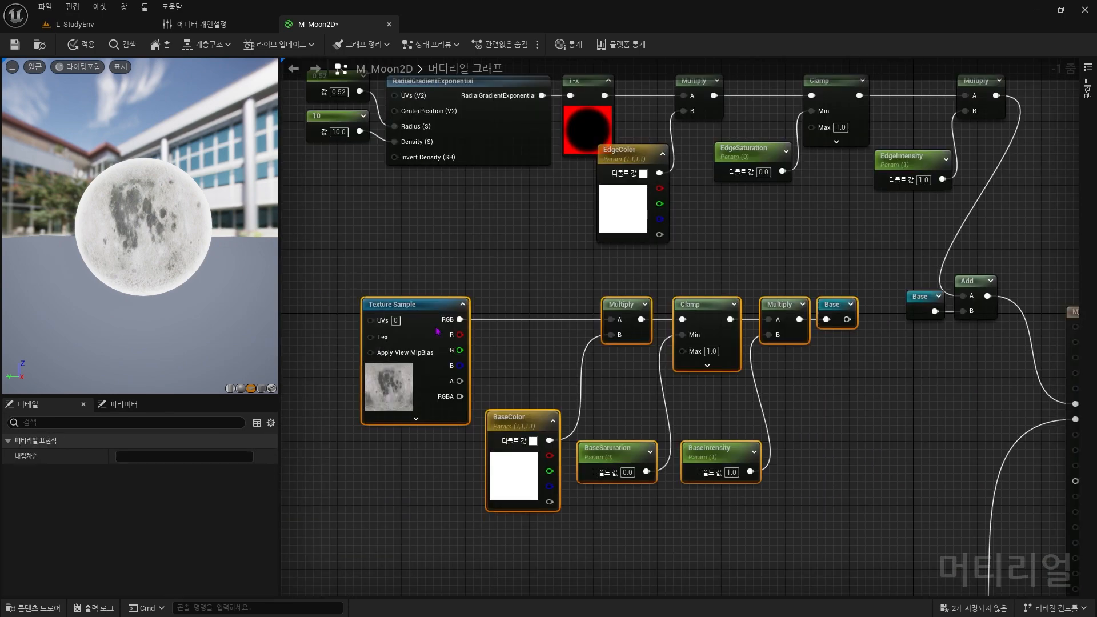
- Enclose the moon texture and base color nodes in a comment titled Base
{"action": "type", "text": "c"}
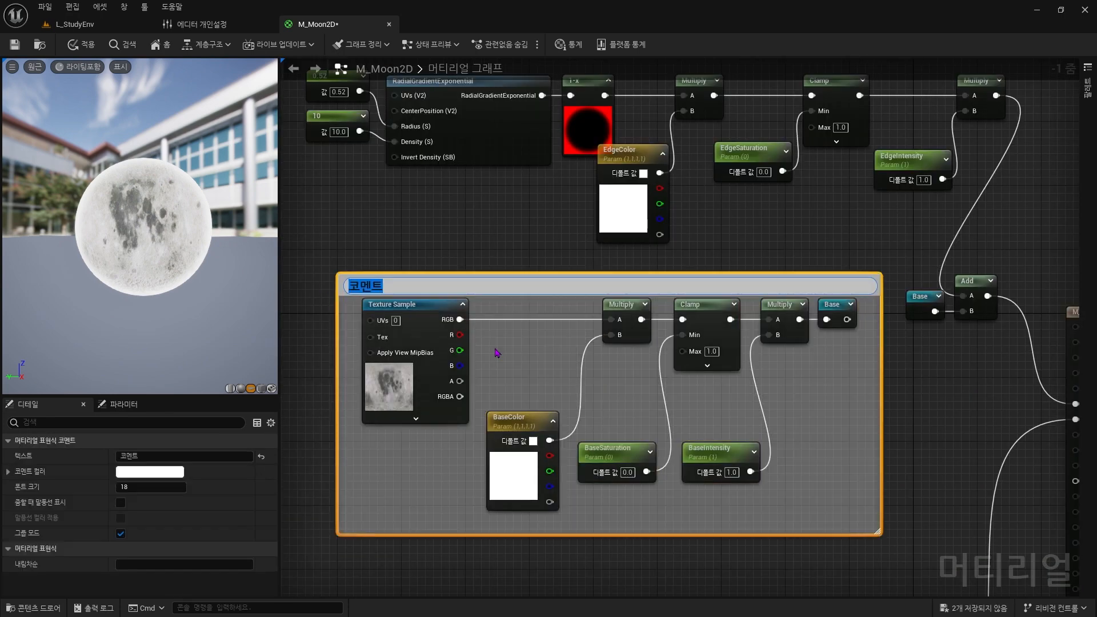
{"action": "type", "text": "Base"}
{"action": "key", "text": "Return"}
- Move the Base comment group away from the material output and enable its comment bubble when zoomed out
{"action": "scroll", "coordinate": [772, 372], "scroll_direction": "down", "scroll_amount": 4}
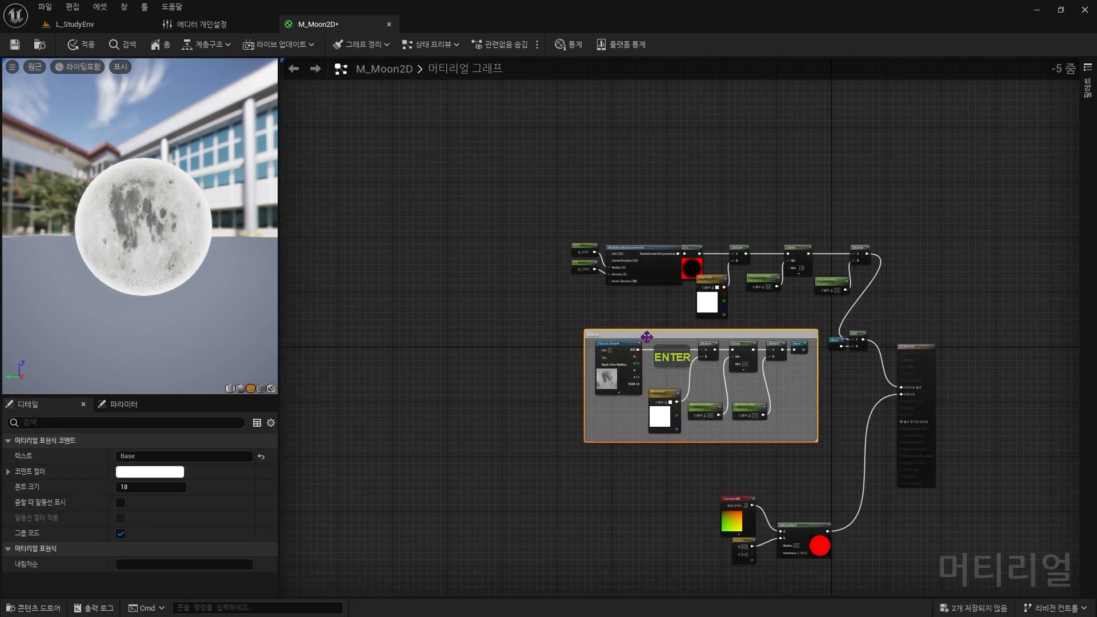
{"action": "left_click_drag", "start_coordinate": [647, 336], "coordinate": [314, 326]}
{"action": "right_click_drag", "start_coordinate": [517, 364], "coordinate": [612, 356]}
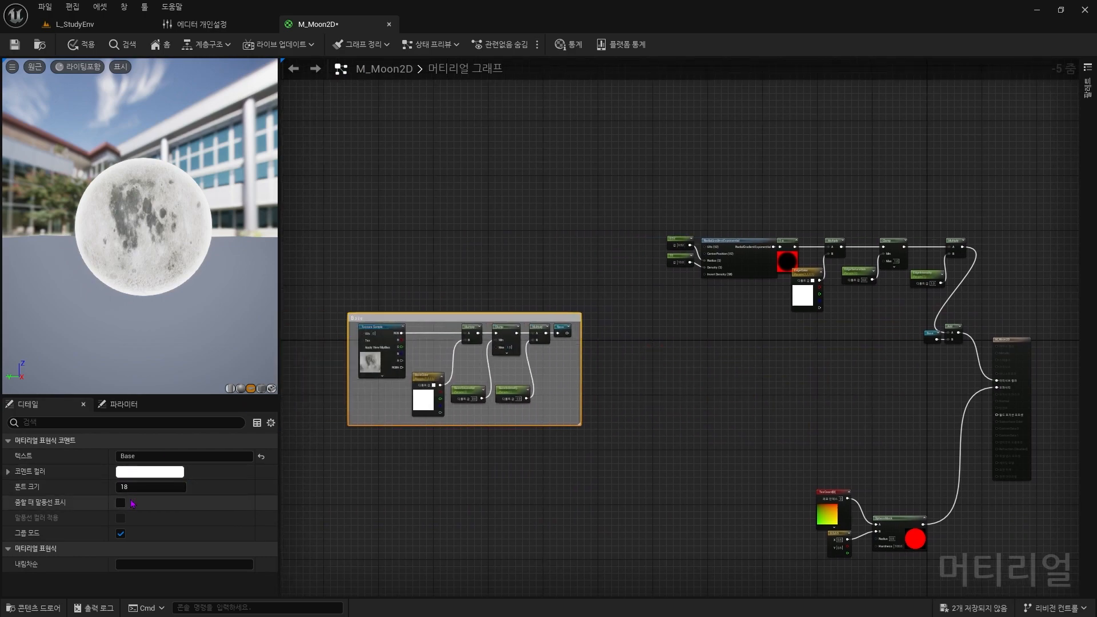
{"action": "left_click", "coordinate": [120, 503]}
- Create a named reroute declaration called Edge and connect the final edge Multiply's output to it
{"action": "scroll", "coordinate": [643, 325], "scroll_direction": "up", "scroll_amount": 5}
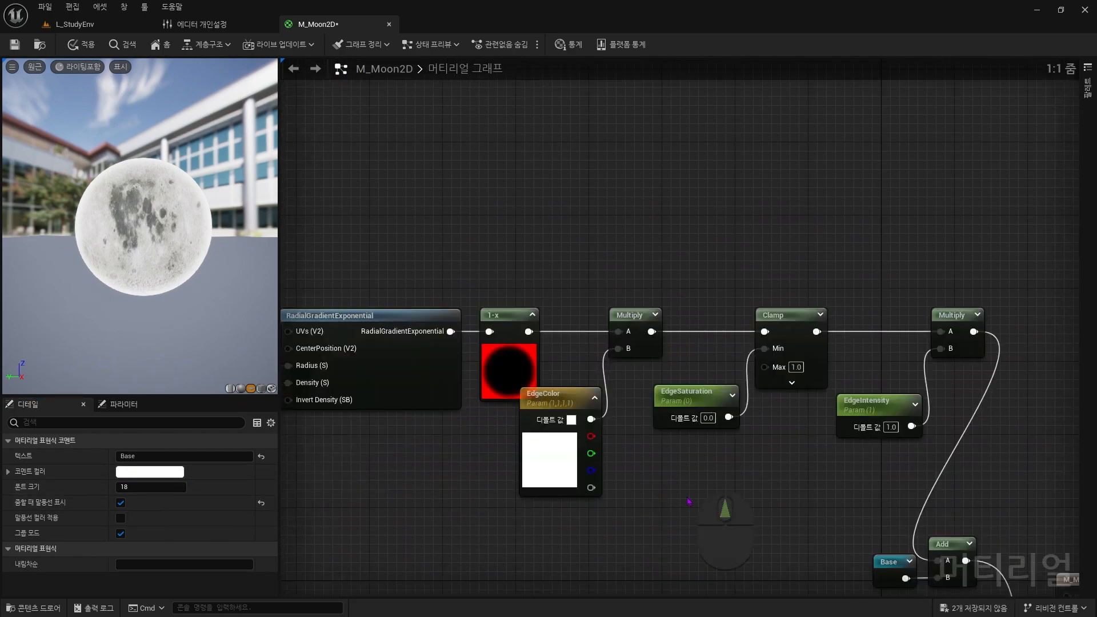
{"action": "left_click", "coordinate": [708, 512]}
{"action": "scroll", "coordinate": [708, 512], "scroll_direction": "down", "scroll_amount": 1}
{"action": "right_click_drag", "start_coordinate": [708, 512], "coordinate": [796, 468]}
{"action": "left_click_drag", "start_coordinate": [962, 464], "coordinate": [448, 268]}
{"action": "right_click_drag", "start_coordinate": [971, 383], "coordinate": [741, 392]}
{"action": "left_click", "coordinate": [859, 392]}
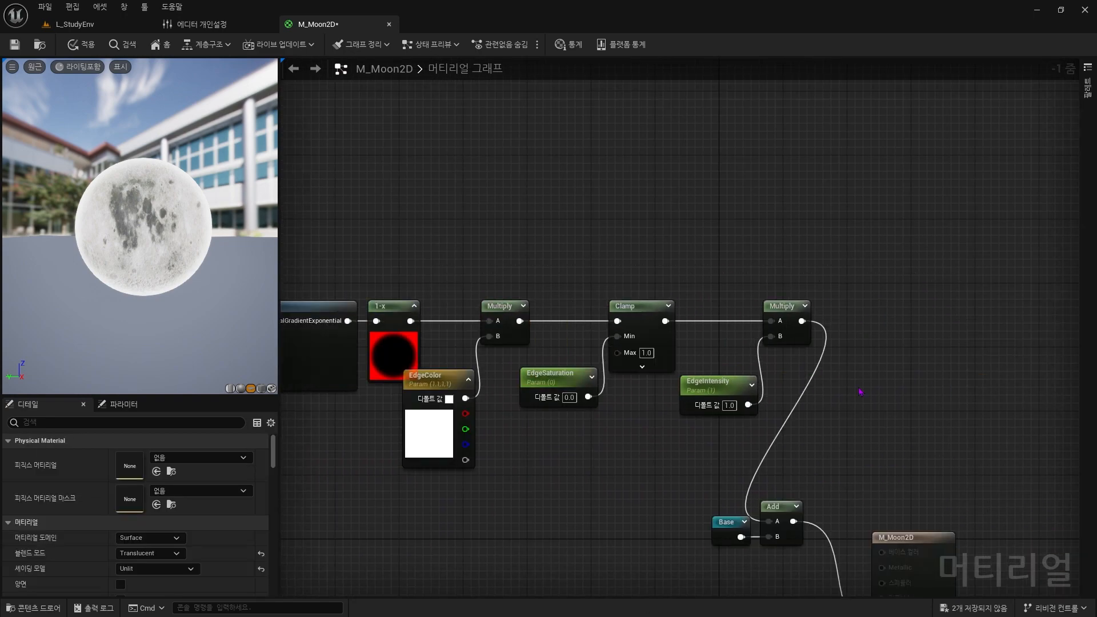
{"action": "scroll", "coordinate": [849, 320], "scroll_direction": "up", "scroll_amount": 5, "text": "ctrl"}
{"action": "right_click", "coordinate": [849, 314]}
{"action": "type", "text": "선언"}
{"action": "key", "text": "Return"}
{"action": "key", "text": "alt"}
{"action": "type", "text": "Edge"}
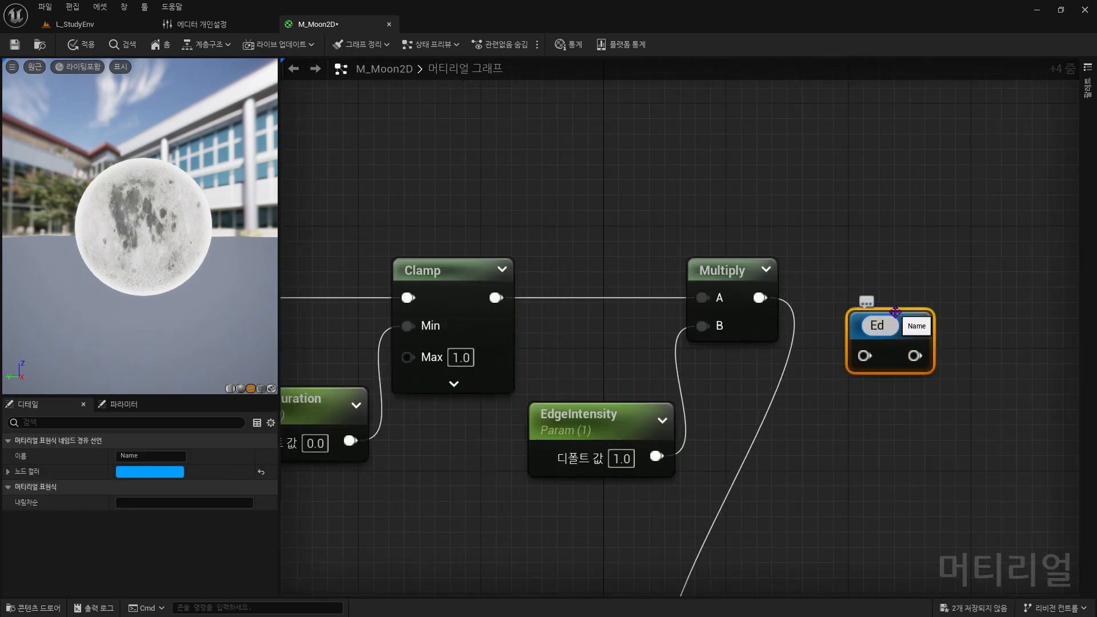
{"action": "key", "text": "Return"}
{"action": "left_click_drag", "start_coordinate": [760, 297], "coordinate": [868, 356]}
- Feed the Add node's A input from an Edge usage node and enclose the edge nodes in a comment titled Edge
{"action": "right_click_drag", "start_coordinate": [589, 583], "coordinate": [537, 395]}
{"action": "right_click", "coordinate": [534, 393]}
{"action": "left_click", "coordinate": [566, 177]}
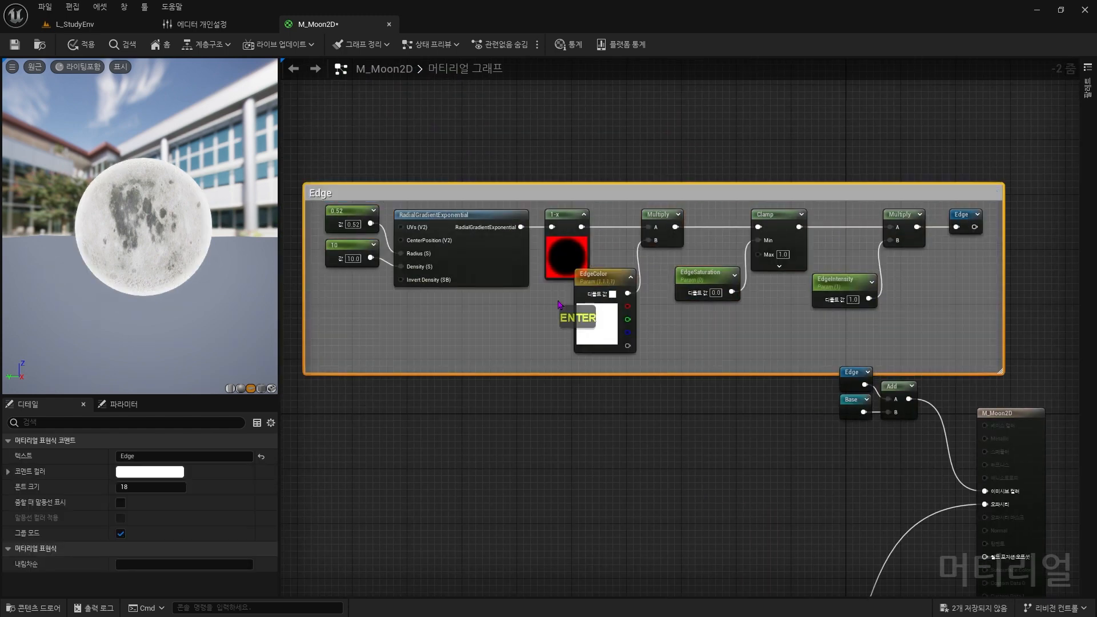
- Enable the Edge comment's zoomed-out bubble and stack the Edge comment group above the Base comment group
{"action": "scroll", "coordinate": [639, 423], "scroll_direction": "down", "scroll_amount": 4}
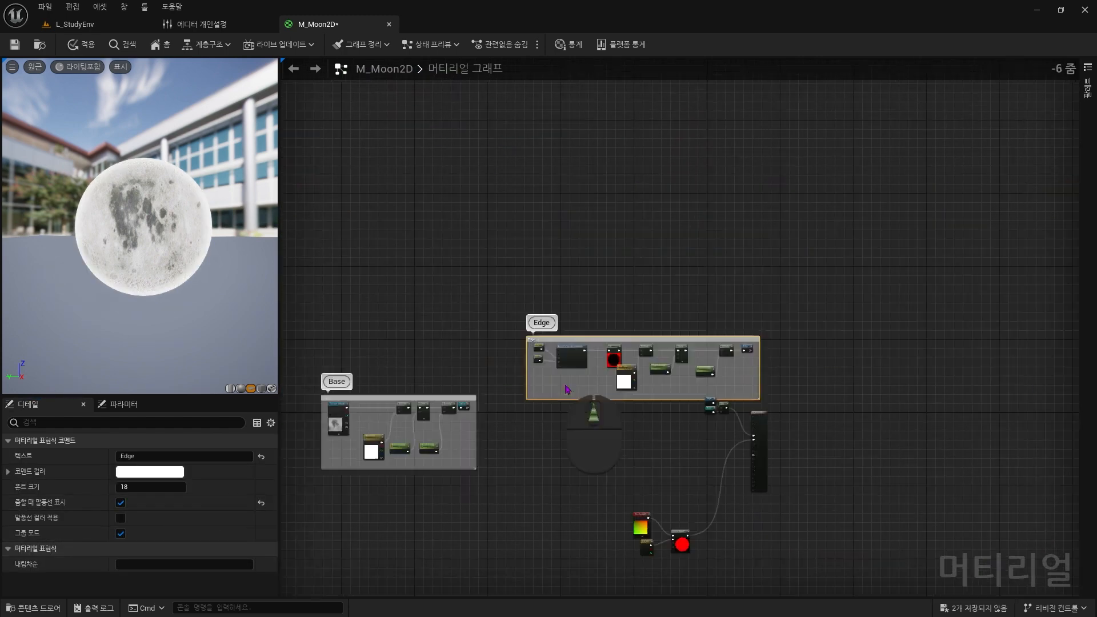
{"action": "left_click_drag", "start_coordinate": [591, 344], "coordinate": [467, 329]}
{"action": "left_click_drag", "start_coordinate": [408, 398], "coordinate": [489, 395]}
- Create a named reroute declaration called Mask and connect the SphereMask output to it in place of the opacity input
{"action": "right_click_drag", "start_coordinate": [616, 483], "coordinate": [612, 409]}
{"action": "scroll", "coordinate": [692, 505], "scroll_direction": "up", "scroll_amount": 6}
{"action": "left_click_drag", "start_coordinate": [396, 424], "coordinate": [751, 320]}
{"action": "left_click", "coordinate": [751, 321]}
{"action": "right_click", "coordinate": [751, 322]}
{"action": "key", "text": "alt"}
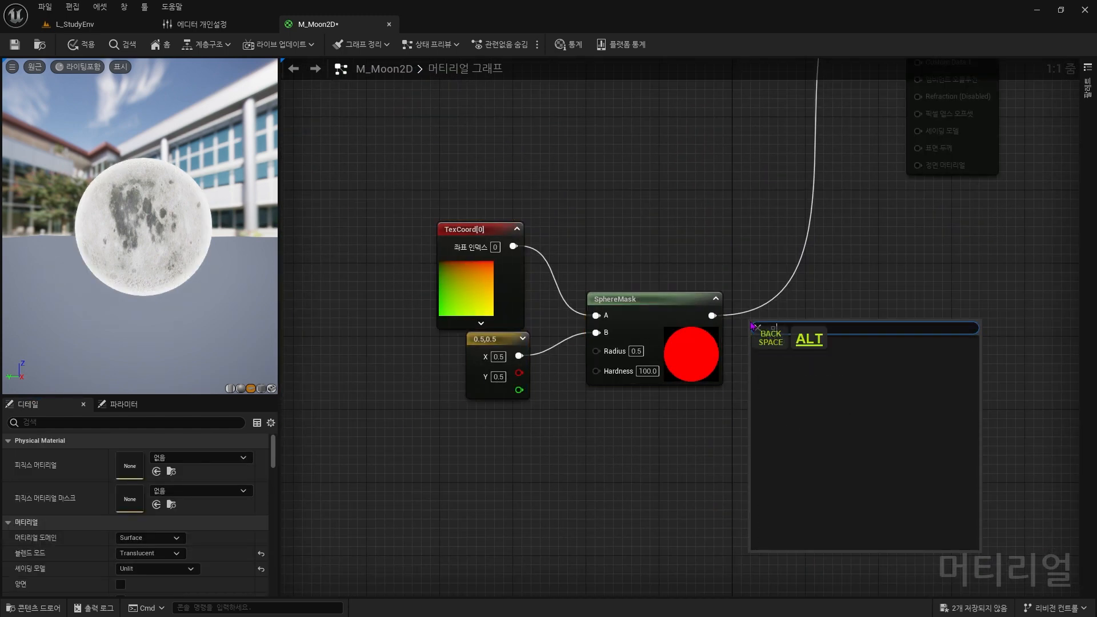
{"action": "type", "text": "nam"}
{"action": "key", "text": "Return"}
{"action": "type", "text": "Mask"}
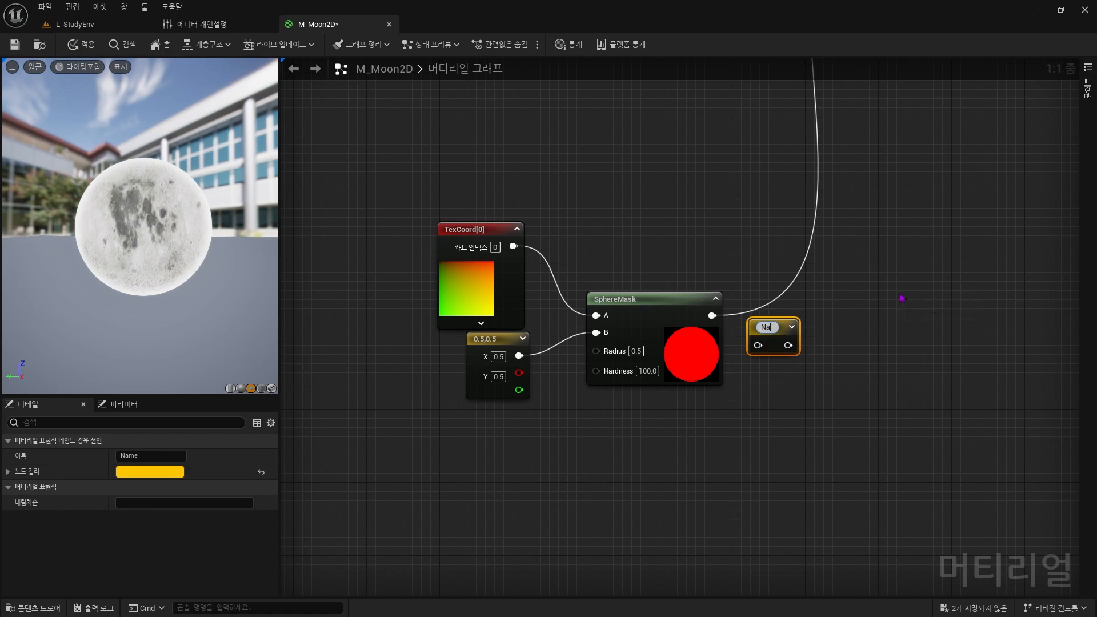
{"action": "key", "text": "Return"}
{"action": "left_click", "coordinate": [712, 316], "text": "alt"}
{"action": "left_click_drag", "start_coordinate": [712, 315], "coordinate": [758, 343]}
- Enclose the mask nodes in a comment titled Mask with its zoomed-out bubble enabled, and move it below the Base comment
{"action": "left_click_drag", "start_coordinate": [821, 398], "coordinate": [480, 274]}
{"action": "type", "text": "cMask"}
{"action": "key", "text": "Return"}
{"action": "left_click", "coordinate": [121, 503]}
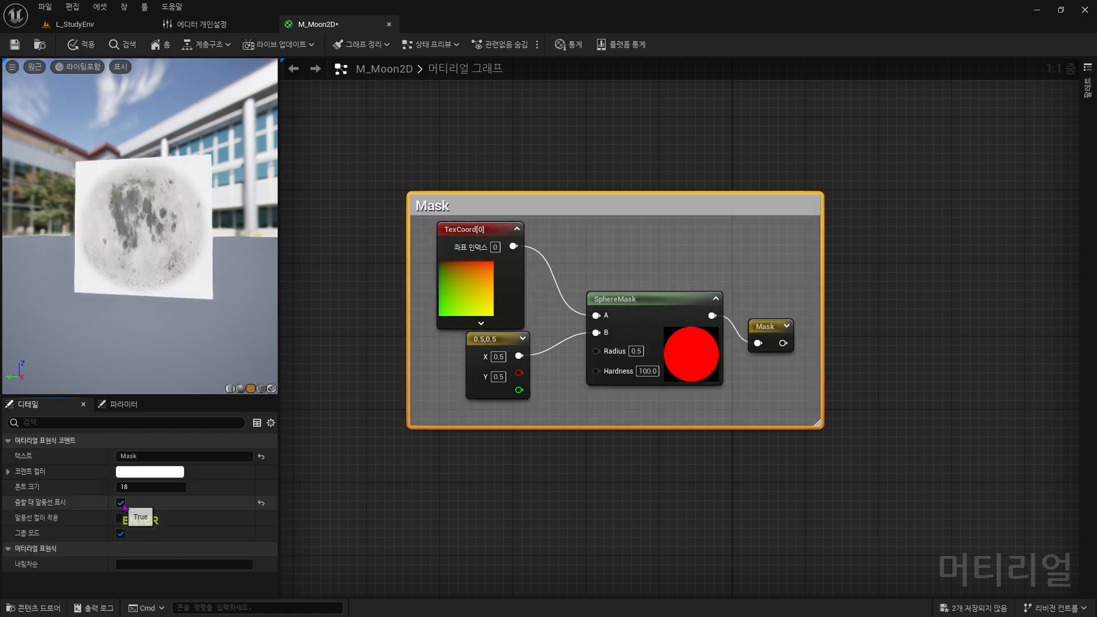
{"action": "scroll", "coordinate": [684, 414], "scroll_direction": "down", "scroll_amount": 6}
{"action": "left_click_drag", "start_coordinate": [668, 364], "coordinate": [446, 333]}
- Place a Mask named reroute usage node and connect it to the material's opacity input
{"action": "scroll", "coordinate": [709, 280], "scroll_direction": "up", "scroll_amount": 6}
{"action": "right_click_drag", "start_coordinate": [751, 425], "coordinate": [678, 450]}
{"action": "right_click", "coordinate": [678, 450]}
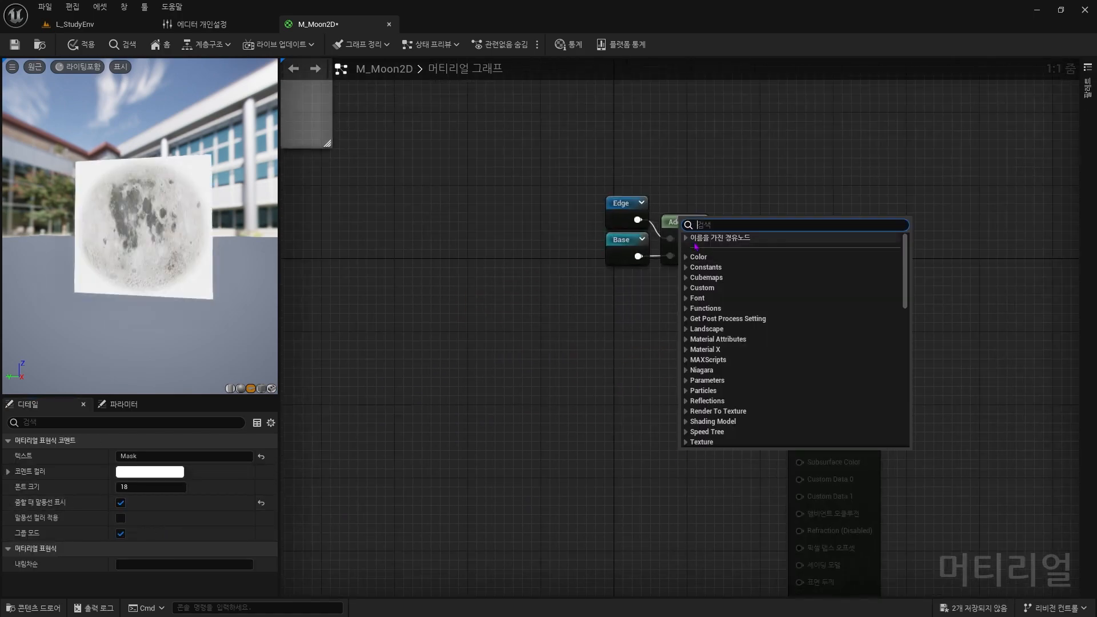
{"action": "type", "text": "mask"}
{"action": "key", "text": "Return"}
{"action": "left_click_drag", "start_coordinate": [711, 475], "coordinate": [800, 377]}
- Arrange the Edge, Base, Add and Mask nodes compactly beside the material output and save M_Moon2D
{"action": "left_click_drag", "start_coordinate": [695, 459], "coordinate": [713, 397]}
{"action": "left_click_drag", "start_coordinate": [710, 182], "coordinate": [631, 255]}
{"action": "left_click_drag", "start_coordinate": [683, 225], "coordinate": [710, 306]}
{"action": "left_click", "coordinate": [688, 371]}
{"action": "scroll", "coordinate": [693, 390], "scroll_direction": "up", "scroll_amount": 5, "text": "ctrl"}
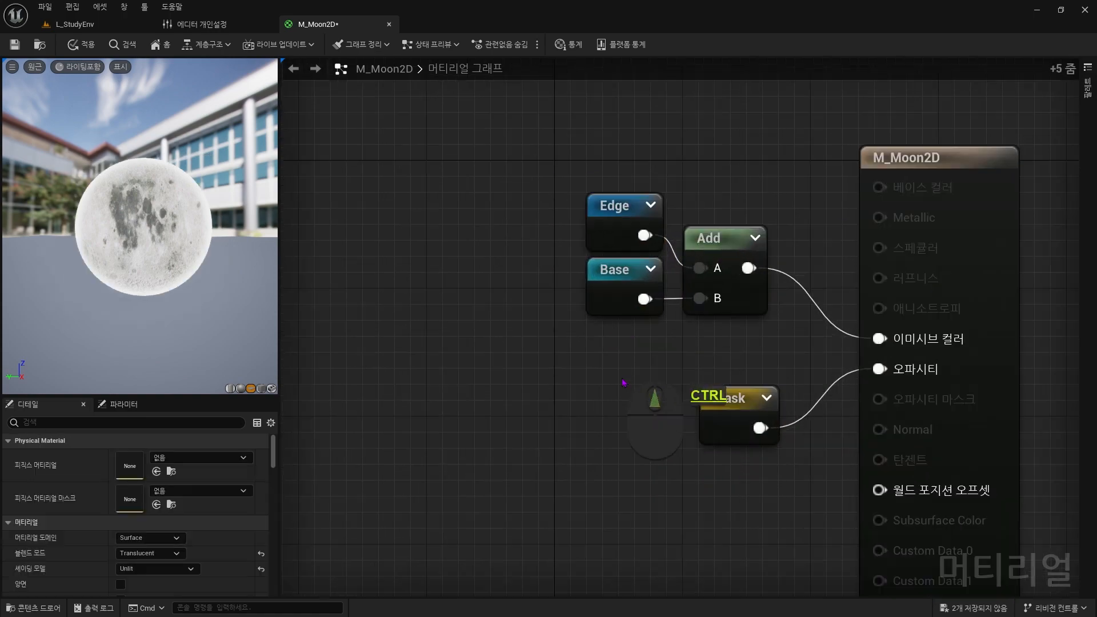
{"action": "key", "text": "ctrl+s"}
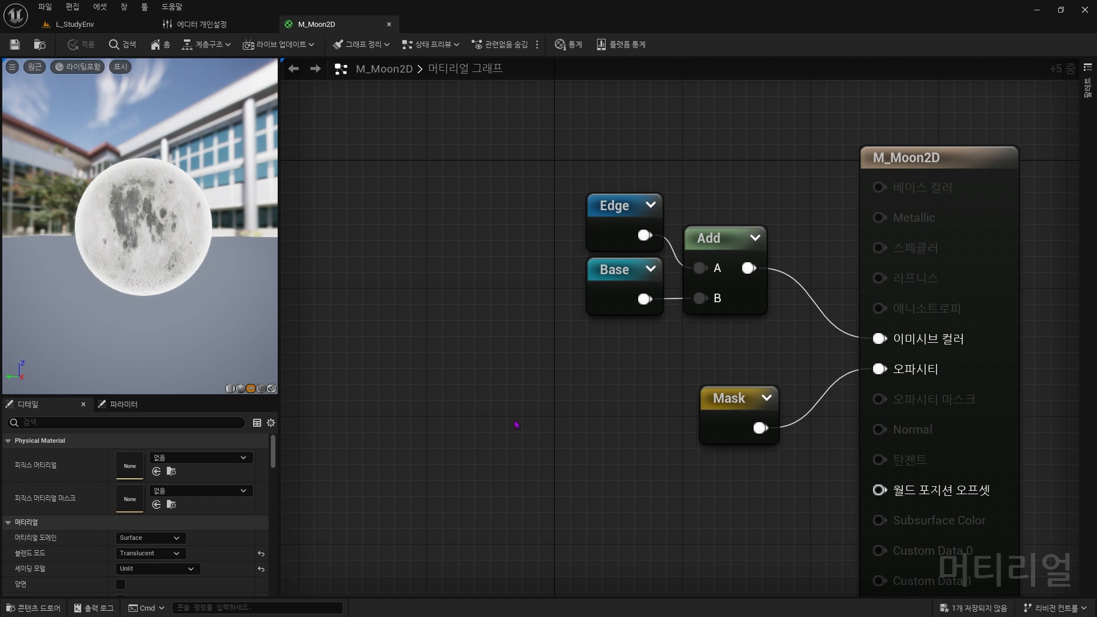
- Look up the named reroute nodes available for placing in the M_Moon2D graph
{"action": "right_click", "coordinate": [472, 410]}
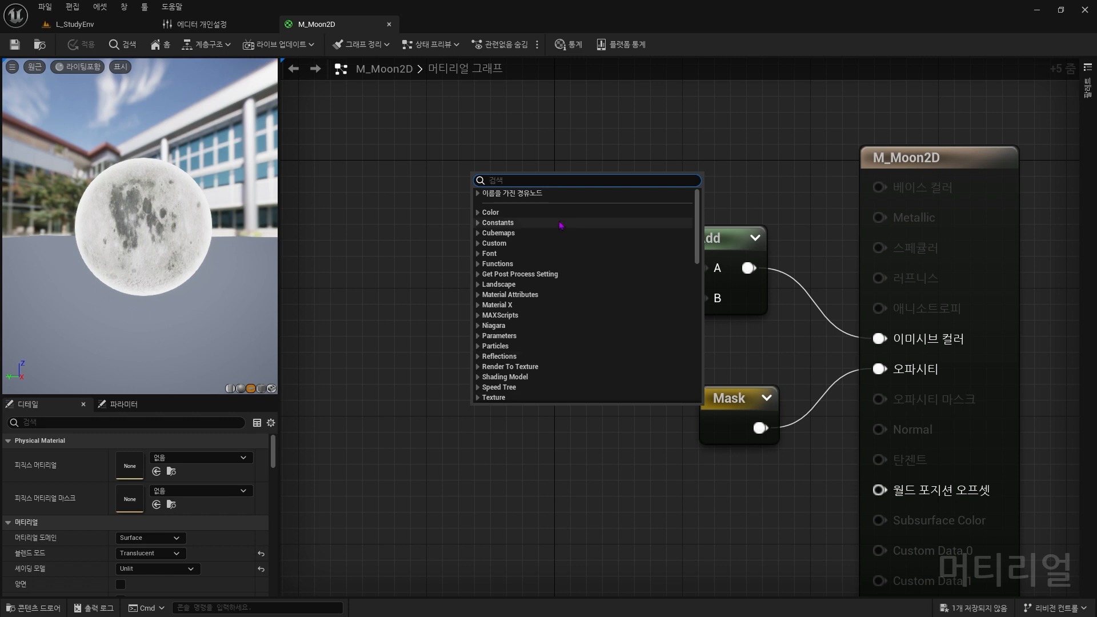
{"action": "left_click", "coordinate": [538, 198]}
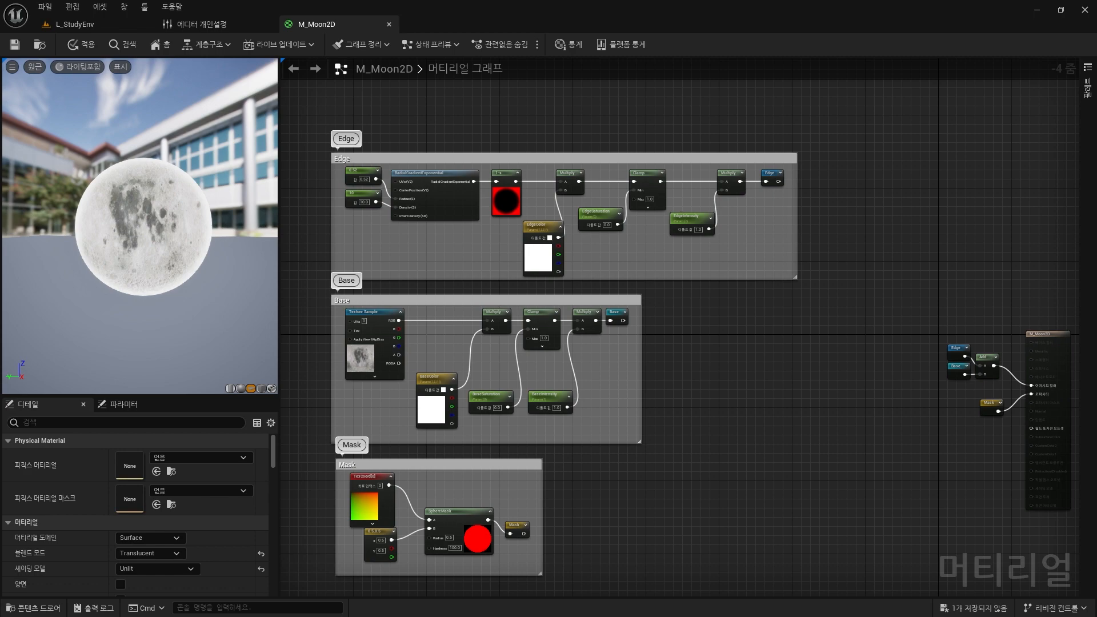
- Open the M_Halo material and set its blend mode to Translucent and its shading model to Unlit
{"action": "key", "text": "ctrl+space"}
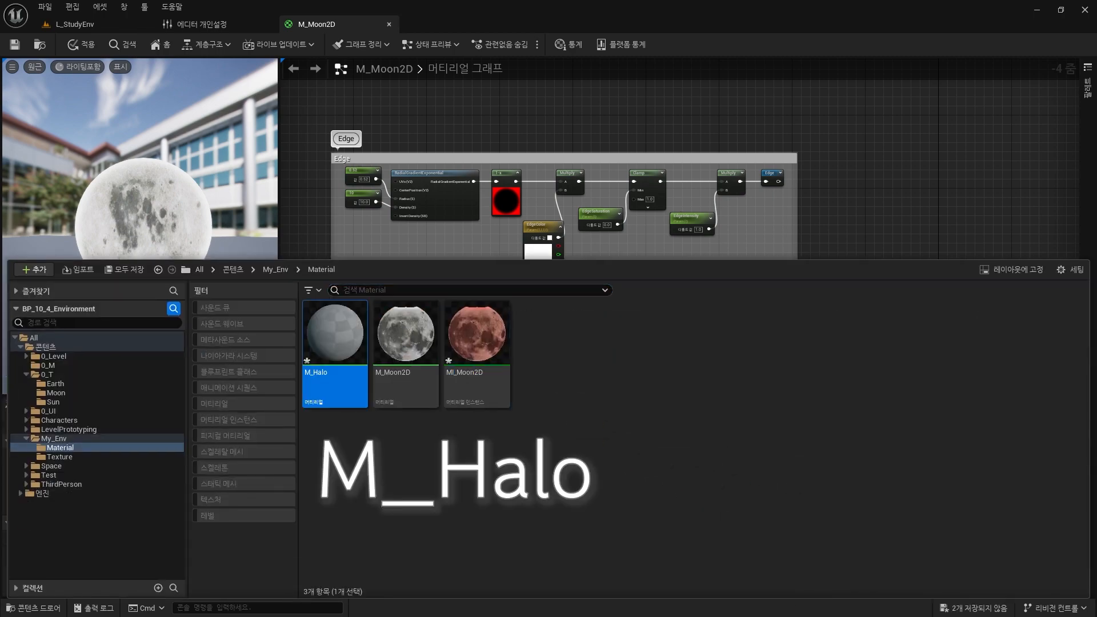
{"action": "double_click", "coordinate": [335, 337]}
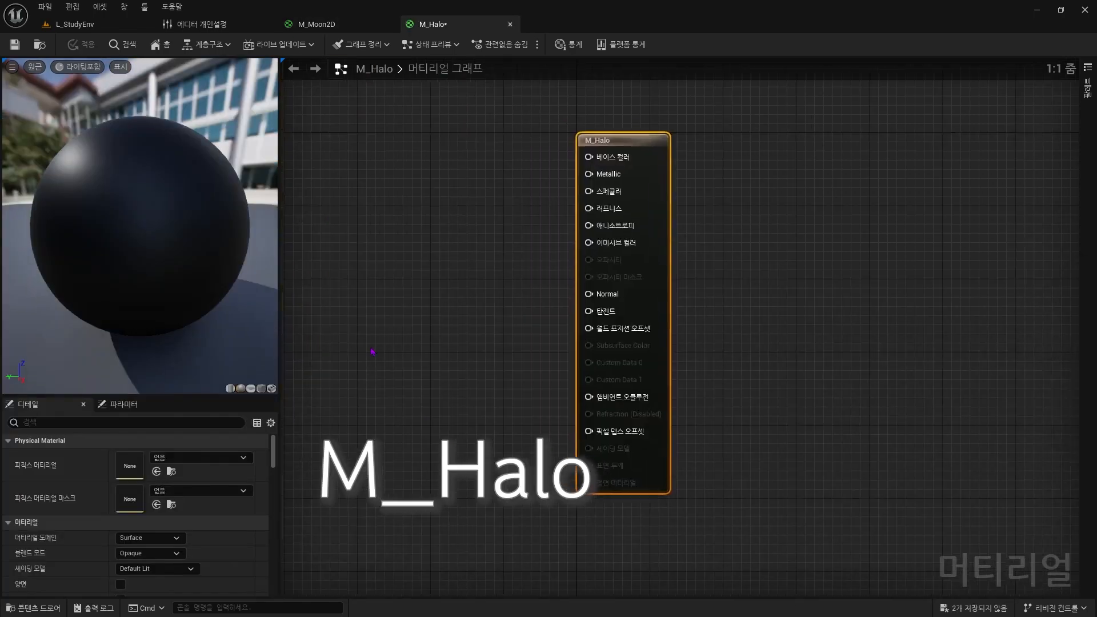
{"action": "left_click", "coordinate": [150, 553]}
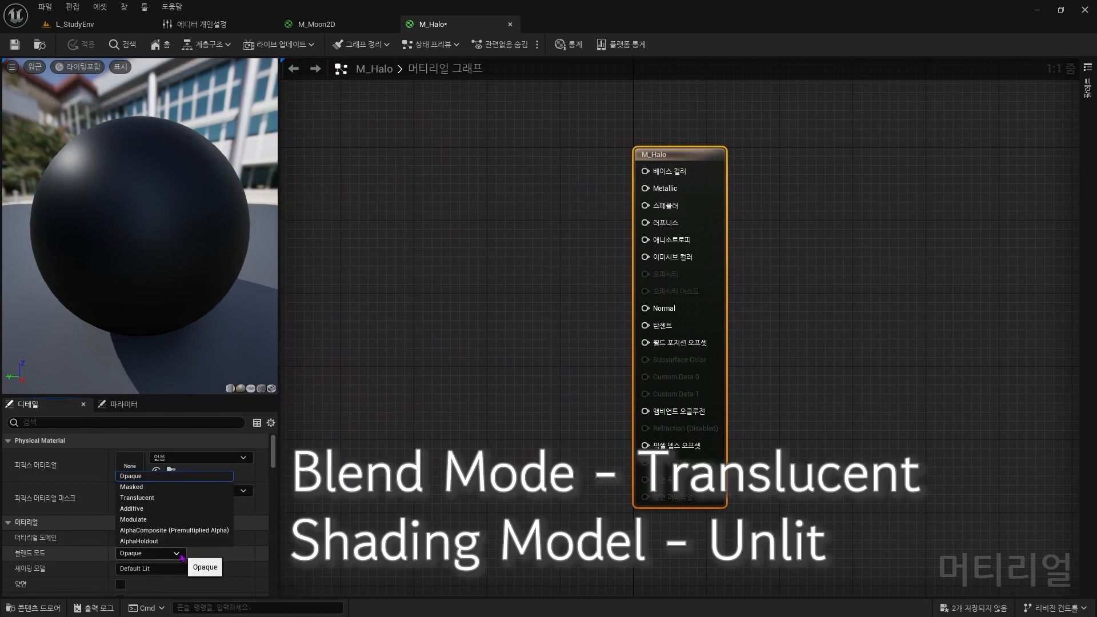
{"action": "left_click", "coordinate": [165, 502]}
{"action": "left_click", "coordinate": [157, 568]}
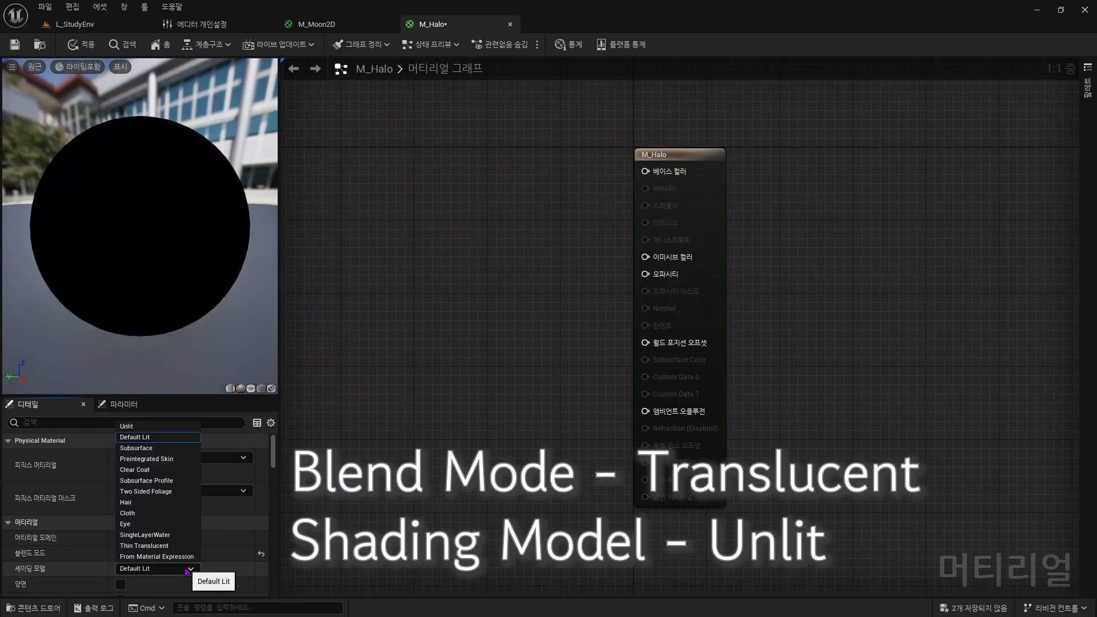
{"action": "left_click", "coordinate": [153, 437]}
{"action": "left_click", "coordinate": [172, 566]}
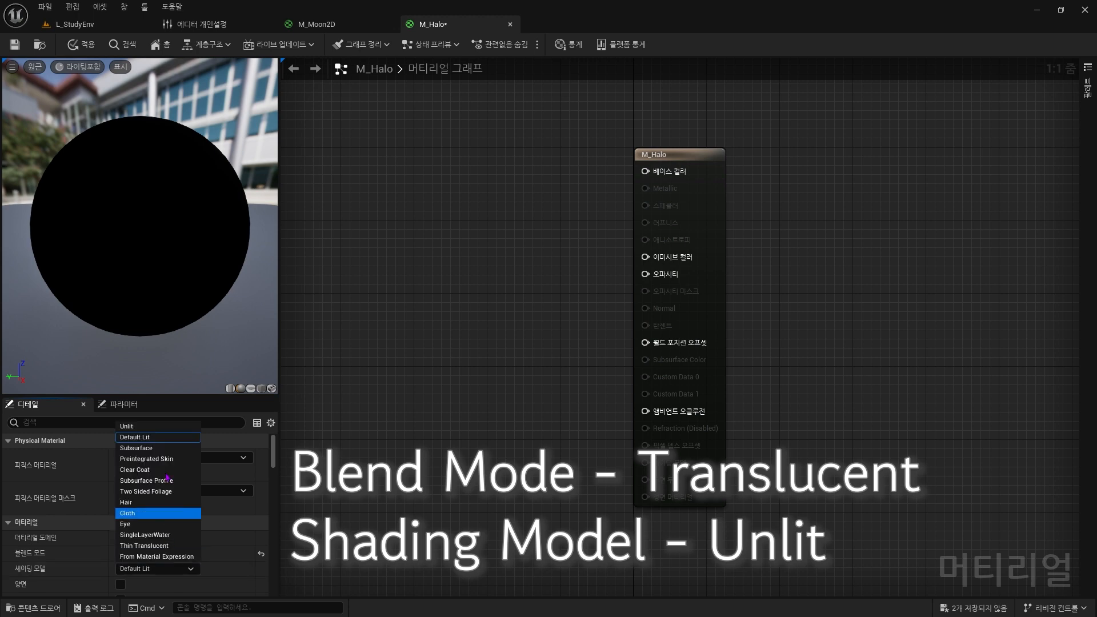
{"action": "left_click", "coordinate": [137, 425]}
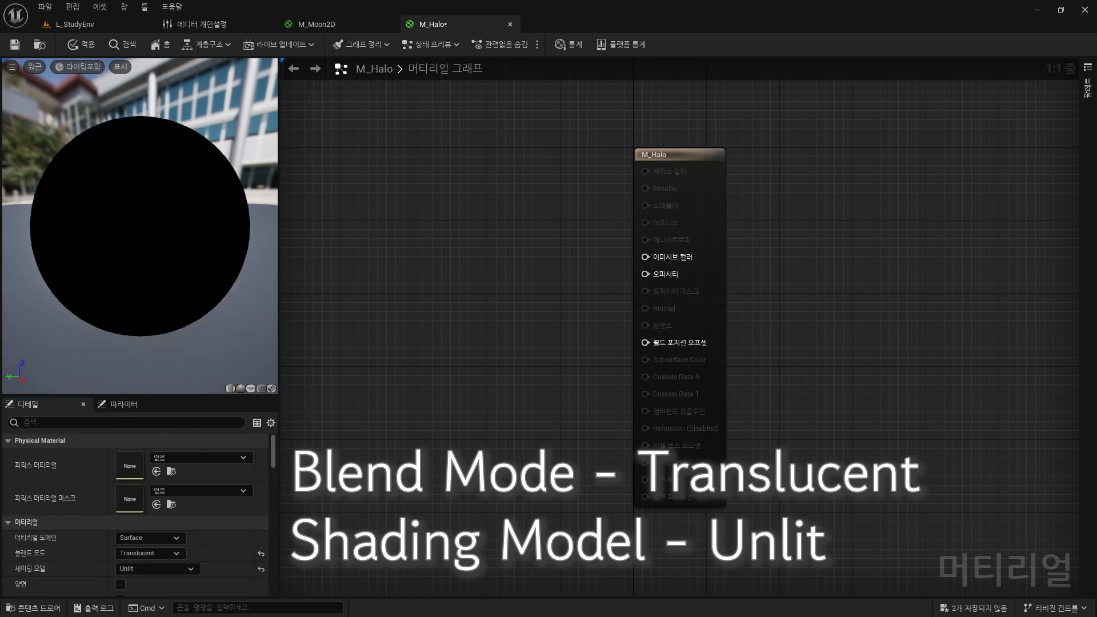
- Add a previewed RadialGradientExponential node to M_Halo, driven by scalar parameters Radius 0.5 and Density 2.33
{"action": "right_click_drag", "start_coordinate": [374, 302], "coordinate": [519, 379]}
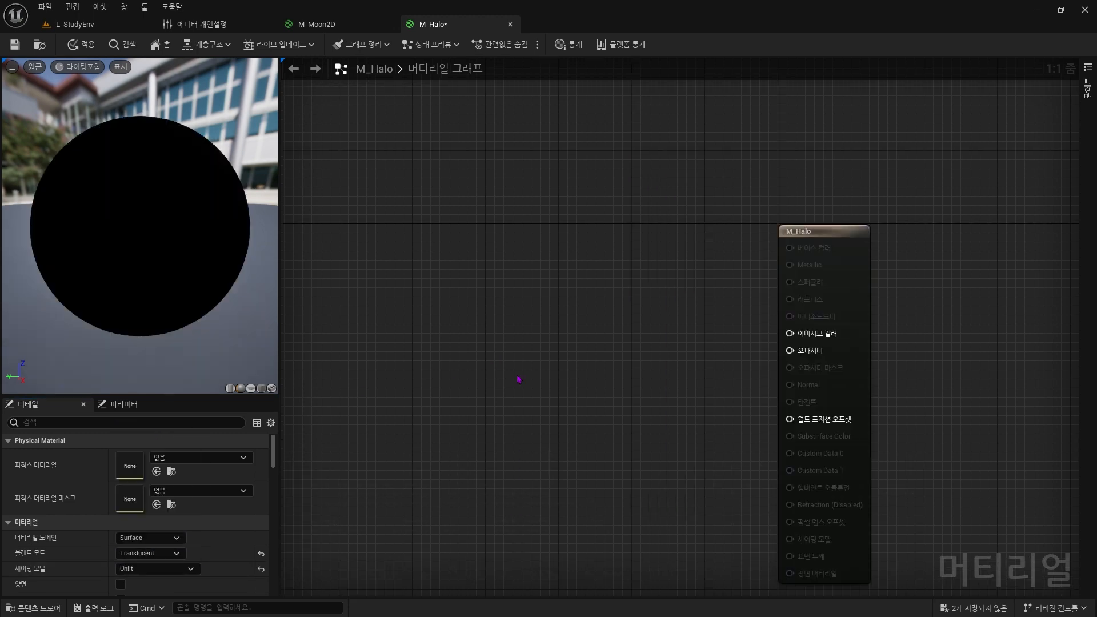
{"action": "right_click", "coordinate": [467, 390]}
{"action": "type", "text": "r"}
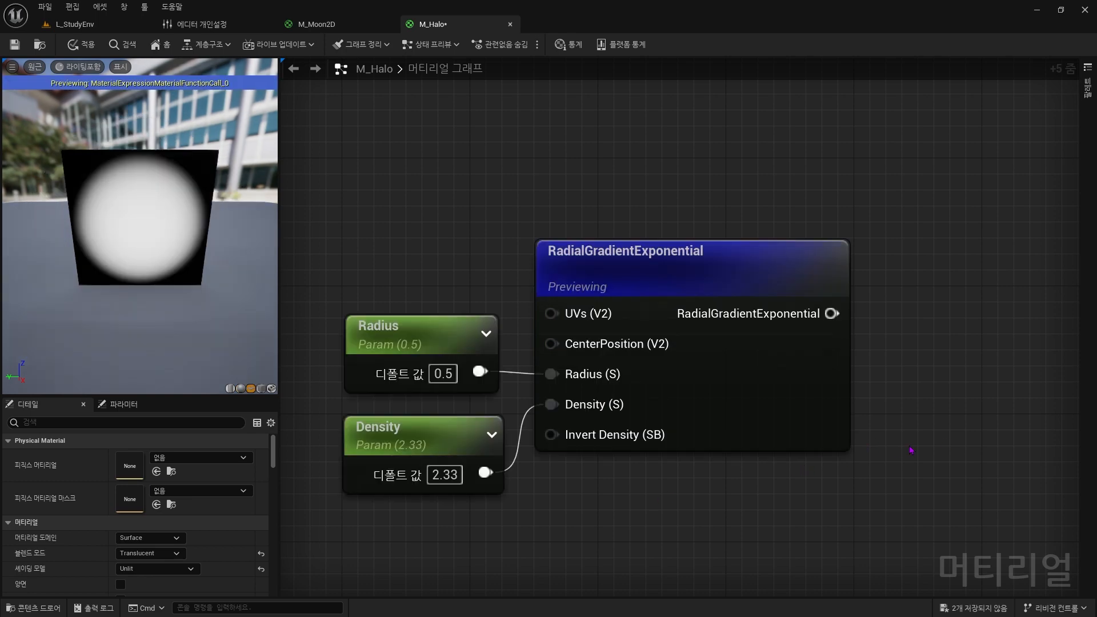
{"action": "right_click_drag", "start_coordinate": [911, 450], "coordinate": [885, 412]}
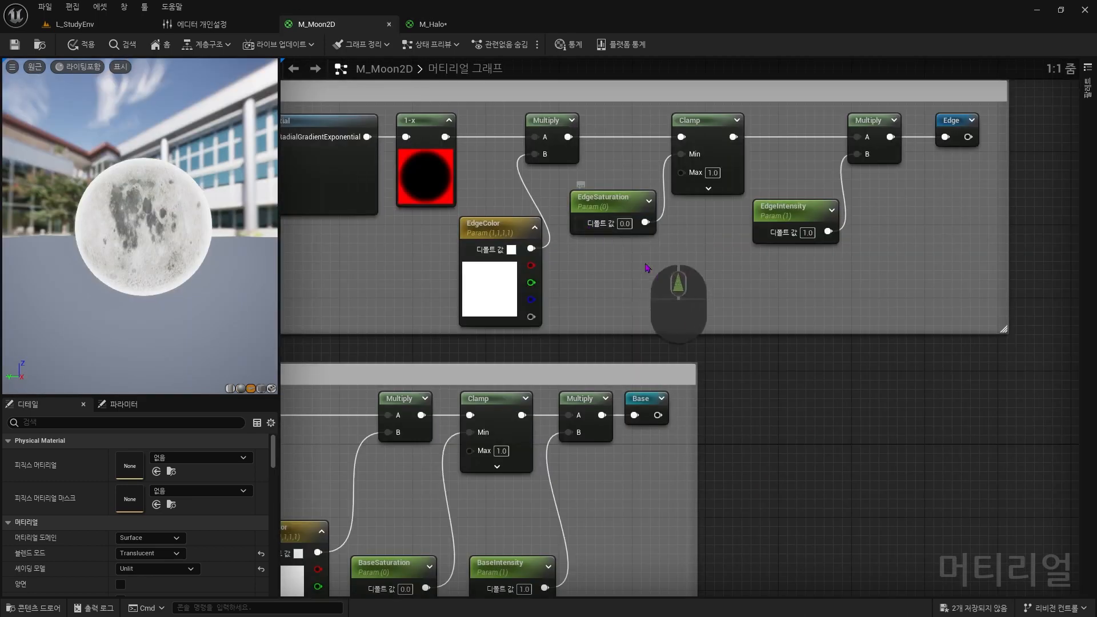
- Copy the EdgeColor, EdgeSaturation and EdgeIntensity parameters with their Multiply and Clamp nodes from the M_Moon2D graph
{"action": "right_click_drag", "start_coordinate": [647, 267], "coordinate": [479, 338]}
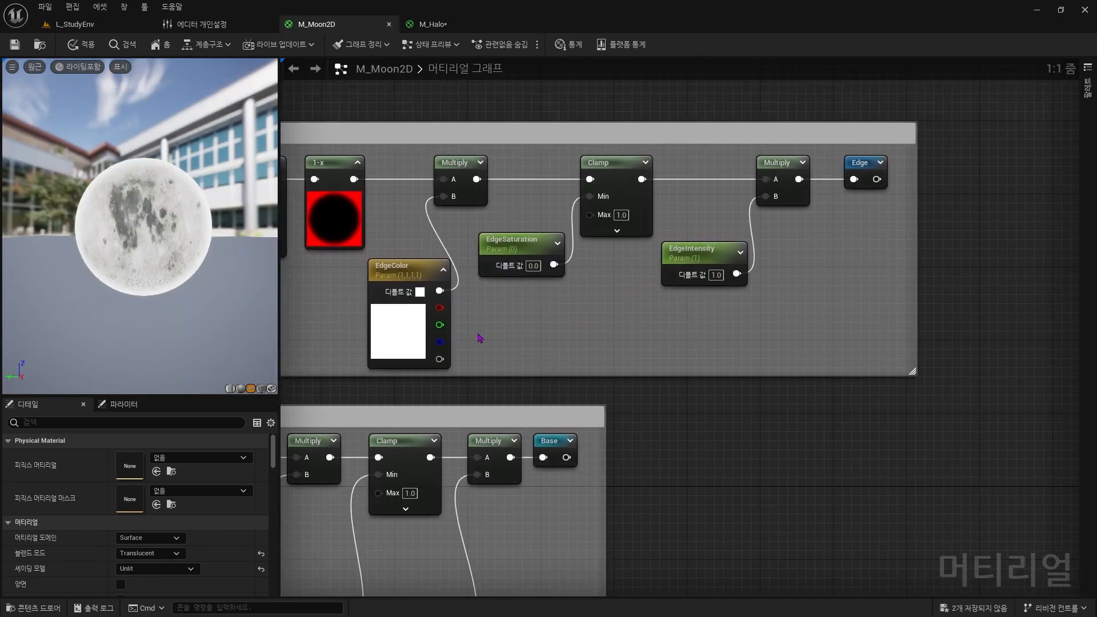
{"action": "left_click_drag", "start_coordinate": [342, 366], "coordinate": [374, 341]}
{"action": "left_click_drag", "start_coordinate": [503, 314], "coordinate": [772, 163], "text": "shift"}
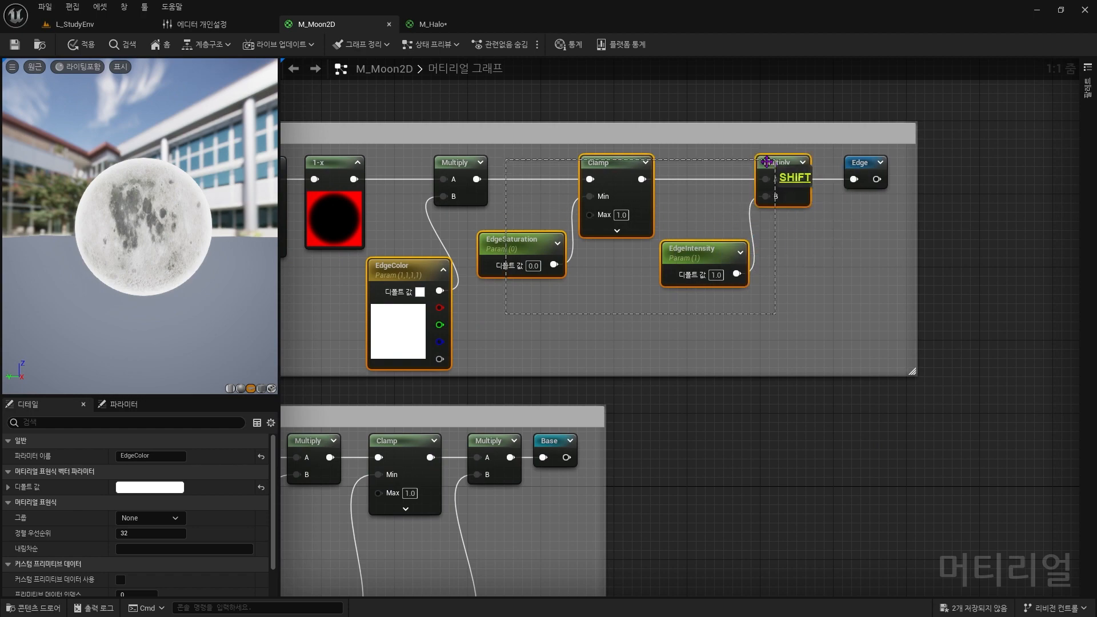
{"action": "left_click_drag", "start_coordinate": [526, 149], "coordinate": [481, 194], "text": "shift"}
{"action": "key", "text": "ctrl+c"}
- Paste the copied color nodes into the M_Halo graph and connect RadialGradientExponential to the first Multiply's A input
{"action": "left_click", "coordinate": [476, 29]}
{"action": "right_click_drag", "start_coordinate": [867, 279], "coordinate": [615, 269]}
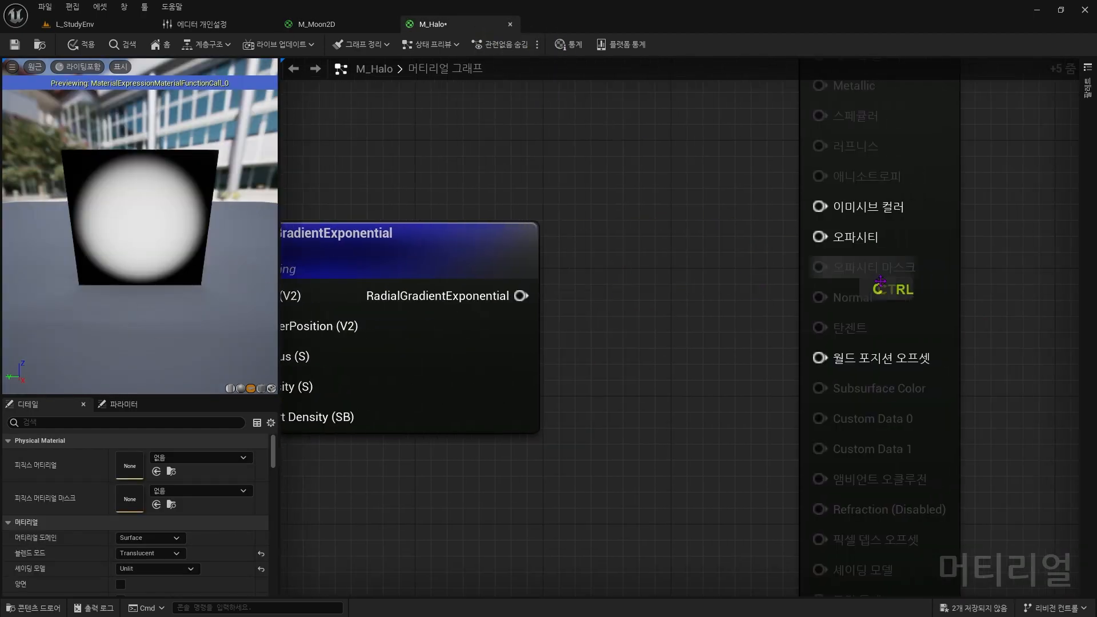
{"action": "scroll", "coordinate": [788, 311], "scroll_direction": "down", "scroll_amount": 8}
{"action": "right_click_drag", "start_coordinate": [784, 319], "coordinate": [821, 298]}
{"action": "left_click_drag", "start_coordinate": [752, 245], "coordinate": [593, 348]}
{"action": "left_click_drag", "start_coordinate": [711, 267], "coordinate": [462, 282]}
{"action": "left_click", "coordinate": [606, 279]}
{"action": "key", "text": "ctrl+v"}
- Rename the EdgeColor parameter in the M_Halo graph to Color
{"action": "scroll", "coordinate": [611, 278], "scroll_direction": "up", "scroll_amount": 3}
{"action": "scroll", "coordinate": [490, 392], "scroll_direction": "up", "scroll_amount": 5}
{"action": "double_click", "coordinate": [474, 374]}
{"action": "key", "text": "Escape"}
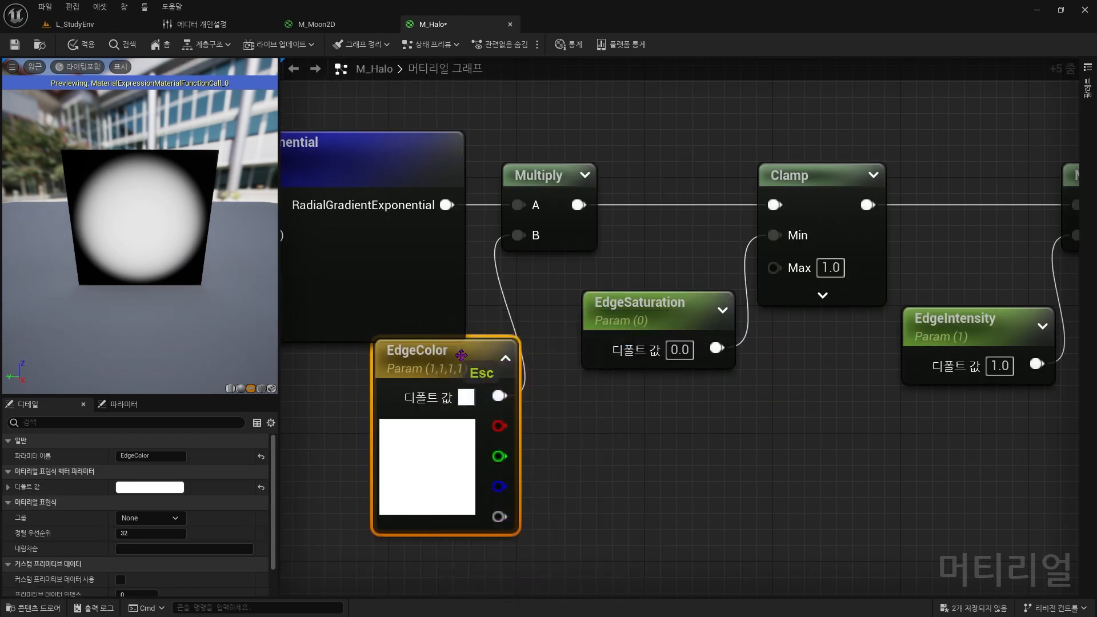
{"action": "double_click", "coordinate": [461, 355]}
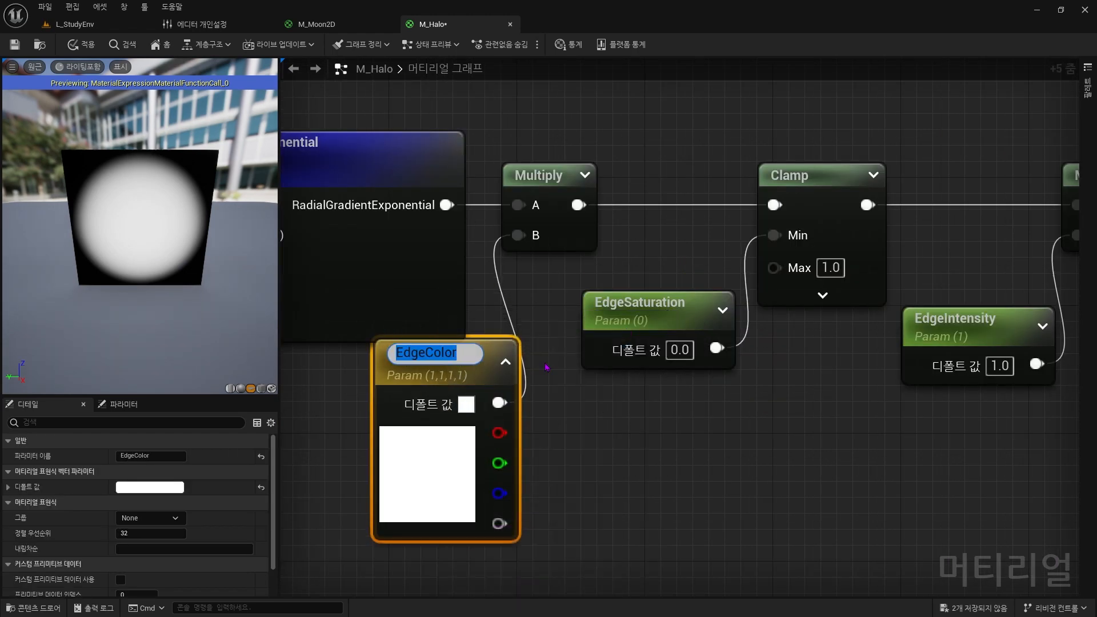
{"action": "key", "text": "Left"}
{"action": "key", "text": "Delete"}
{"action": "key", "text": "Delete"}
{"action": "key", "text": "Delete"}
{"action": "key", "text": "Delete"}
{"action": "key", "text": "Return"}
- Rename the EdgeSaturation parameter feeding the Clamp node's Min input to Saturation
{"action": "left_click", "coordinate": [641, 308]}
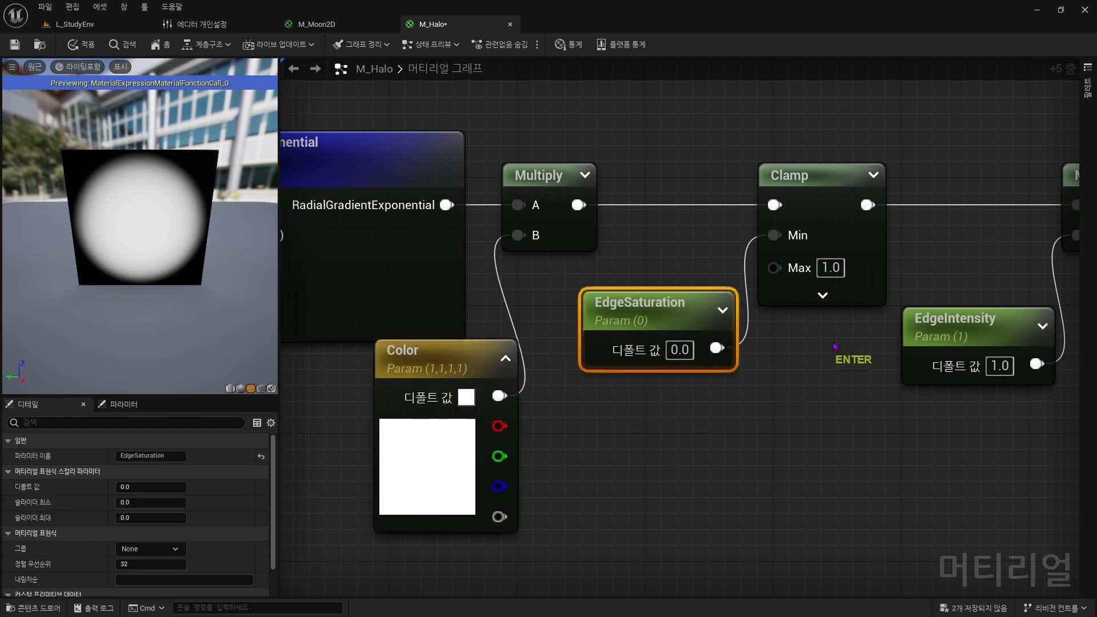
{"action": "key", "text": "F2"}
{"action": "key", "text": "Left"}
{"action": "key", "text": "Delete"}
{"action": "key", "text": "Delete"}
{"action": "key", "text": "Delete"}
{"action": "key", "text": "Delete"}
{"action": "key", "text": "Return"}
- Rename the EdgeIntensity parameter feeding the last Multiply node to Intensity
{"action": "right_click_drag", "start_coordinate": [835, 346], "coordinate": [799, 399]}
{"action": "left_click", "coordinate": [937, 342]}
{"action": "key", "text": "F2"}
{"action": "key", "text": "Left"}
{"action": "key", "text": "Delete"}
{"action": "key", "text": "Delete"}
{"action": "key", "text": "Delete"}
{"action": "key", "text": "Delete"}
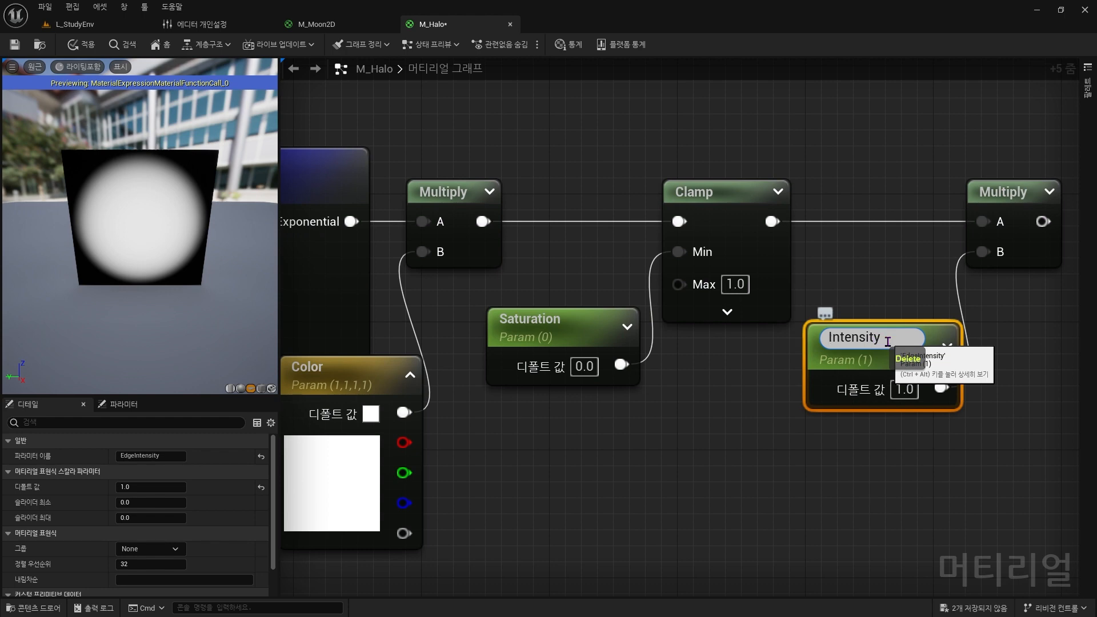
{"action": "key", "text": "Return"}
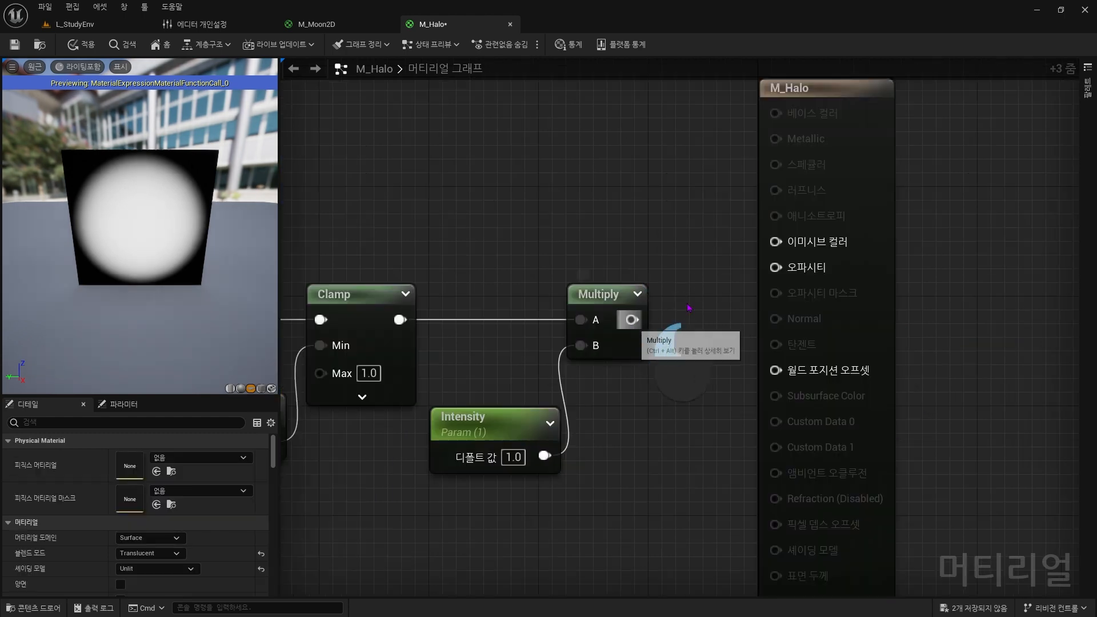
- Connect the last Multiply to Emissive Color and RadialGradientExponential to Opacity, routing the opacity wire above the nodes, and apply the material
{"action": "left_click_drag", "start_coordinate": [632, 320], "coordinate": [789, 256]}
{"action": "left_click_drag", "start_coordinate": [842, 102], "coordinate": [843, 185]}
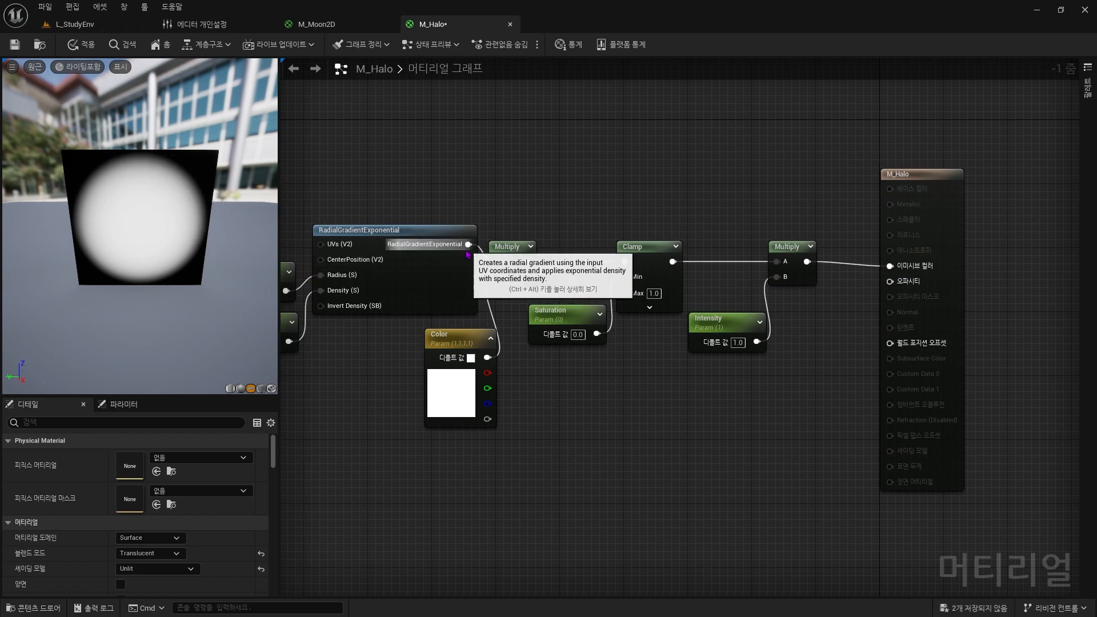
{"action": "left_click_drag", "start_coordinate": [469, 244], "coordinate": [889, 281]}
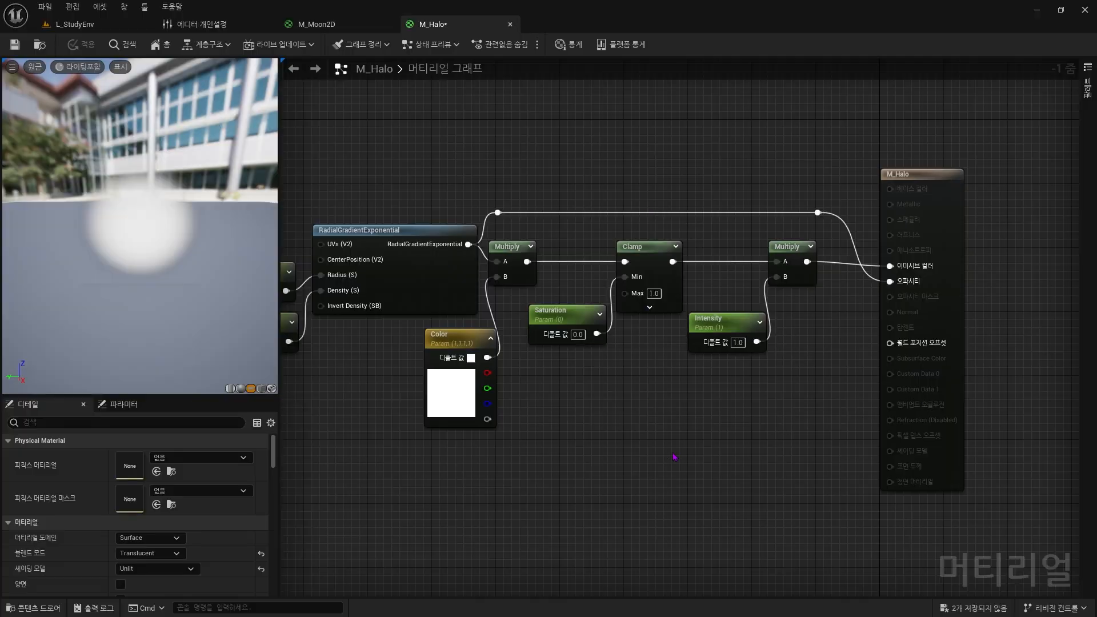
- Create a material instance of M_Halo named MI_Halo in the Material folder and save M_Halo
{"action": "key", "text": "ctrl+space"}
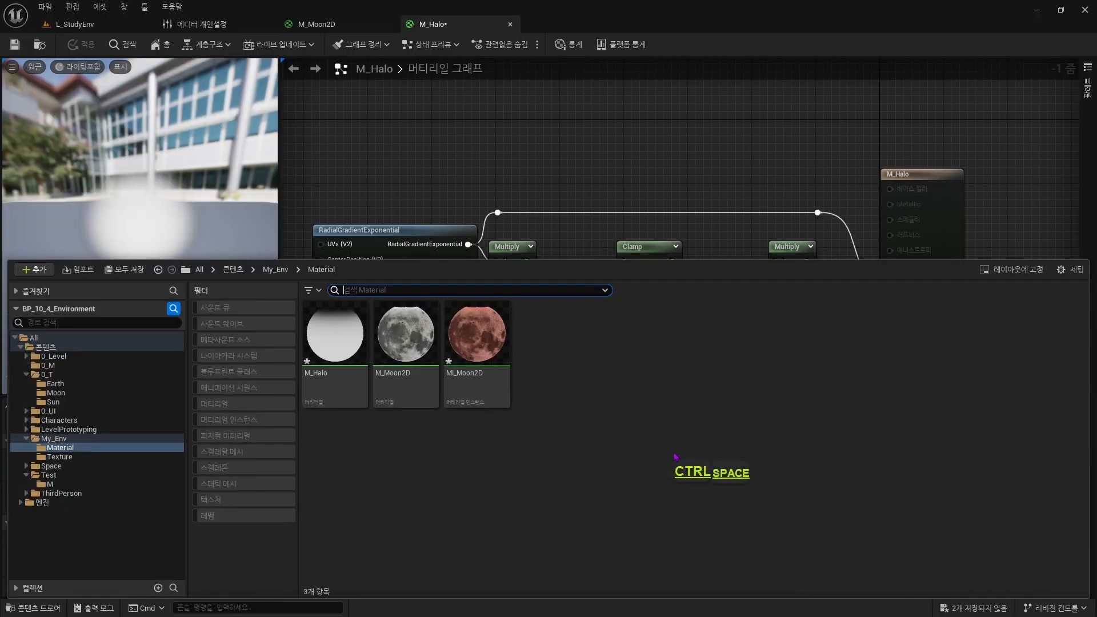
{"action": "right_click", "coordinate": [350, 348]}
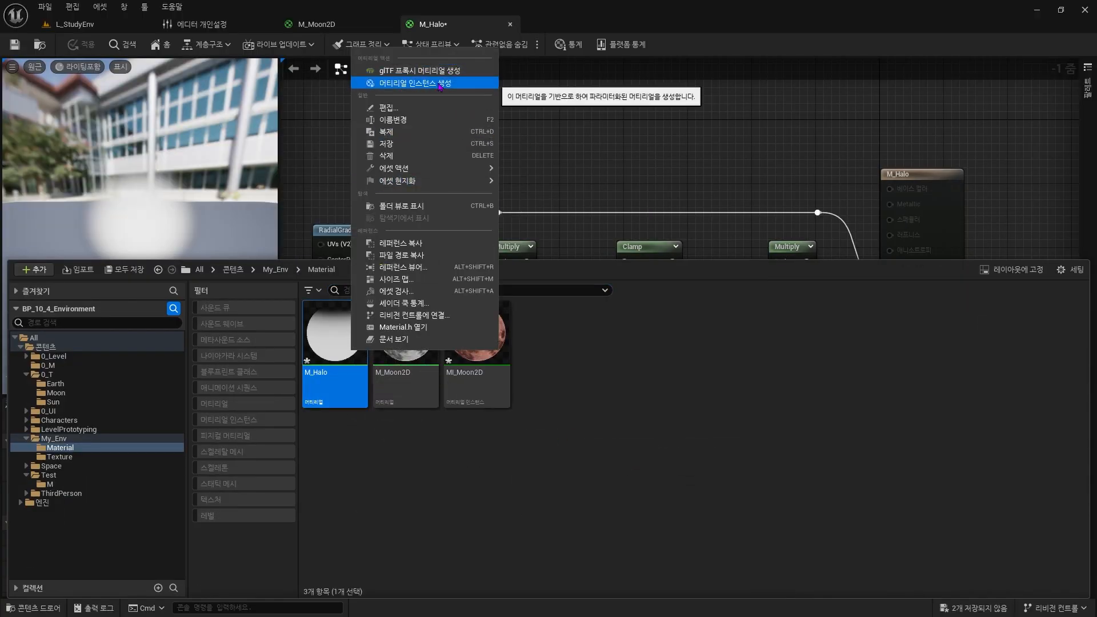
{"action": "left_click", "coordinate": [413, 82]}
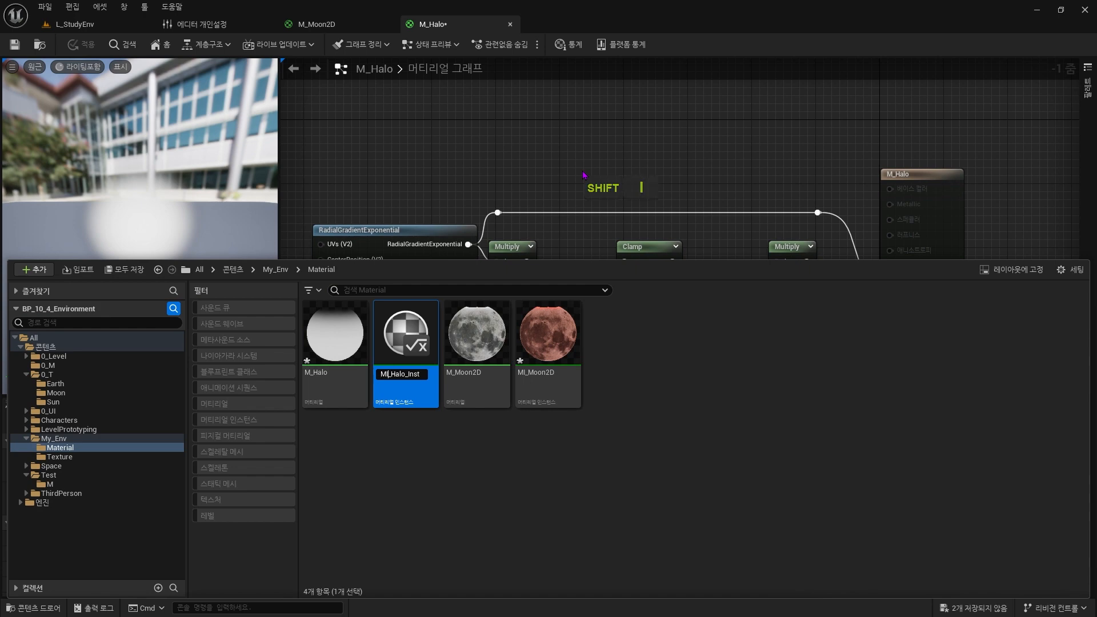
{"action": "key", "text": "Return"}
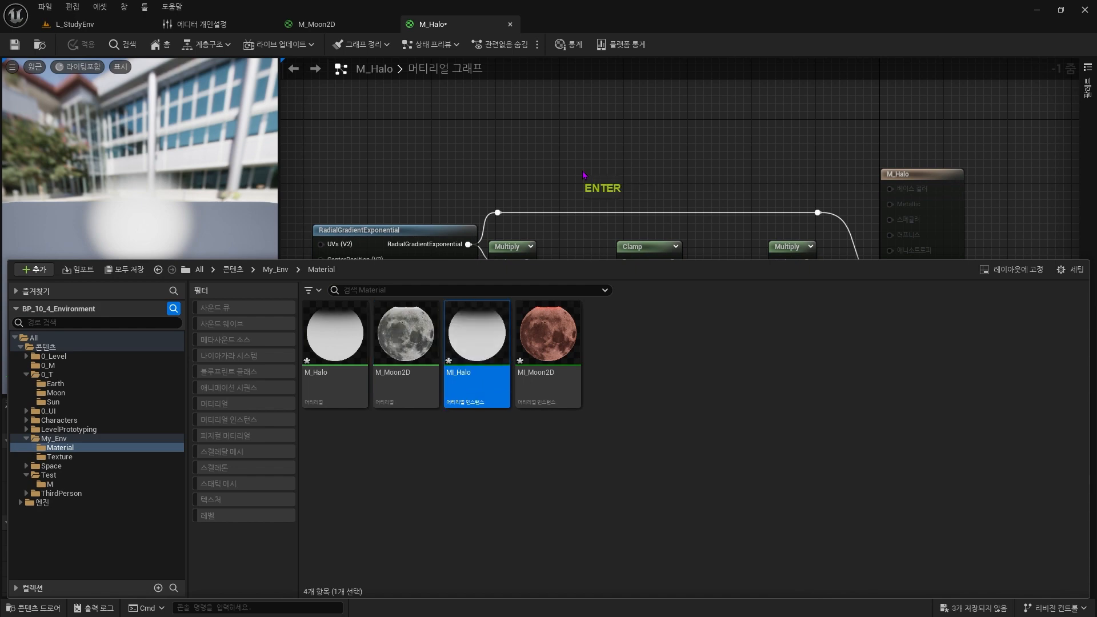
{"action": "left_click", "coordinate": [15, 44]}
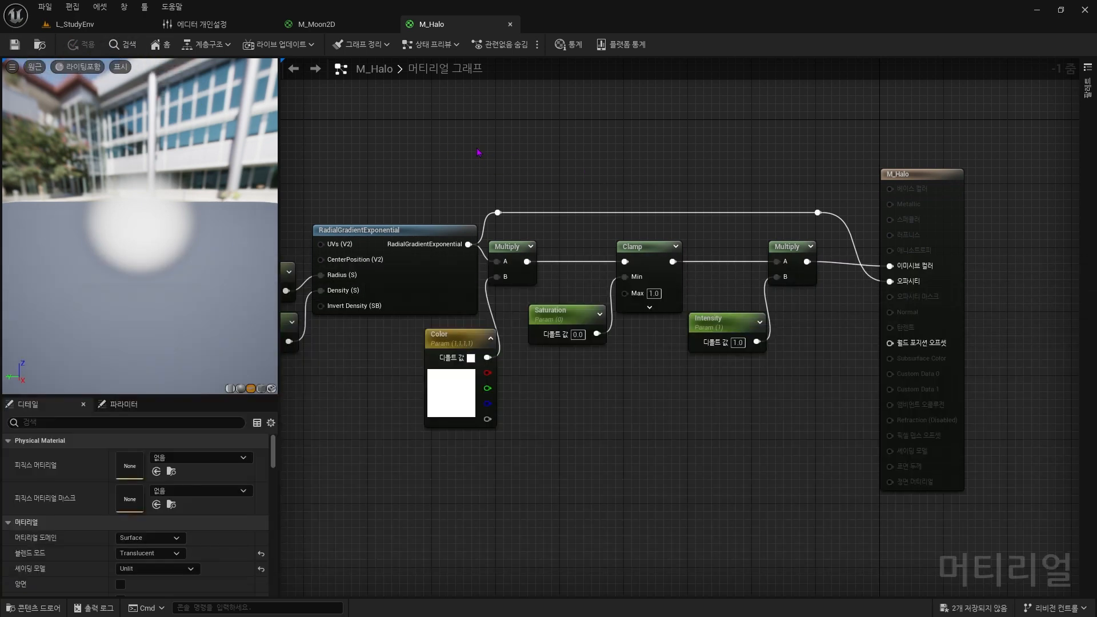
- Open the BP_FaceToFace blueprint and dock its Details panel back into the layout
{"action": "key", "text": "ctrl+space"}
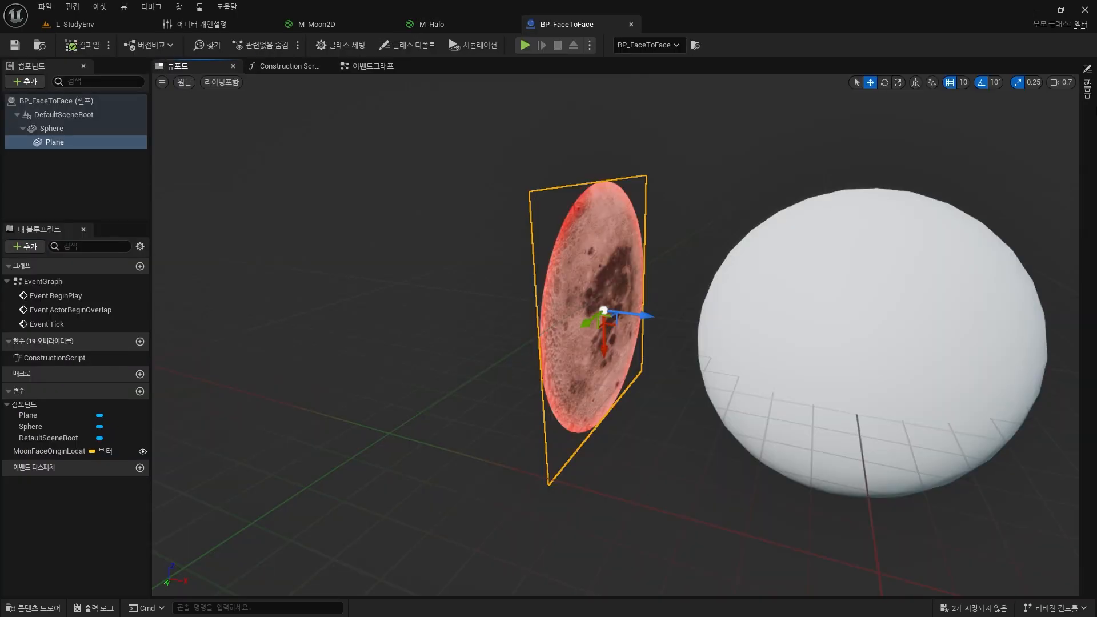
{"action": "right_click", "coordinate": [1087, 86]}
{"action": "left_click", "coordinate": [1054, 119]}
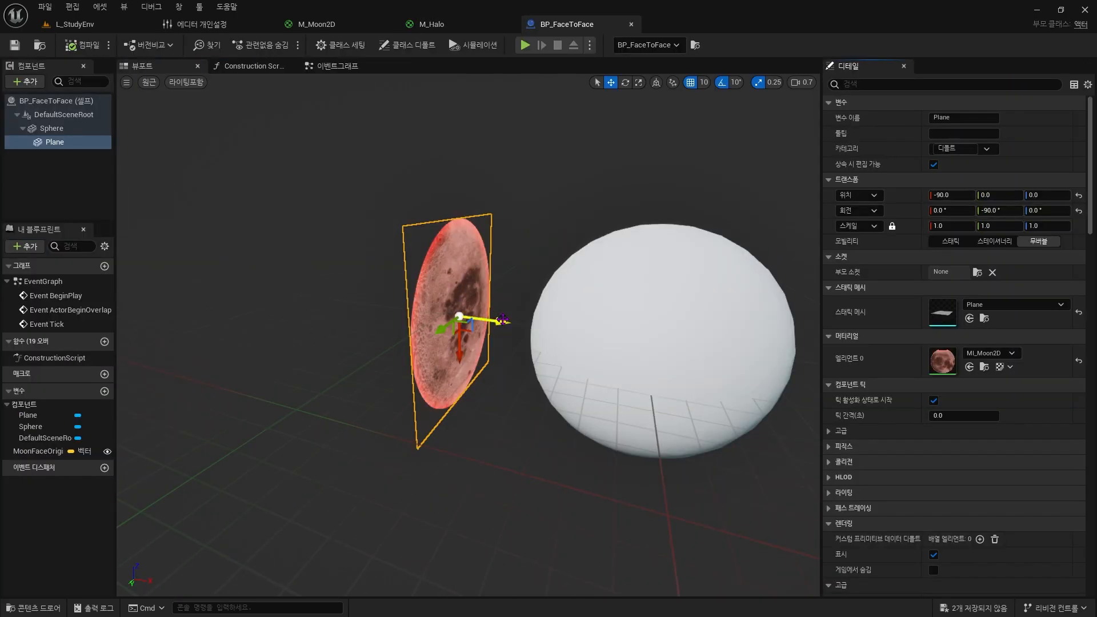
- Duplicate the Plane component under Sphere and assign MI_Halo to the original Plane
{"action": "key", "text": "ctrl+c"}
{"action": "key", "text": "ctrl+v"}
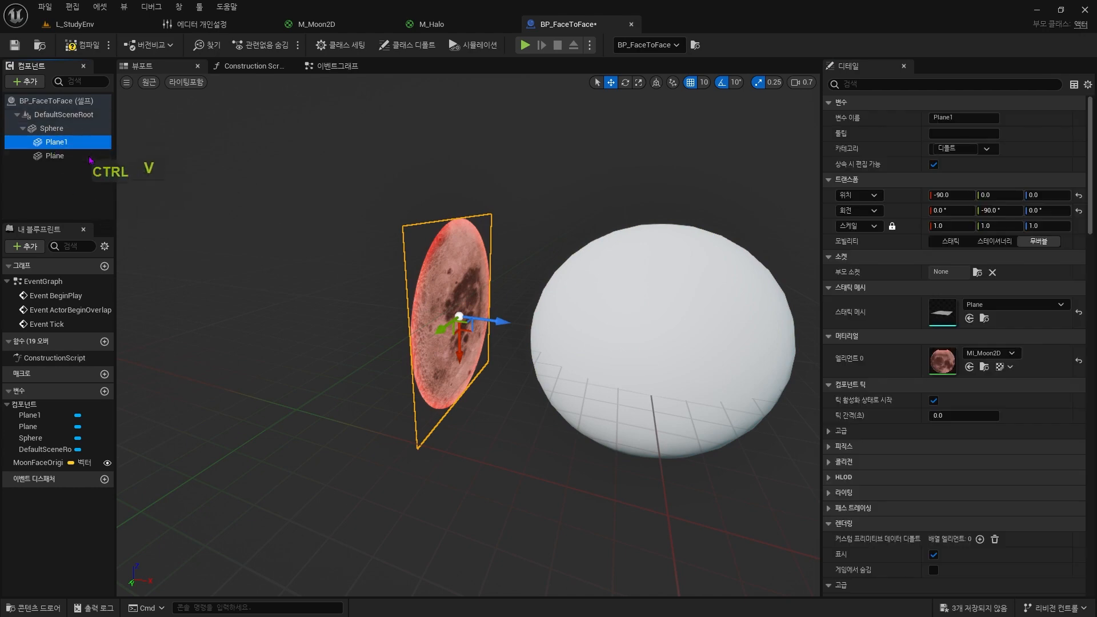
{"action": "key", "text": "ctrl+space"}
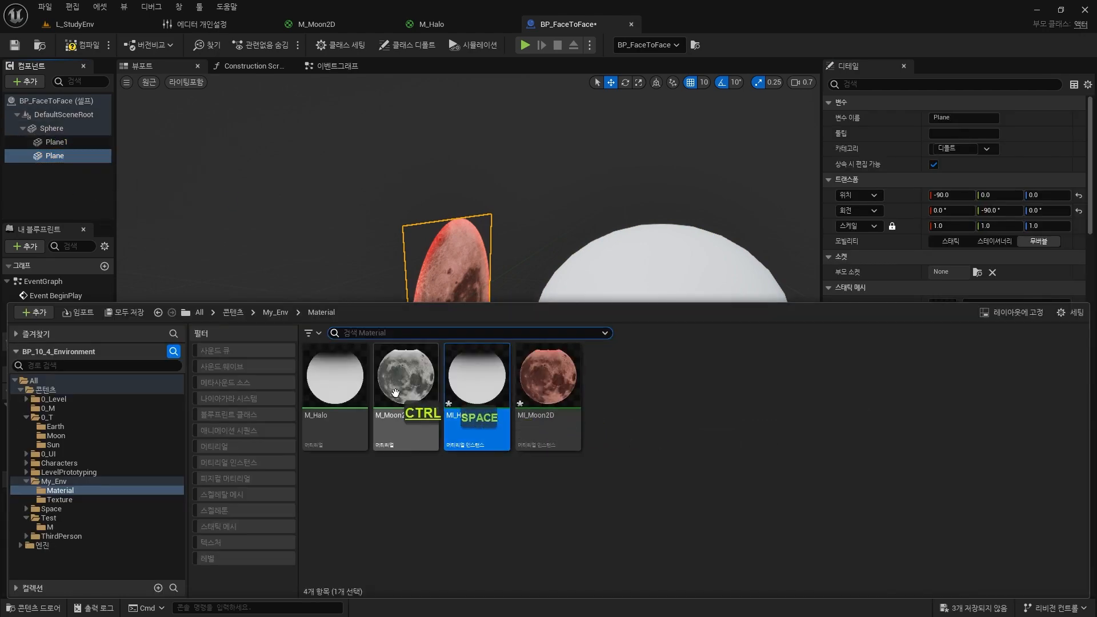
{"action": "key", "text": "ctrl+space"}
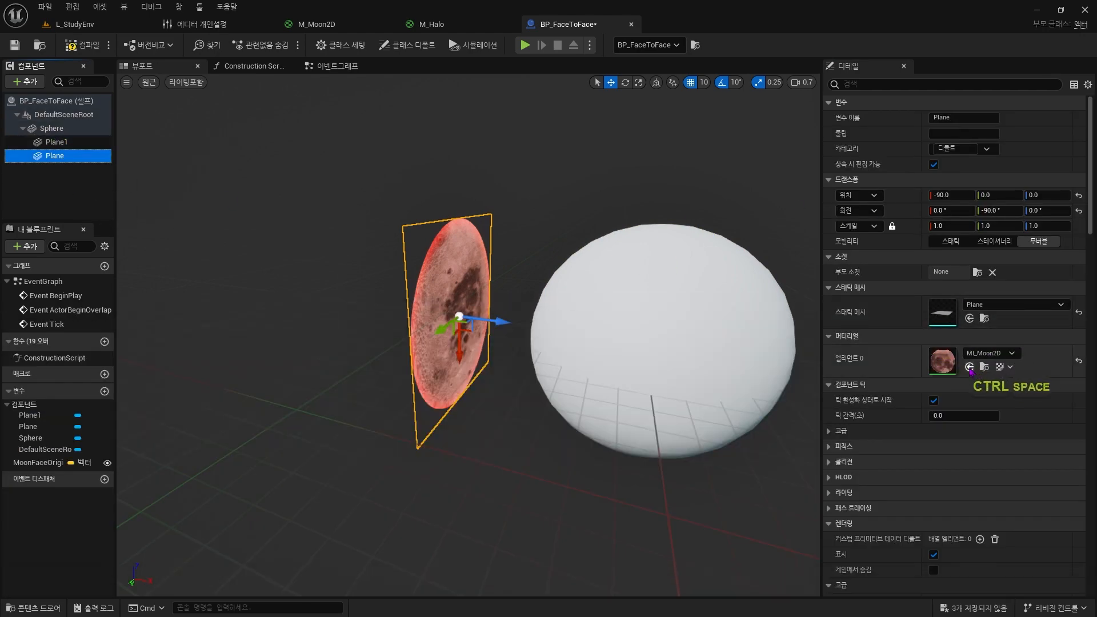
{"action": "left_click", "coordinate": [970, 367]}
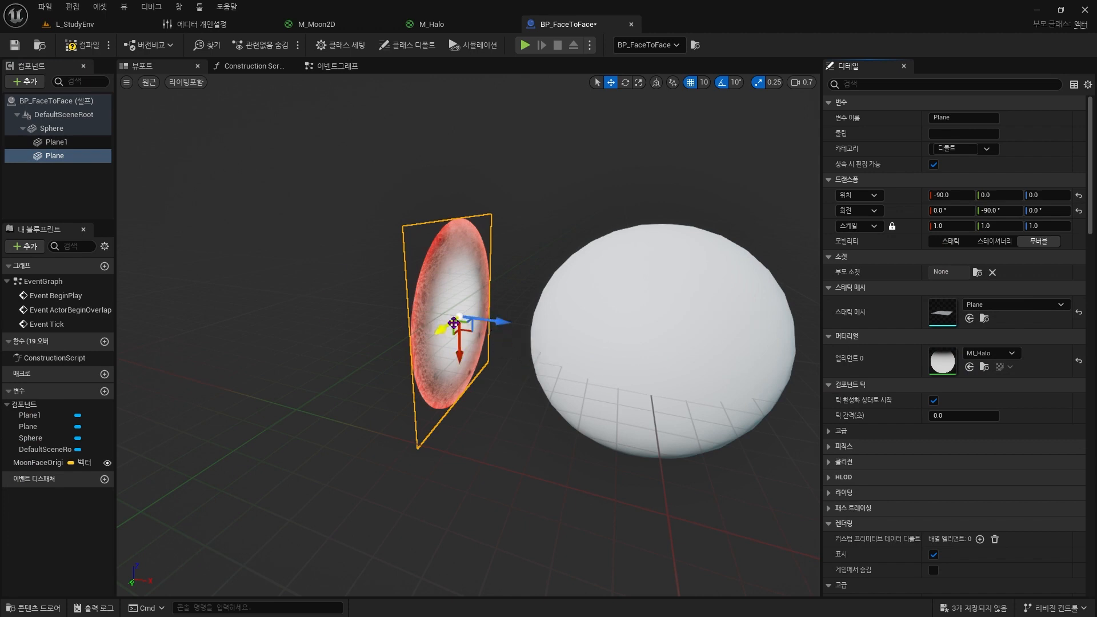
- Move the halo Plane behind the moon to X location -100 and scale it uniformly to 2.0
{"action": "left_click_drag", "start_coordinate": [502, 326], "coordinate": [489, 323]}
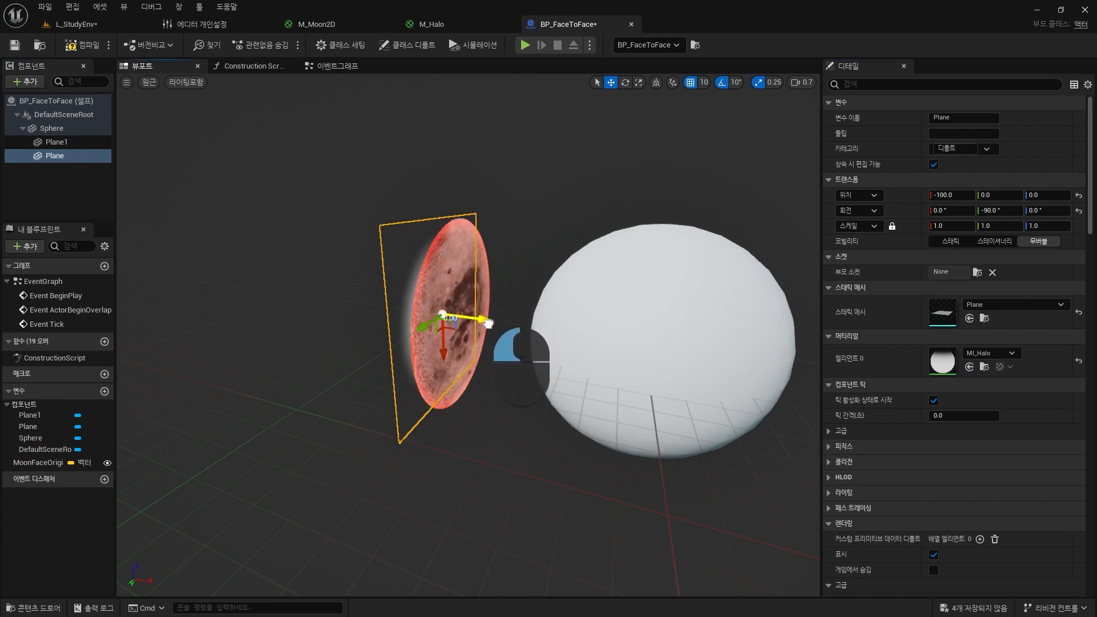
{"action": "key", "text": "a"}
{"action": "right_click_drag", "start_coordinate": [534, 283], "coordinate": [600, 310]}
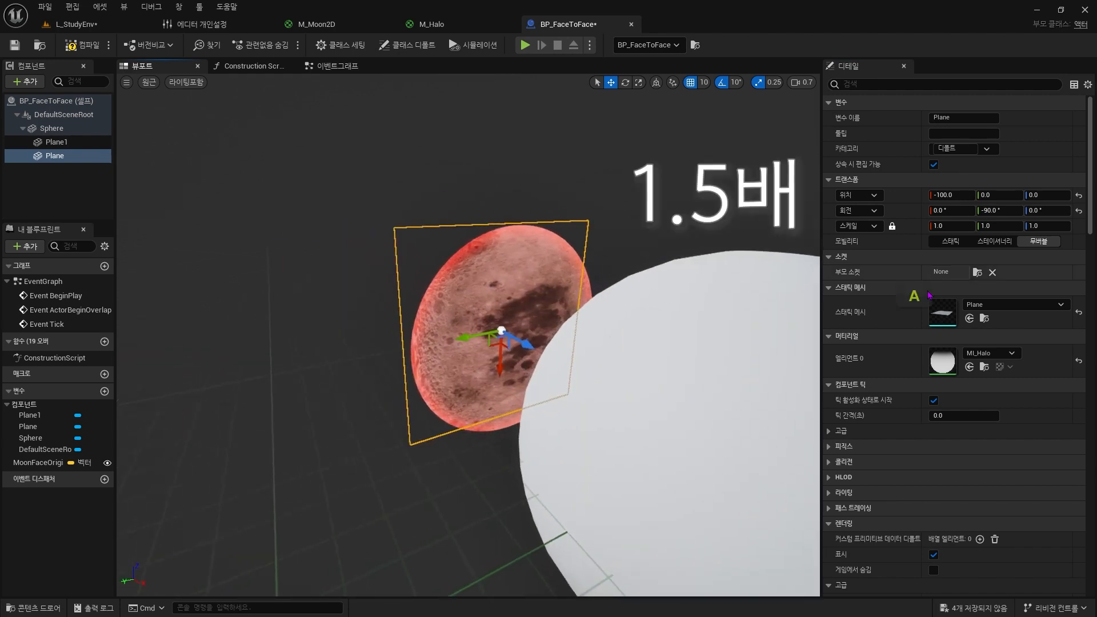
{"action": "type", "text": "2"}
{"action": "key", "text": "Return"}
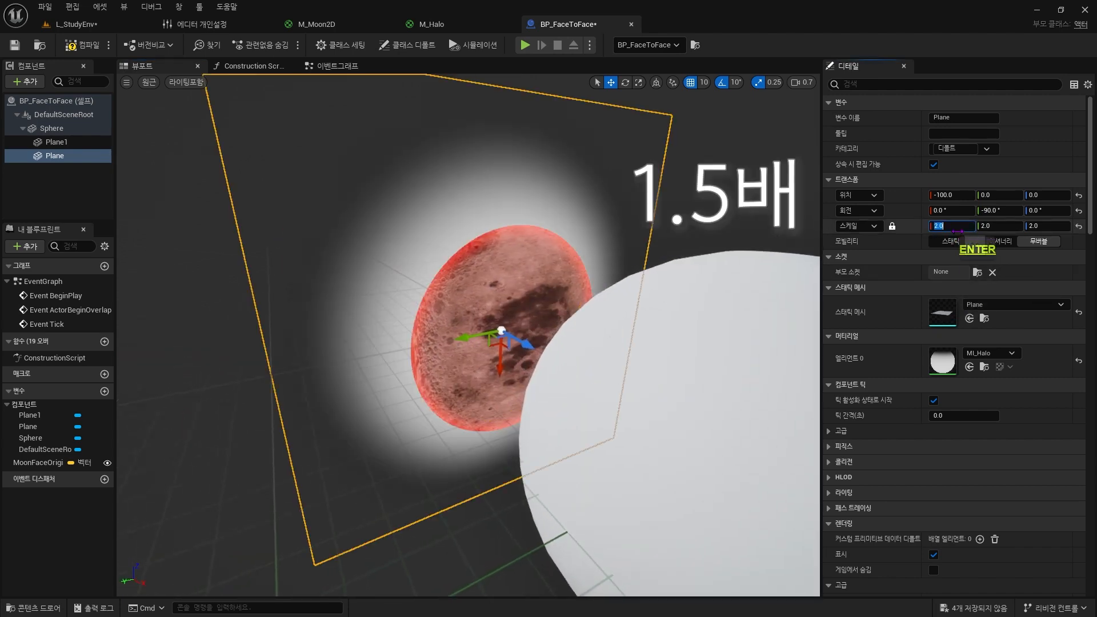
- Inspect the enlarged halo around the moon in the blueprint and in the L_StudyEnv level using the Unlit view mode
{"action": "key", "text": "s"}
{"action": "key", "text": "d"}
{"action": "right_click_drag", "start_coordinate": [531, 330], "coordinate": [534, 333]}
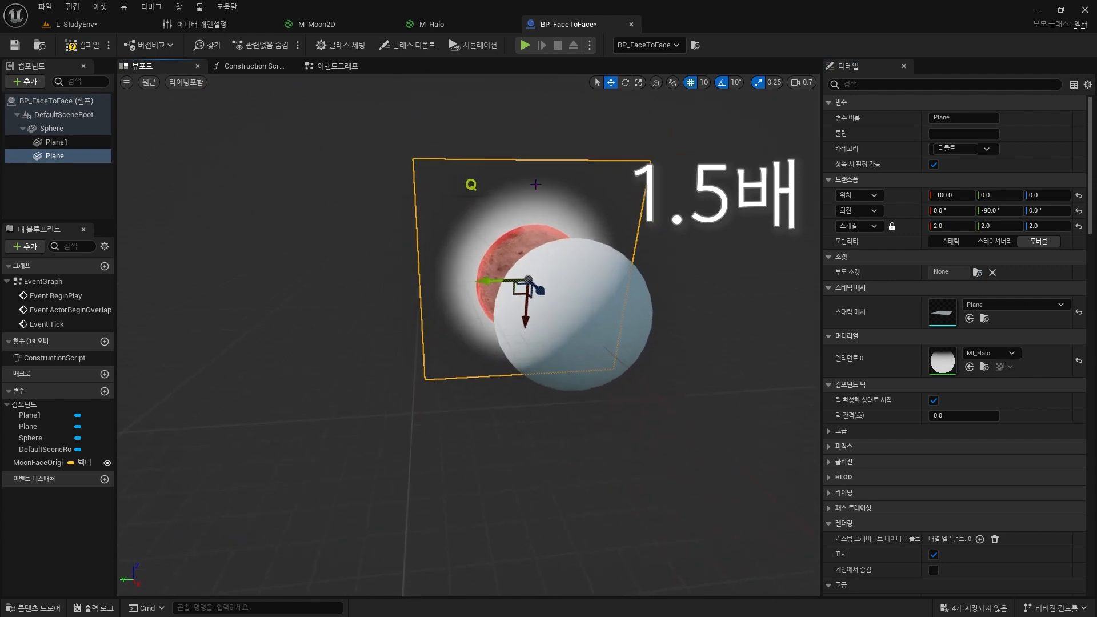
{"action": "left_click", "coordinate": [91, 24]}
{"action": "key", "text": "q"}
{"action": "right_click_drag", "start_coordinate": [517, 257], "coordinate": [564, 210]}
{"action": "key", "text": "s"}
{"action": "key", "text": "a"}
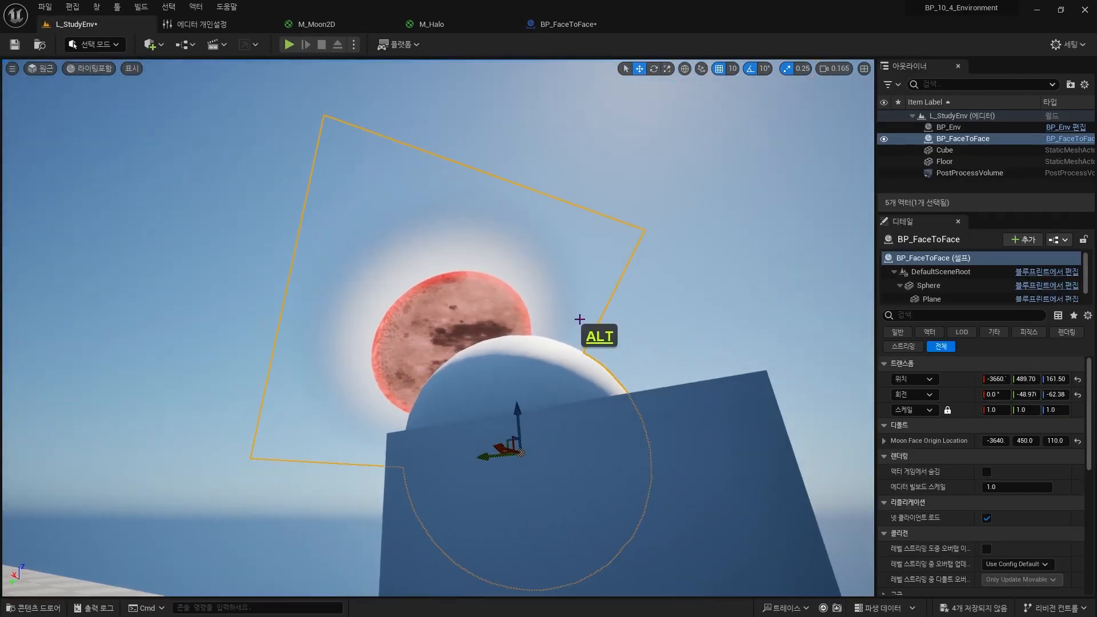
{"action": "key", "text": "alt+3"}
{"action": "key", "text": "d"}
{"action": "right_click_drag", "start_coordinate": [345, 379], "coordinate": [466, 425]}
{"action": "key", "text": "e"}
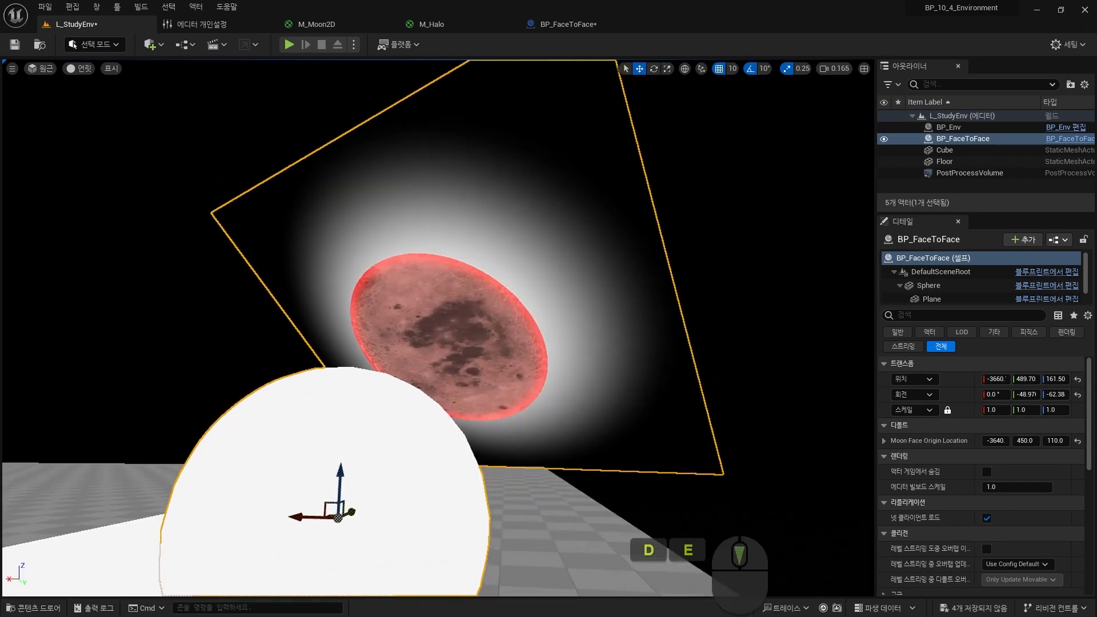